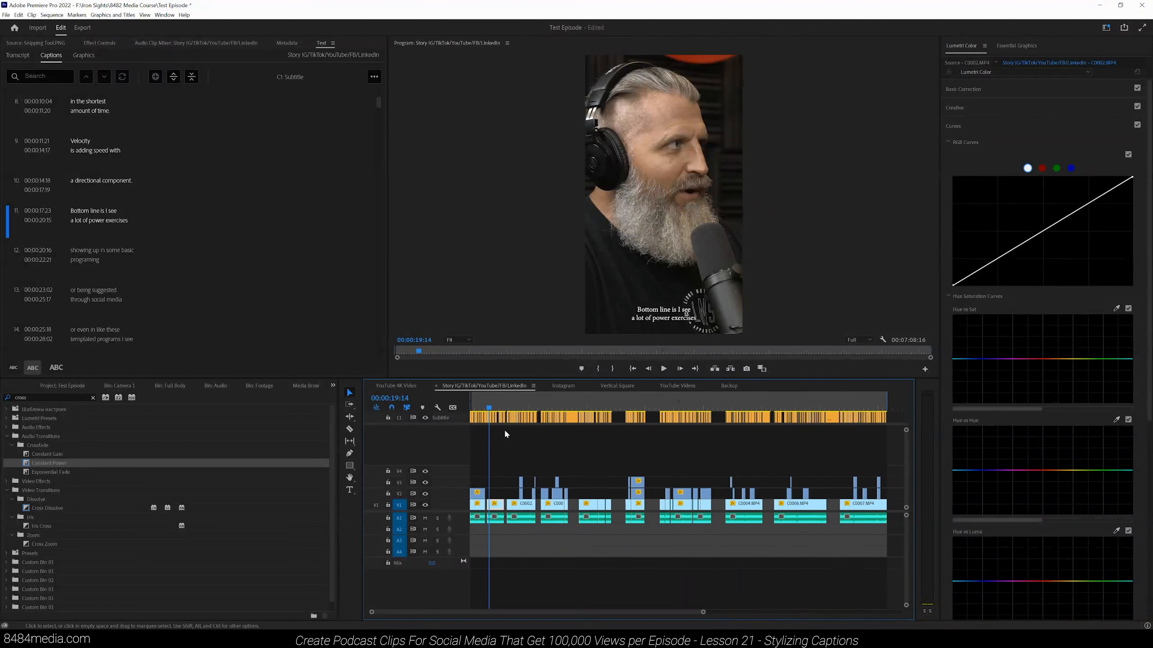
Step: Trim the end of the "a directional component." caption so it stops with the first video clip
click(479, 405)
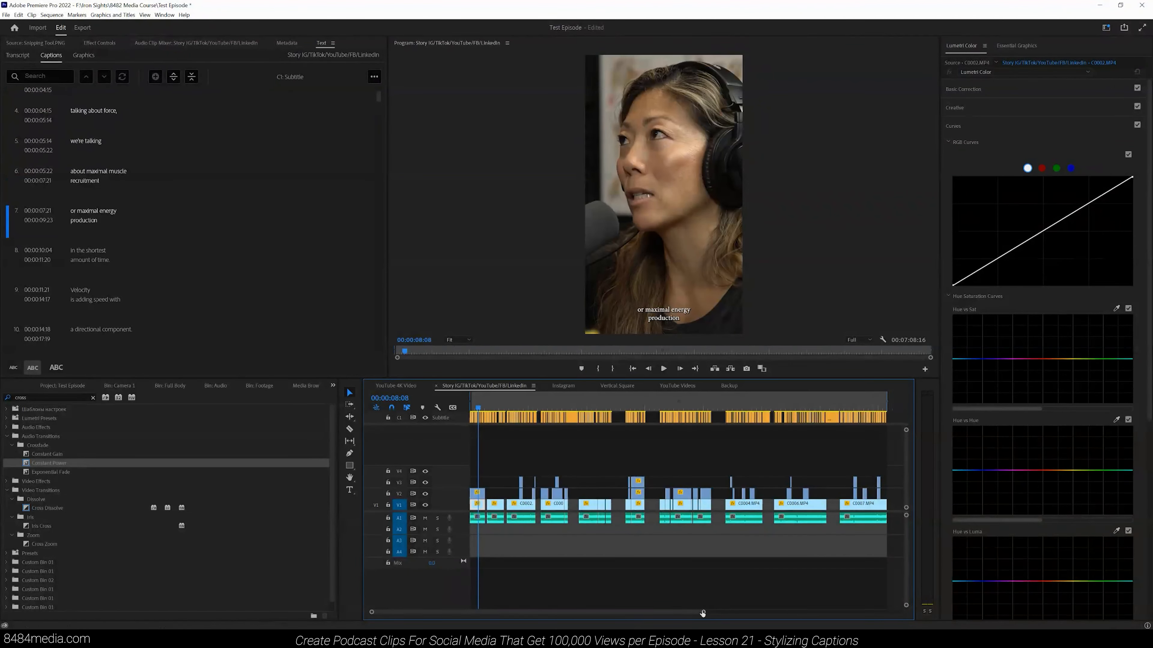
scroll(587, 600, up, 5)
scroll(587, 600, up, 2)
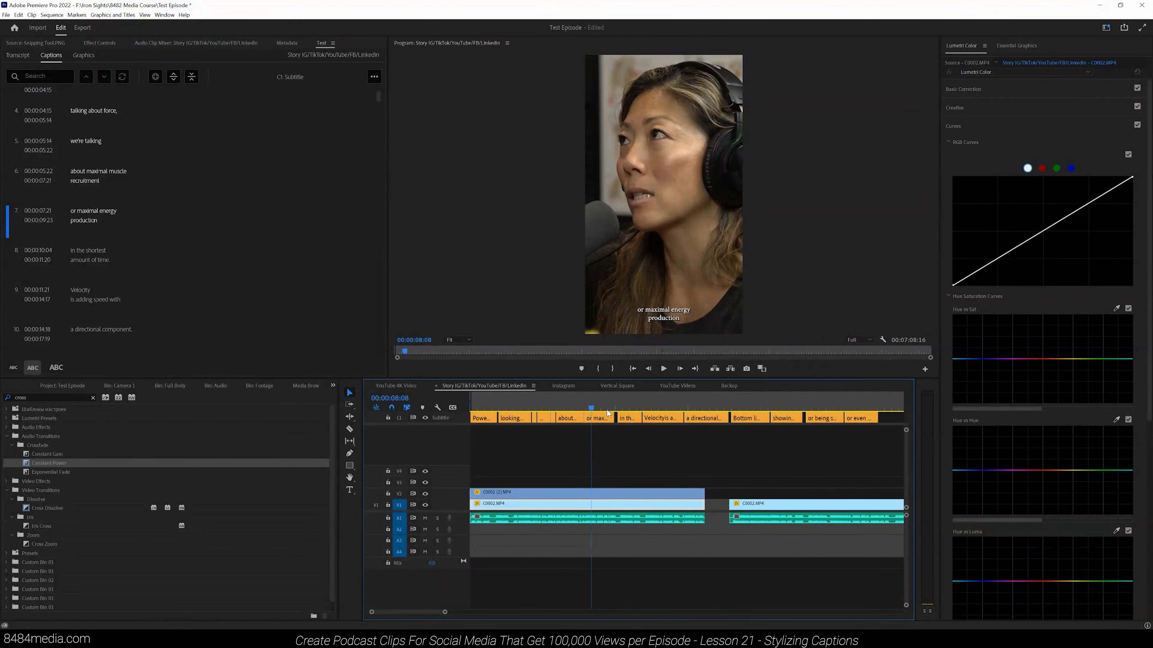
click(696, 408)
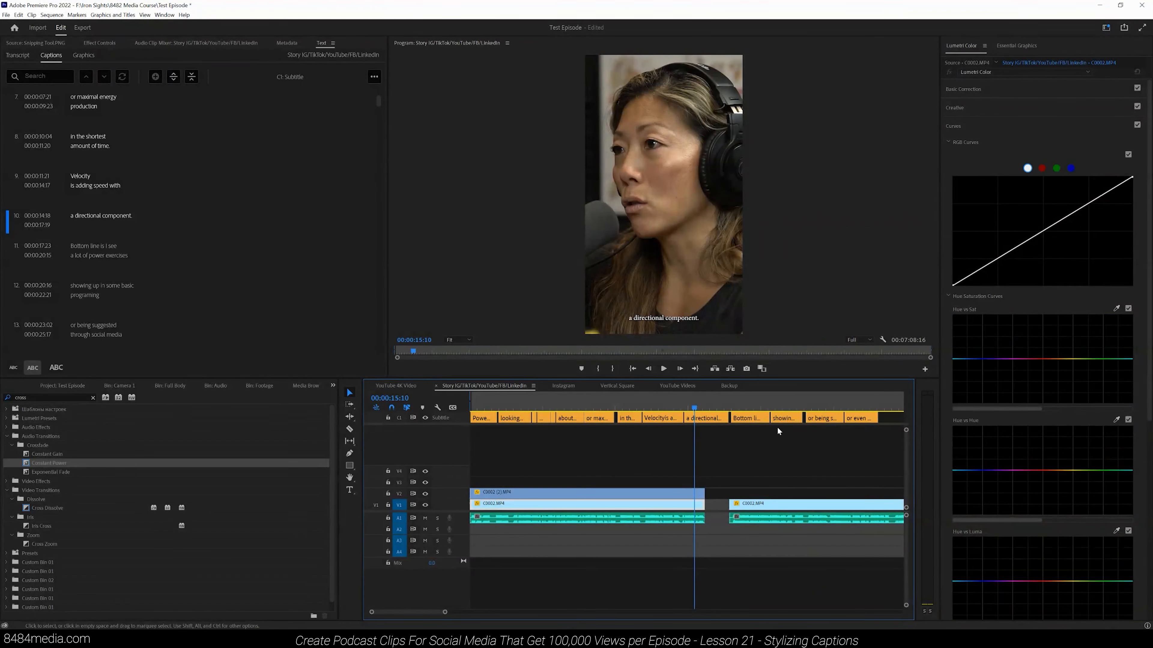
drag(725, 419, 705, 418)
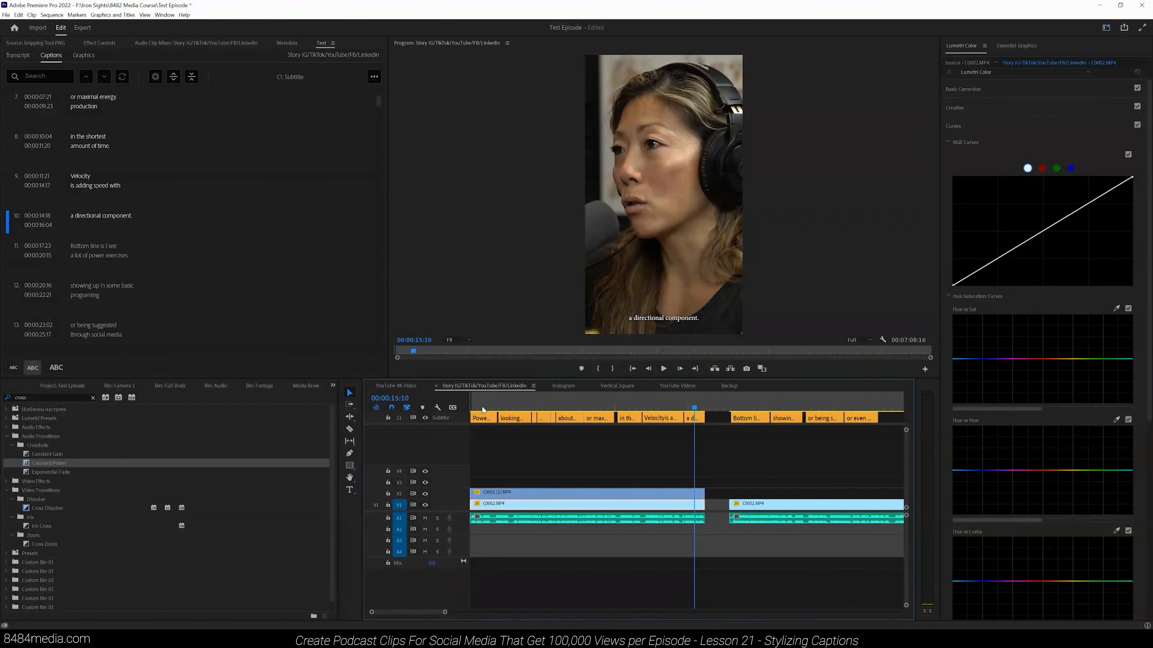
Step: Play the first clip from the sequence start to review its captions
click(472, 407)
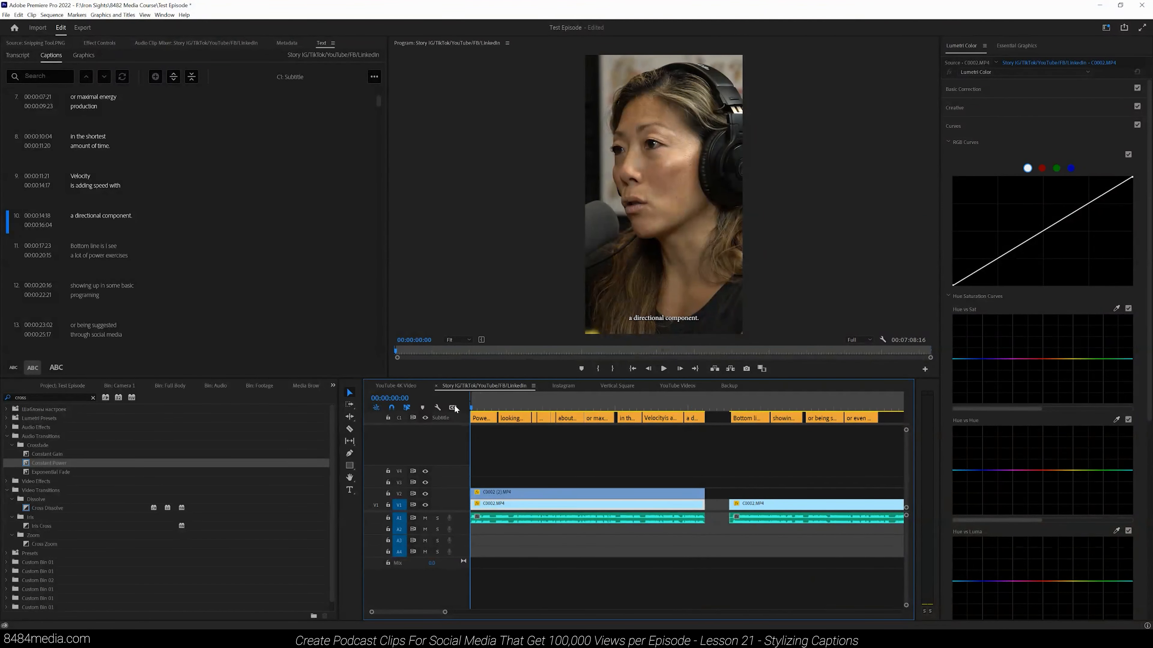
click(664, 369)
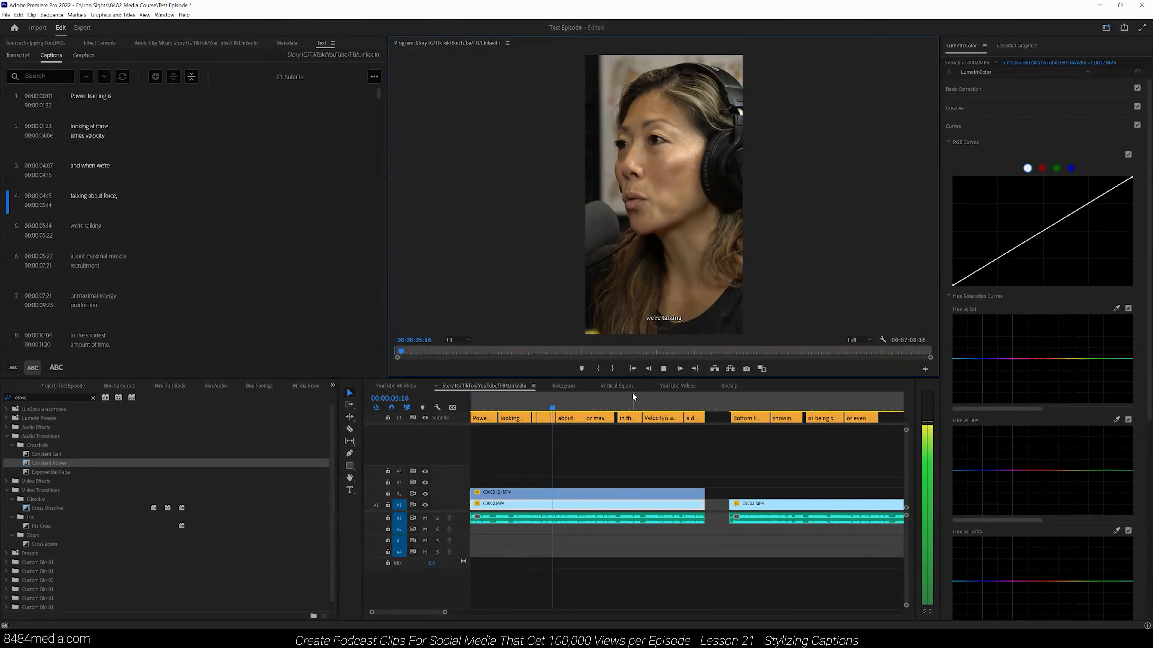
click(664, 369)
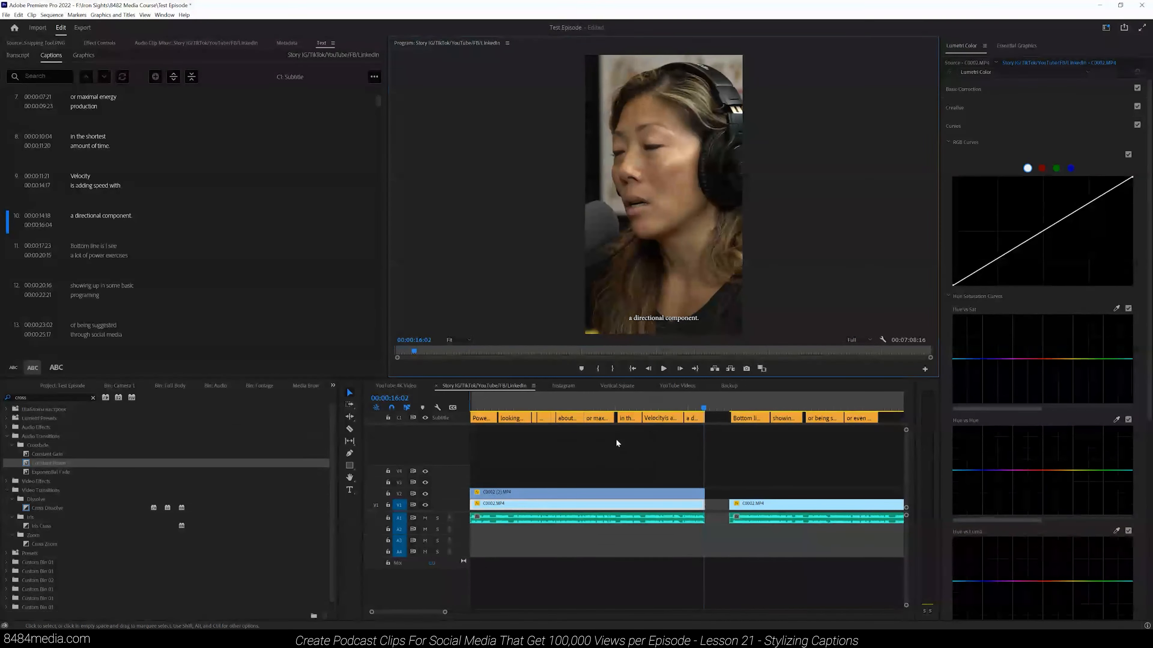
Step: Select only the captions over the first clip with their text properties shown in Essential Graphics
drag(444, 613, 772, 612)
drag(814, 439, 463, 412)
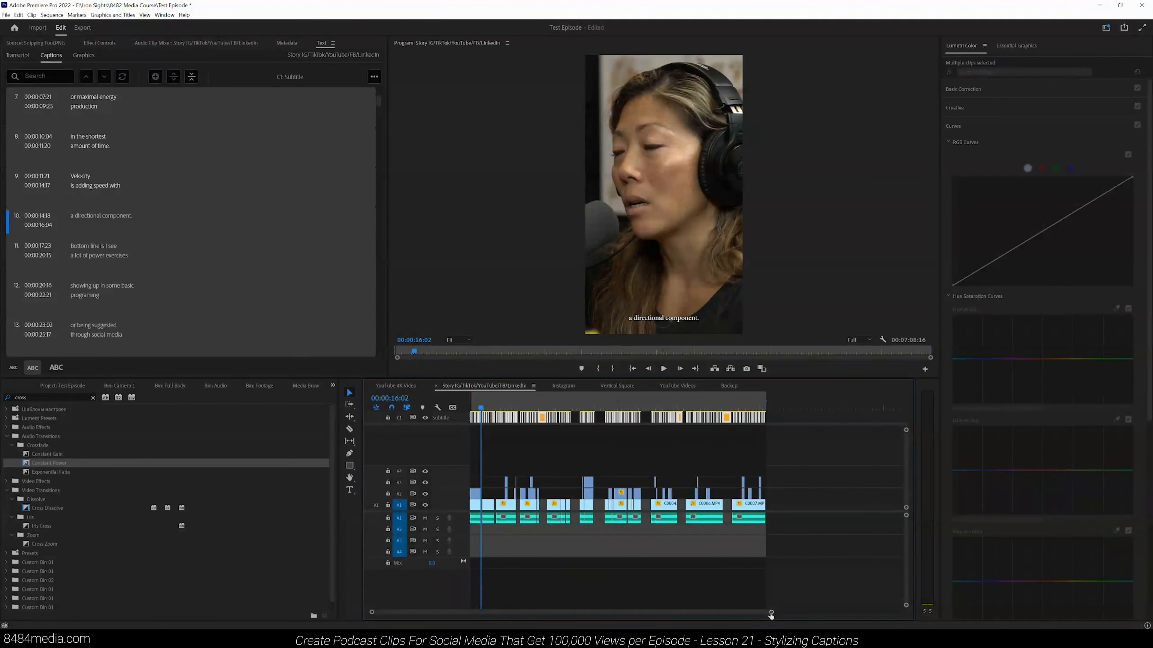
drag(771, 612, 540, 608)
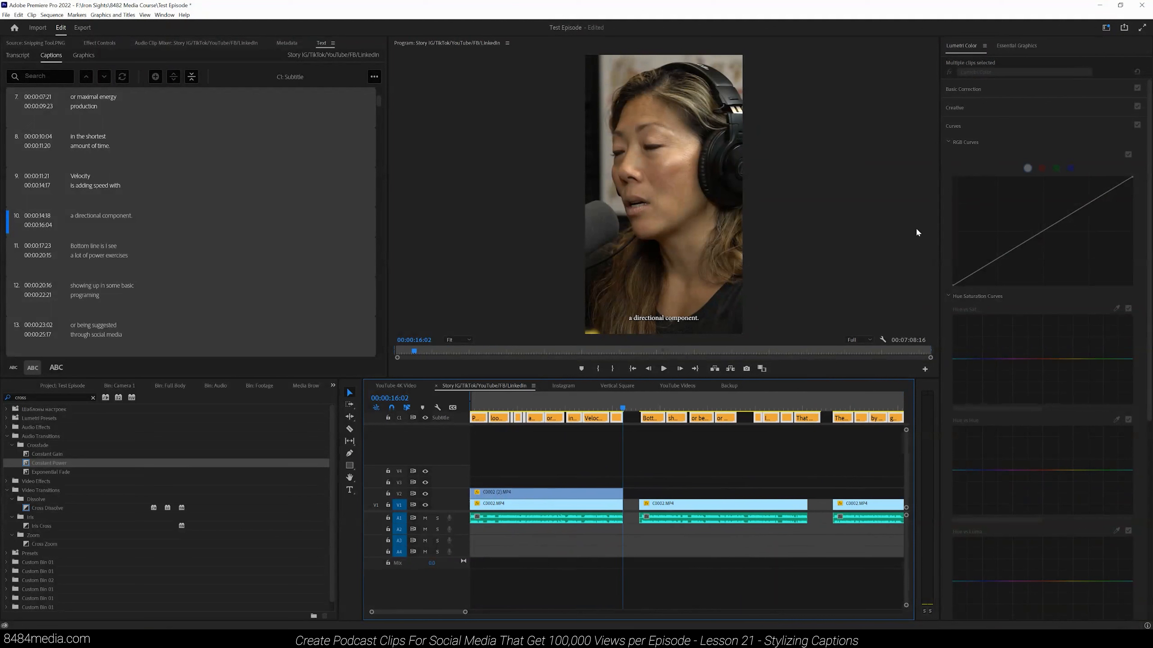
click(1017, 45)
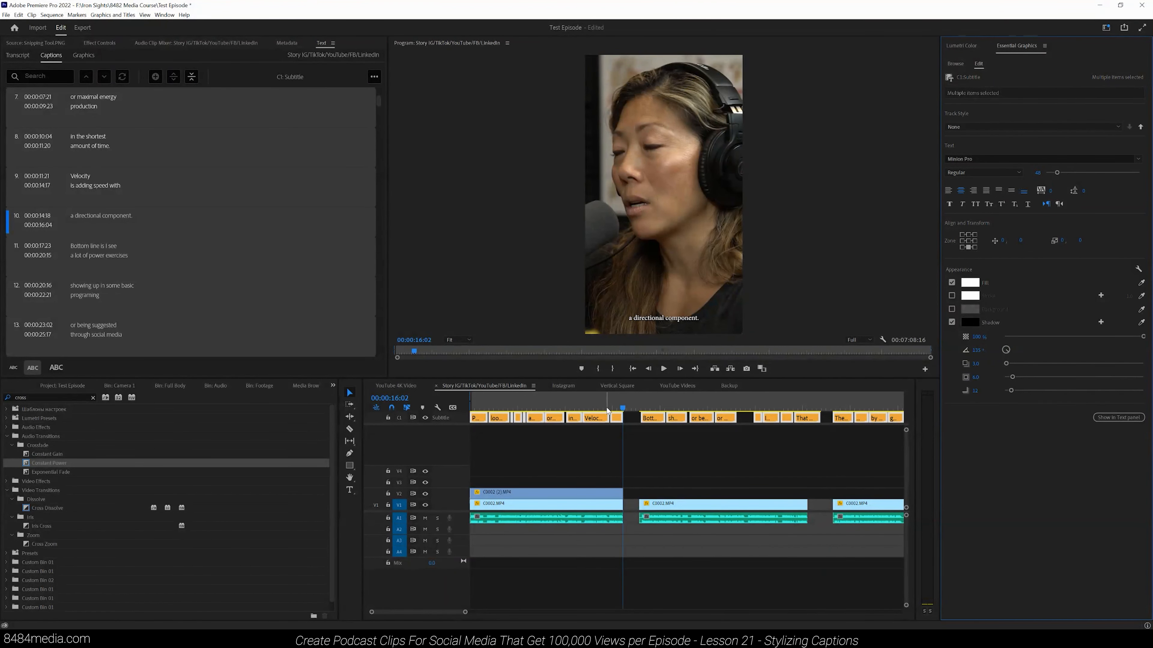
click(596, 406)
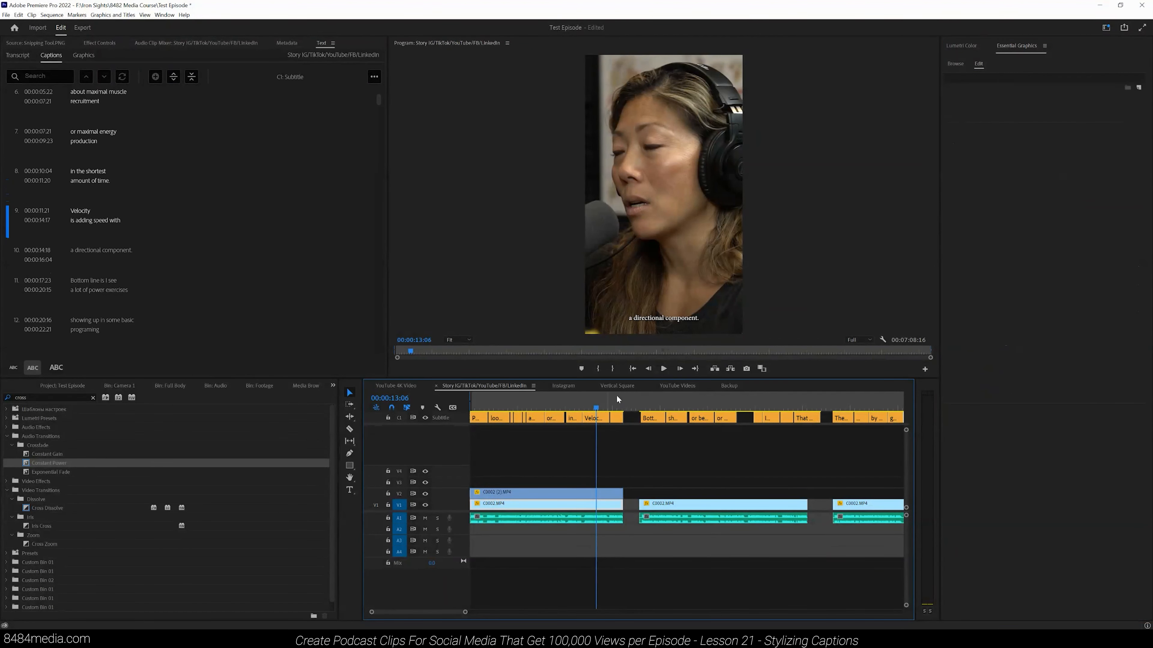
drag(628, 441, 437, 421)
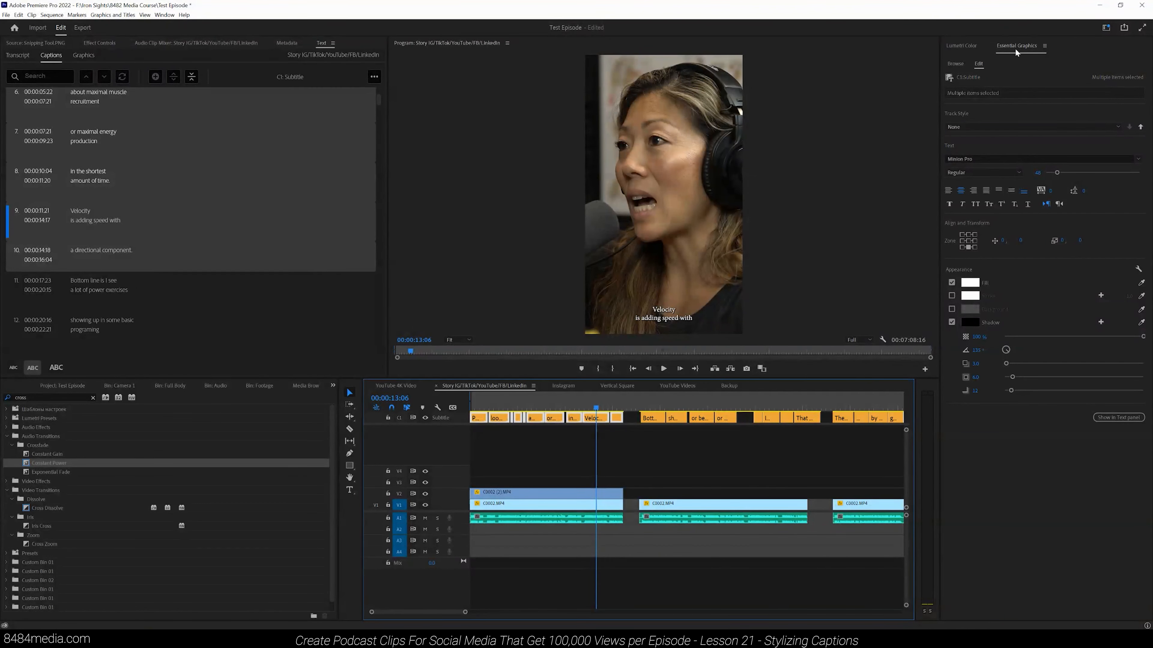
Step: Change the font of the selected captions to Anton
click(163, 15)
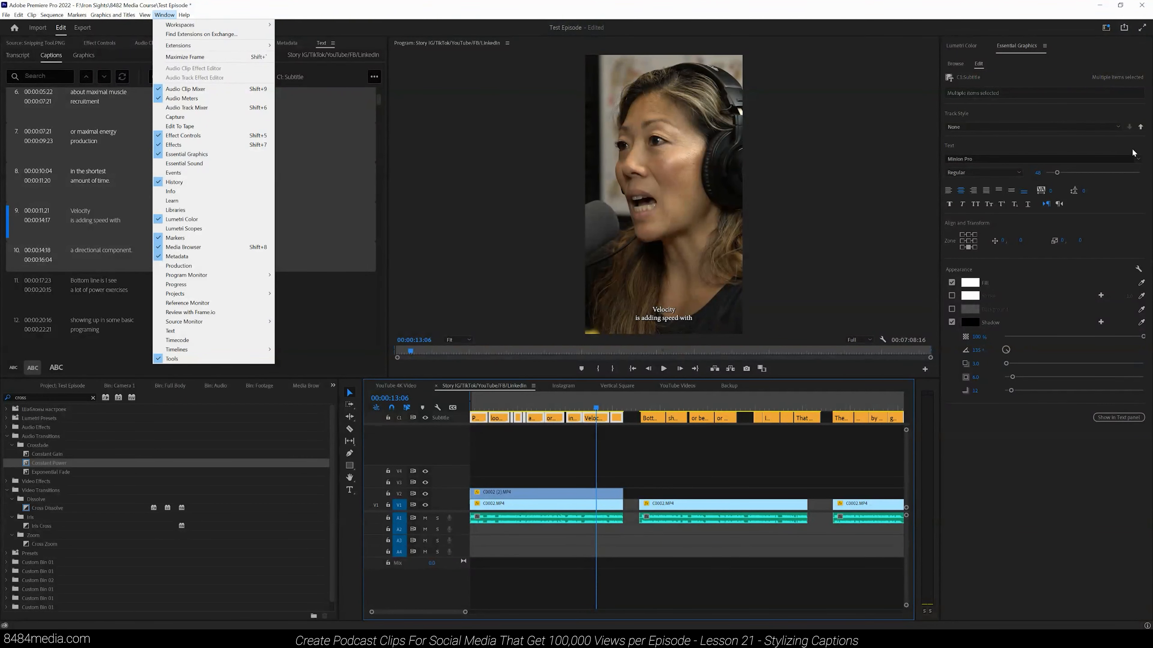
click(1138, 159)
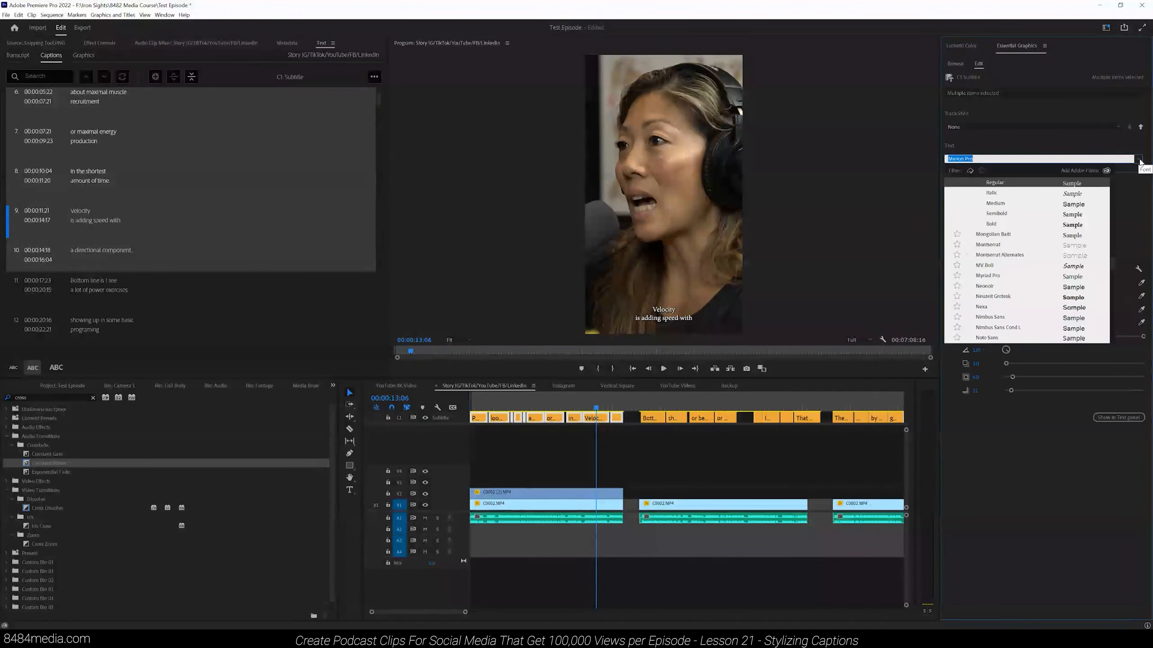
scroll(1087, 247, up, 10)
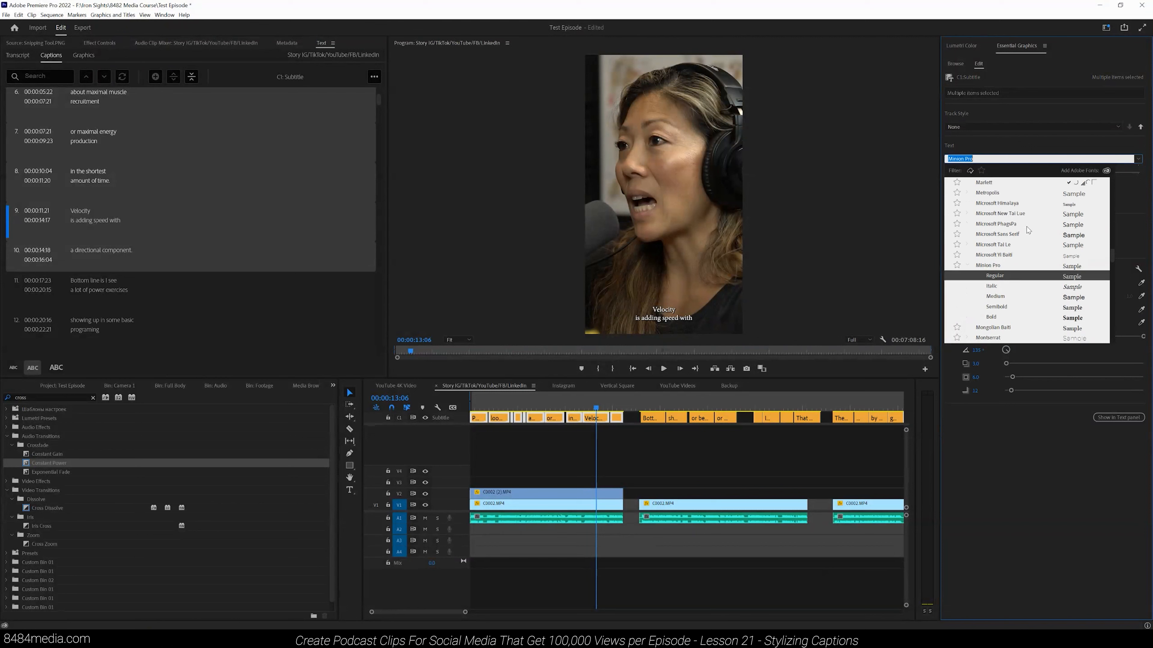
drag(1112, 242, 1111, 180)
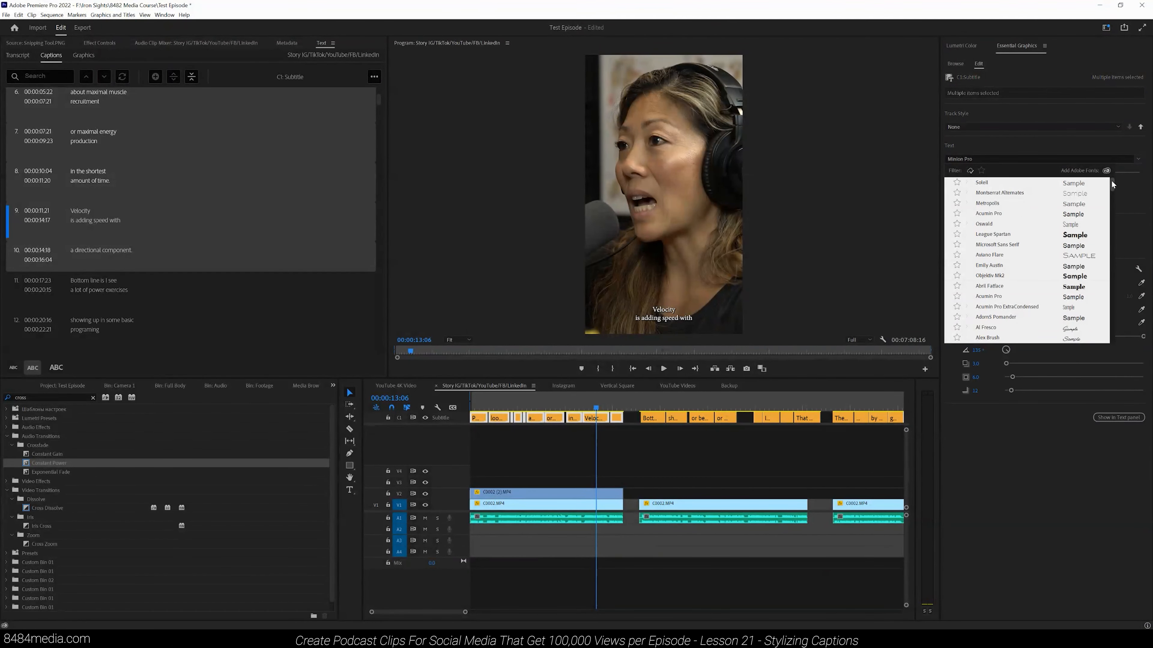
drag(1112, 183, 1111, 197)
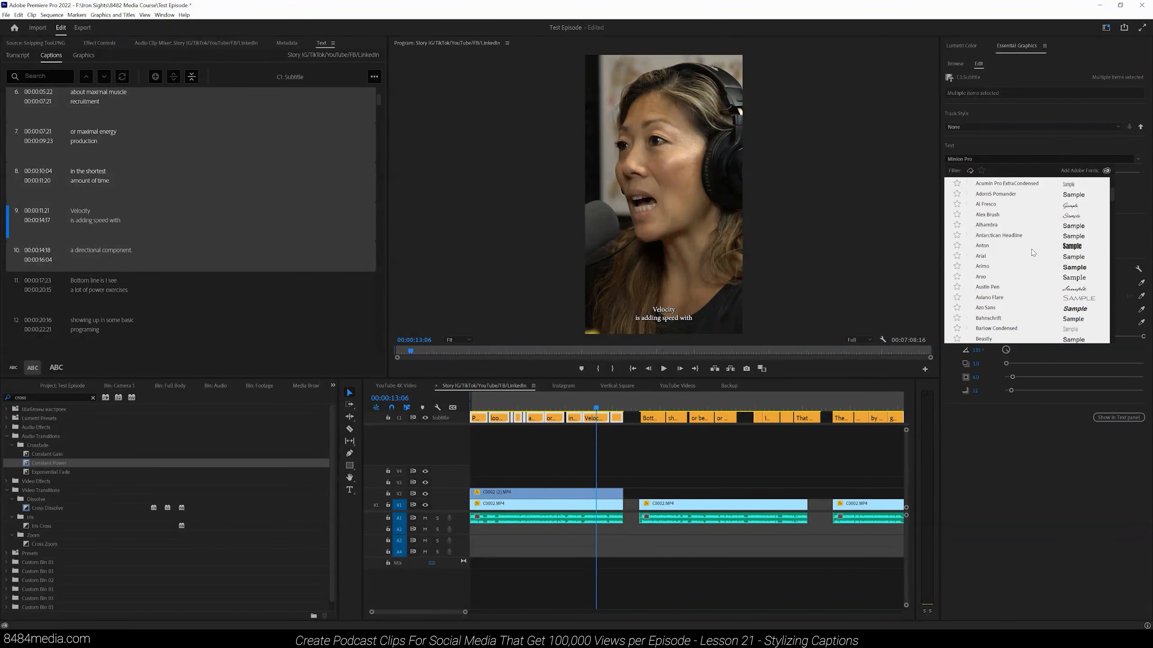
click(1003, 246)
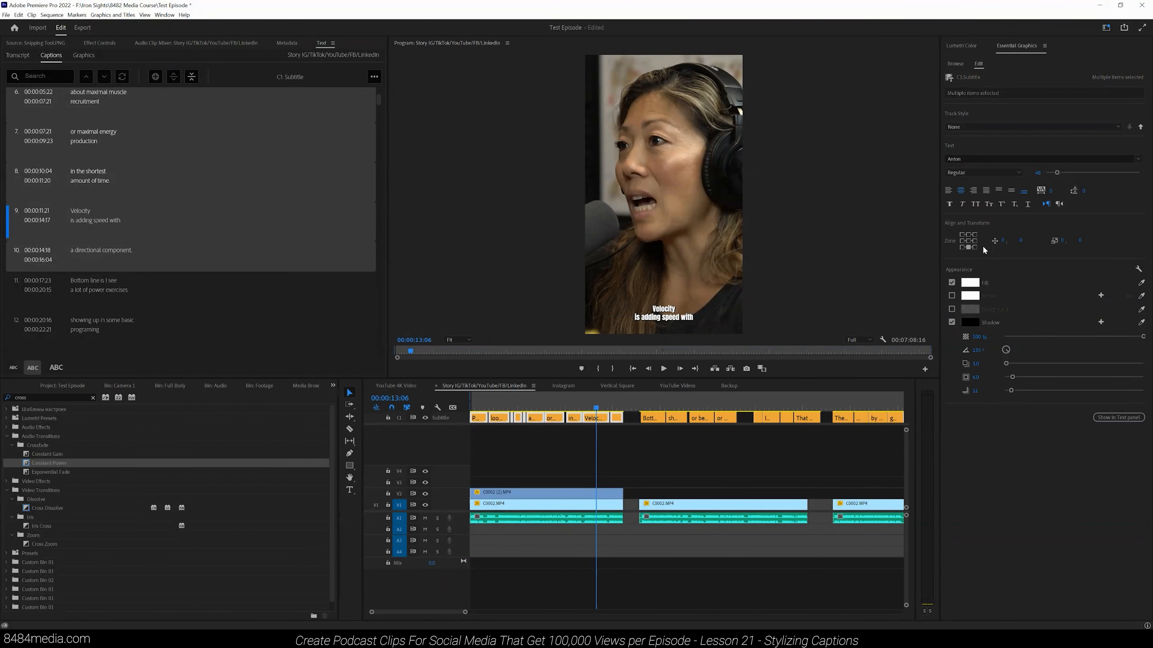
Step: Set the selected captions to All Caps and align them to the middle-center zone of the frame
click(975, 203)
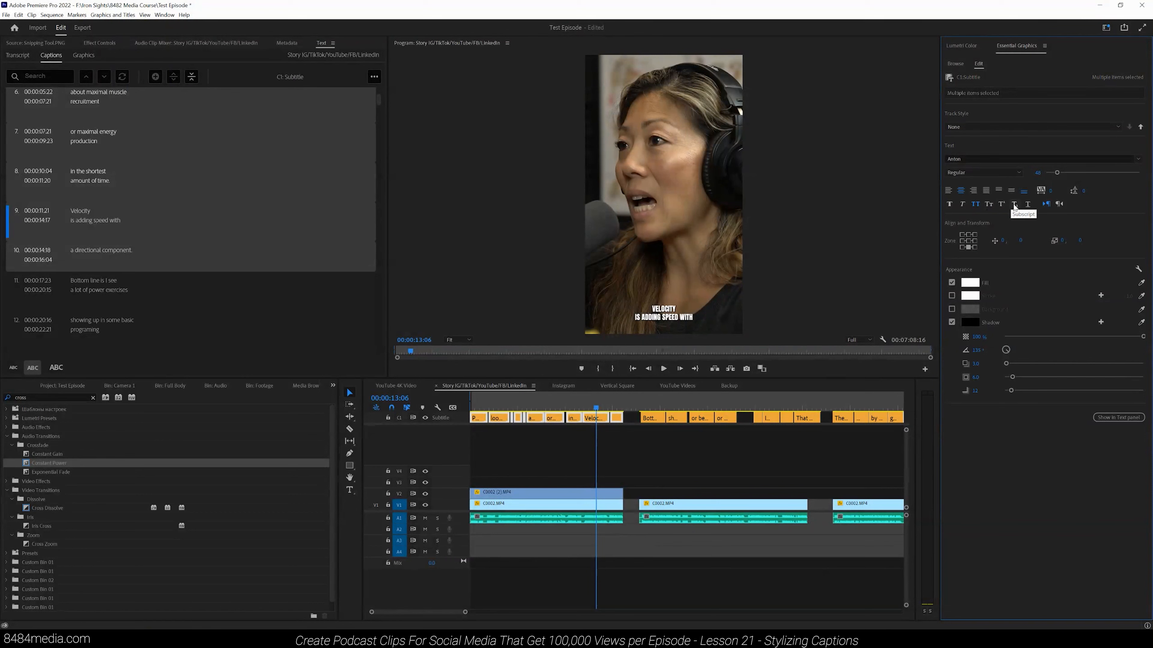
click(962, 205)
click(963, 204)
click(968, 242)
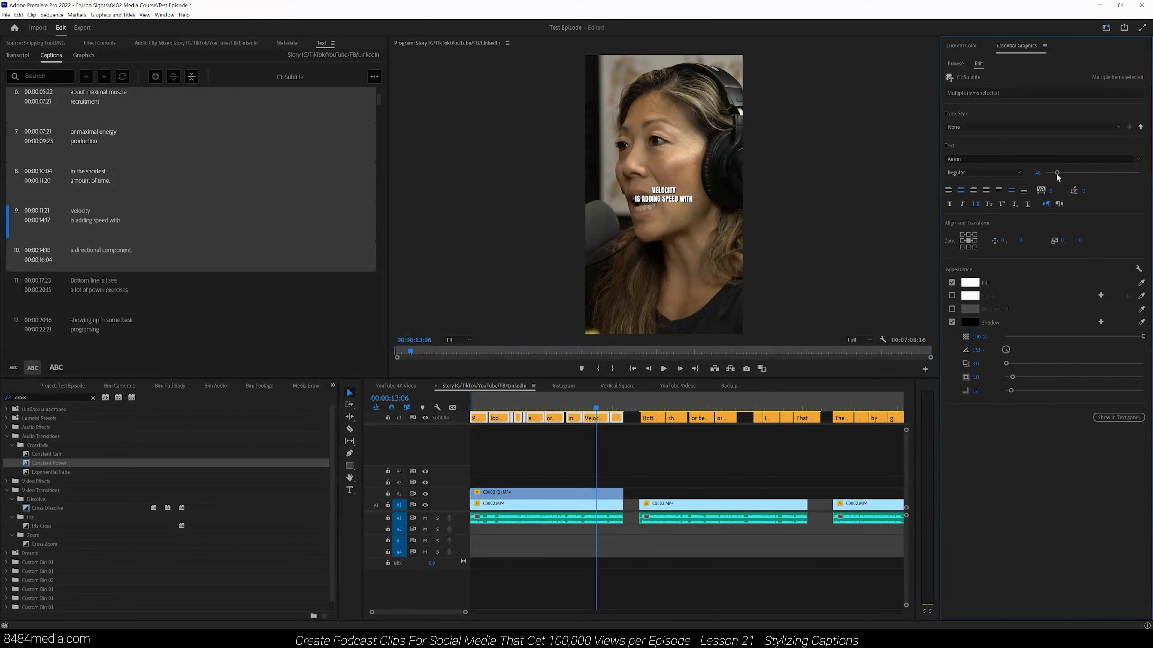
Step: Enlarge the selected captions to font size 85
drag(1067, 176, 1067, 176)
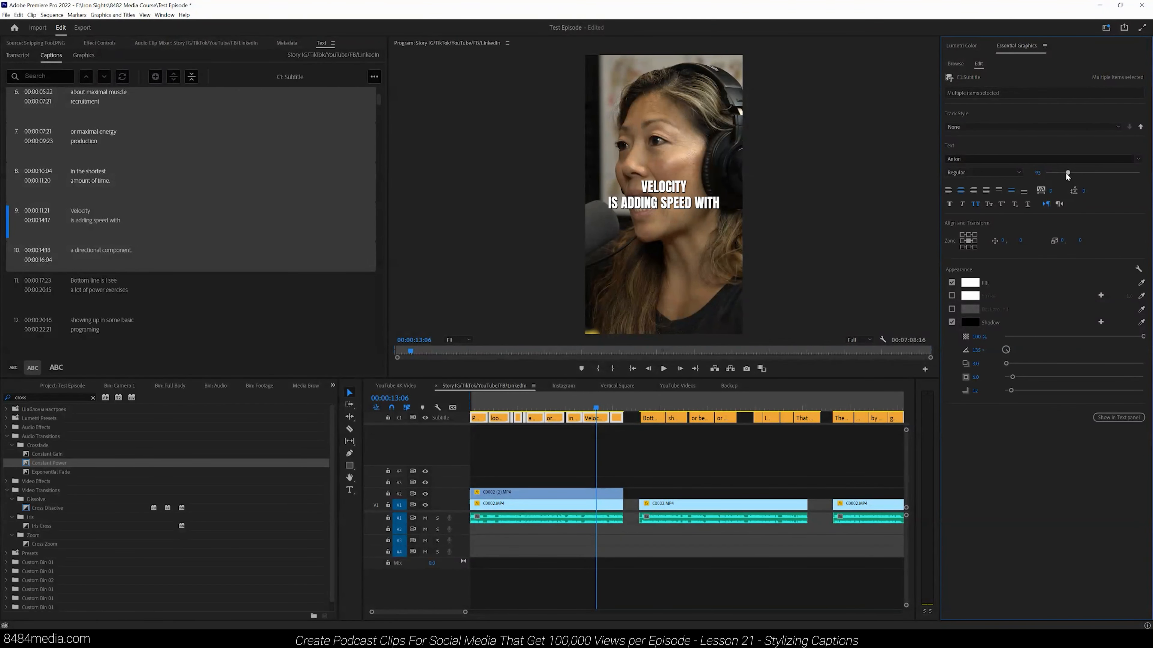
click(1034, 172)
text(85)
key(Return)
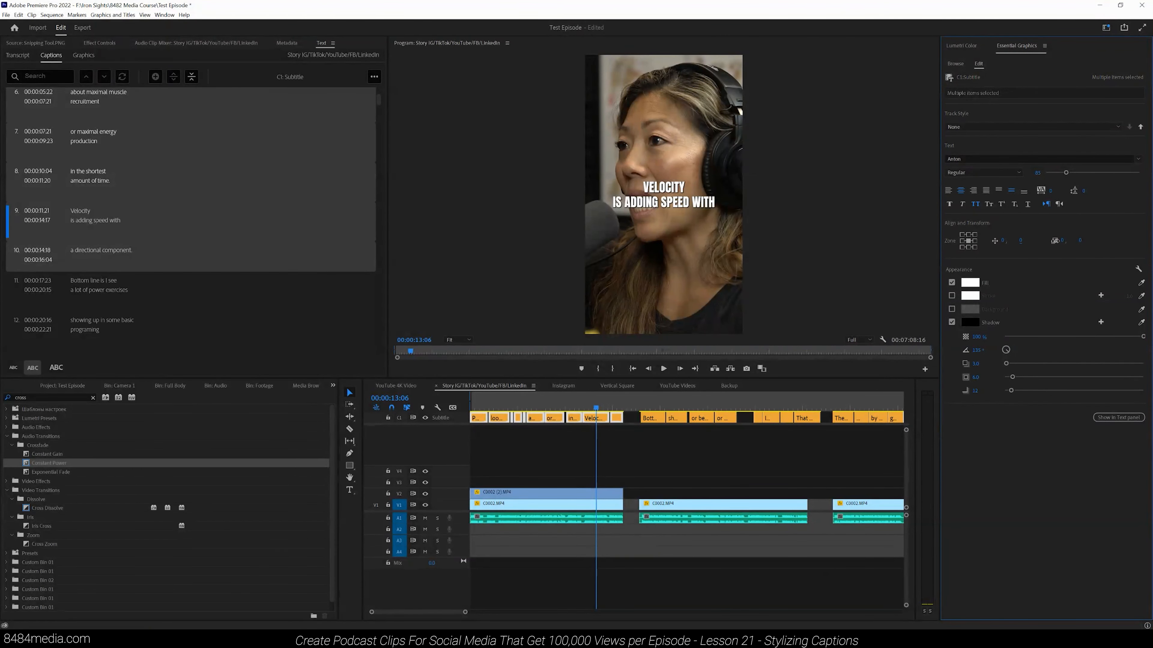
Step: Lower the vertical position of the selected captions until they sit below the speaker's chin
drag(1023, 241, 1050, 231)
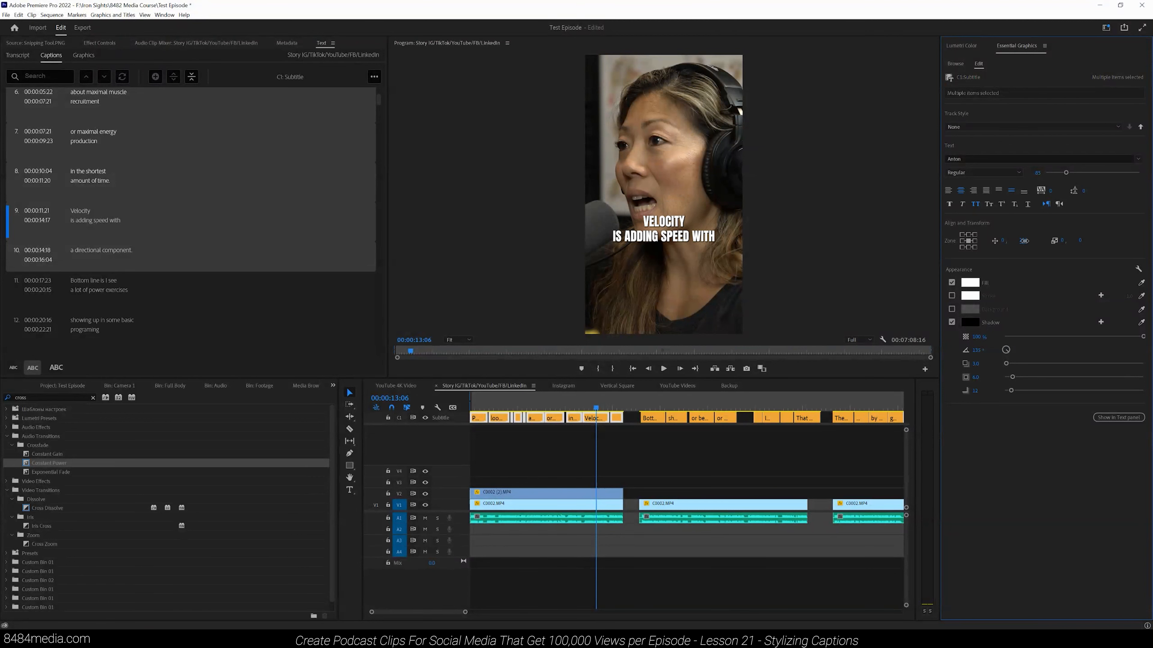
drag(1023, 243, 1058, 246)
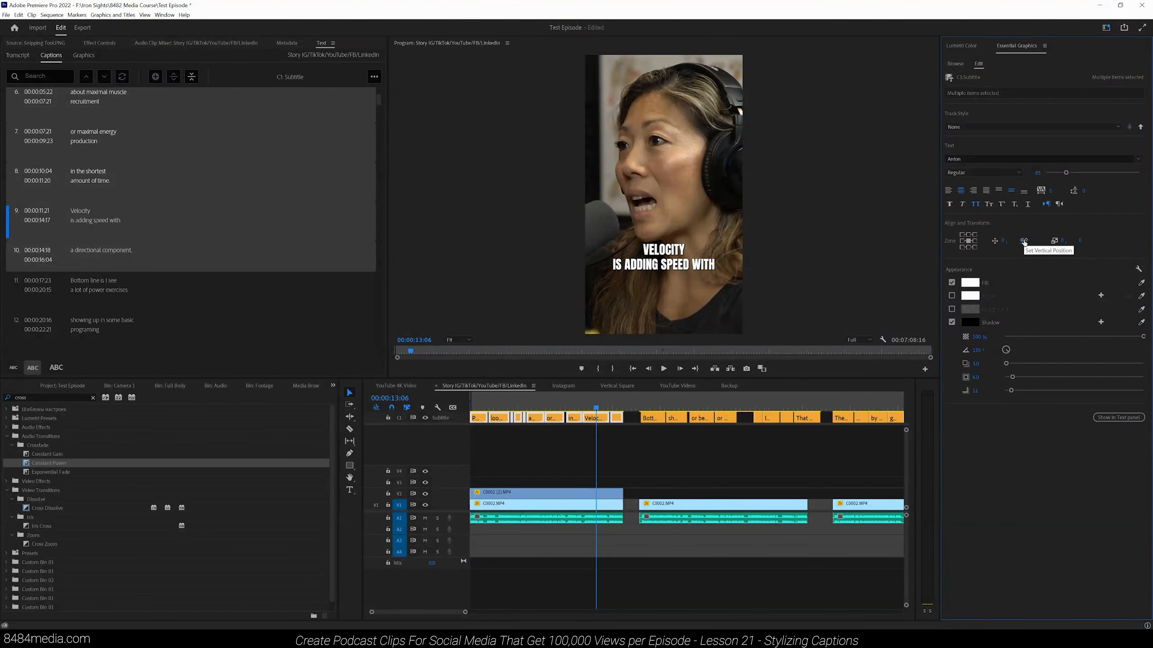
drag(1026, 241, 1044, 241)
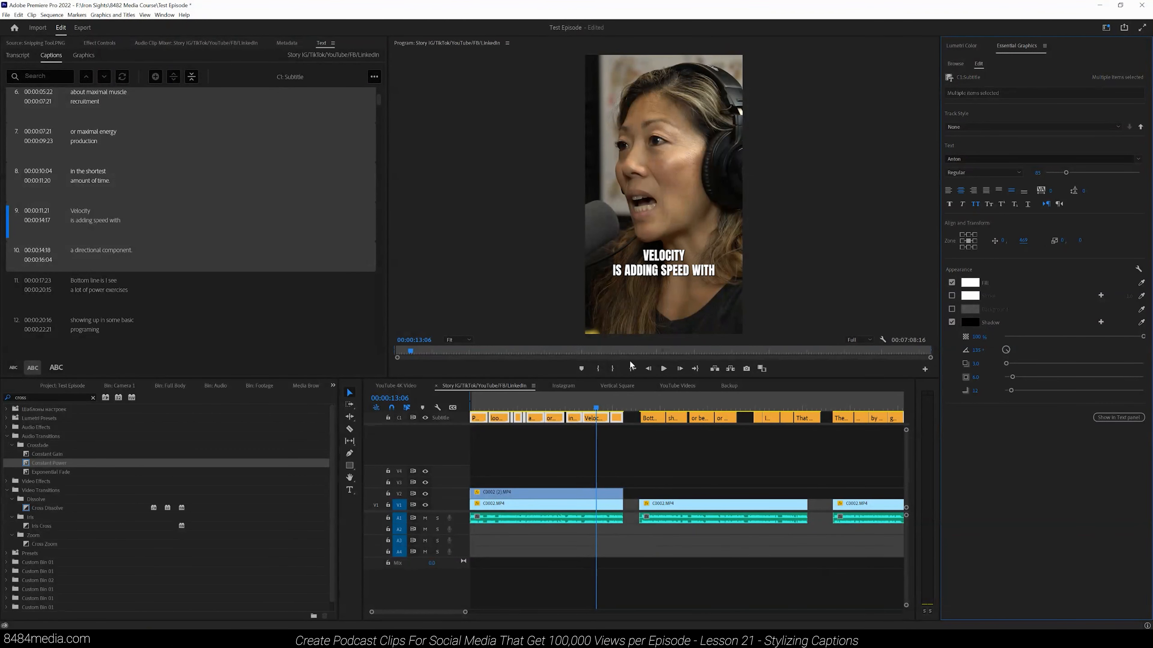
Step: Adjust the motion settings of the upper clip C0002 (2).MP4 to move the speaker higher in the frame, clear of the captions
click(566, 496)
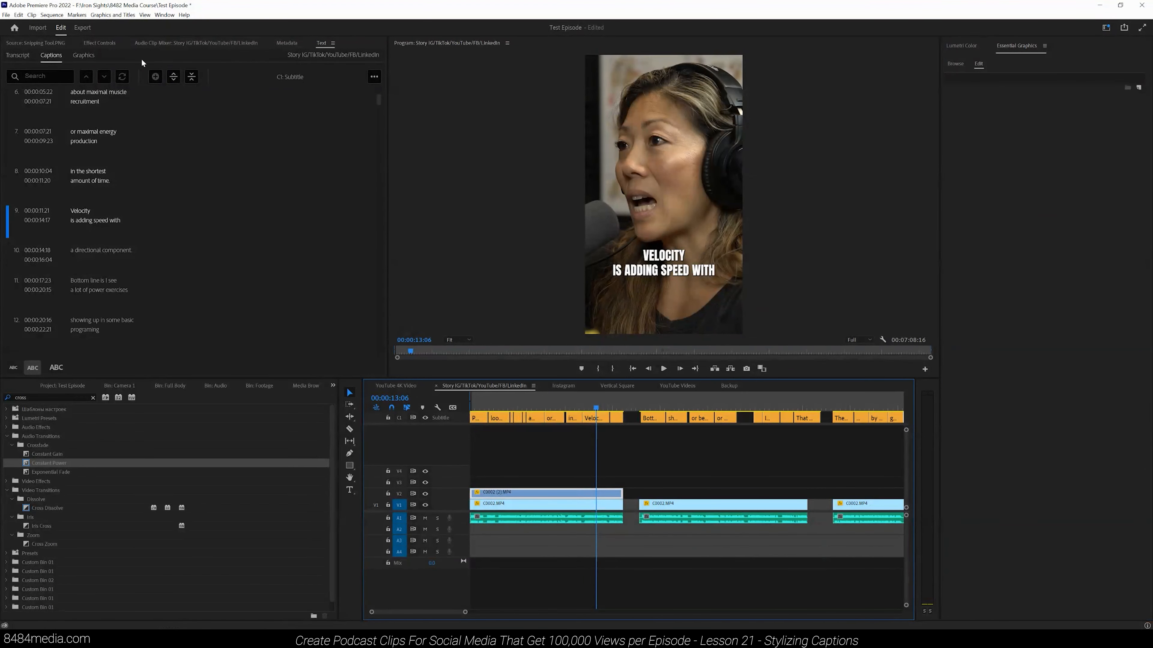
click(98, 44)
drag(157, 87, 148, 94)
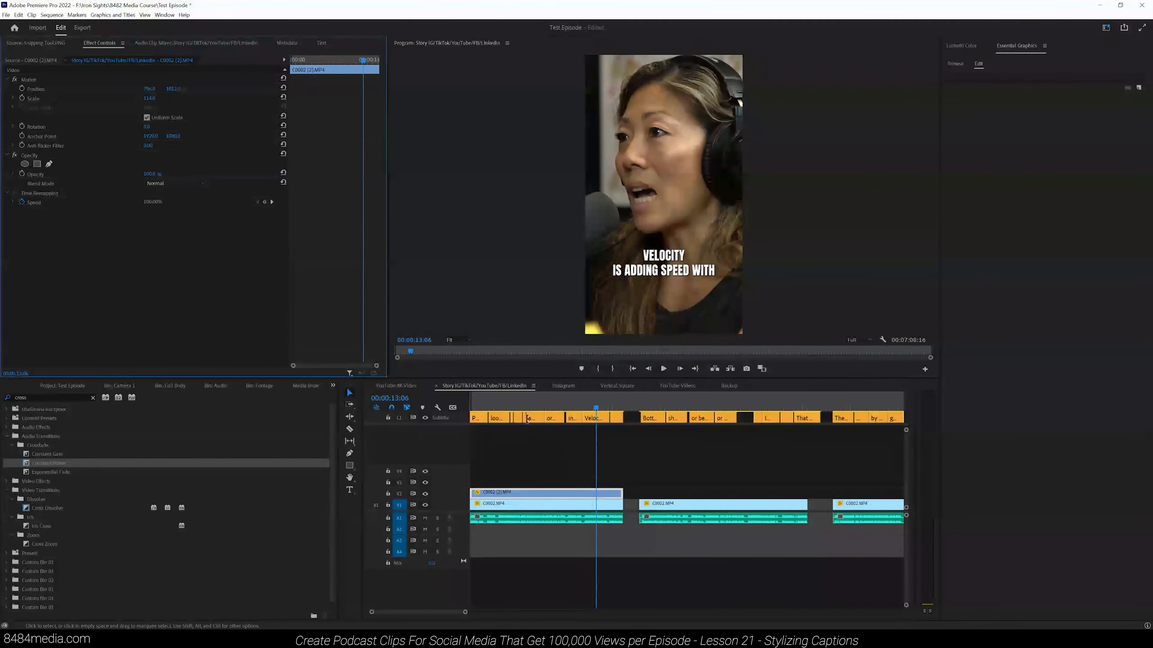
Step: Play the sequence from its start to check the restyled captions against the reframed speaker
click(477, 408)
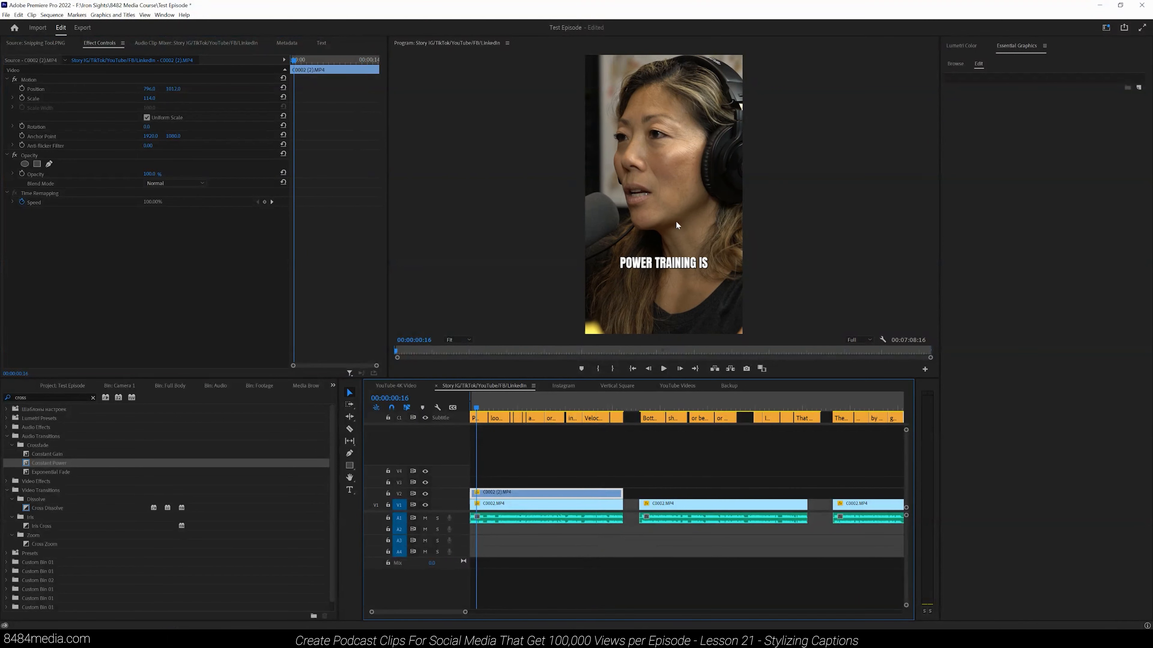
drag(476, 409, 455, 407)
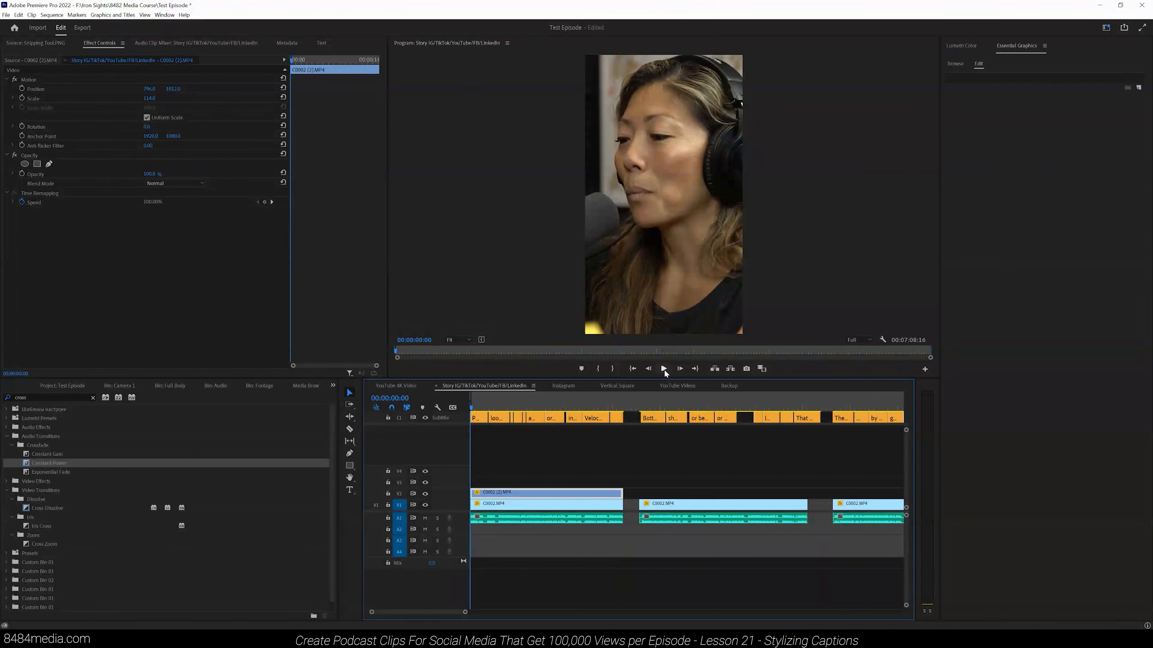
click(663, 368)
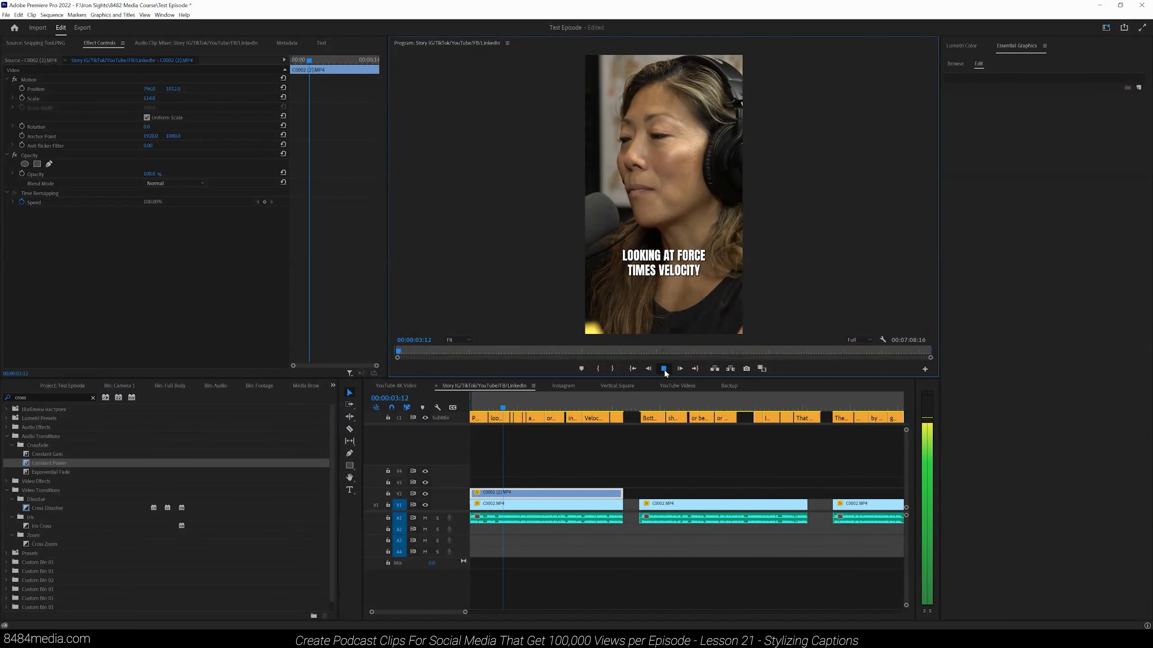
click(664, 369)
Step: Mark the sequence's out point at the end of the first clip
click(614, 408)
key(o)
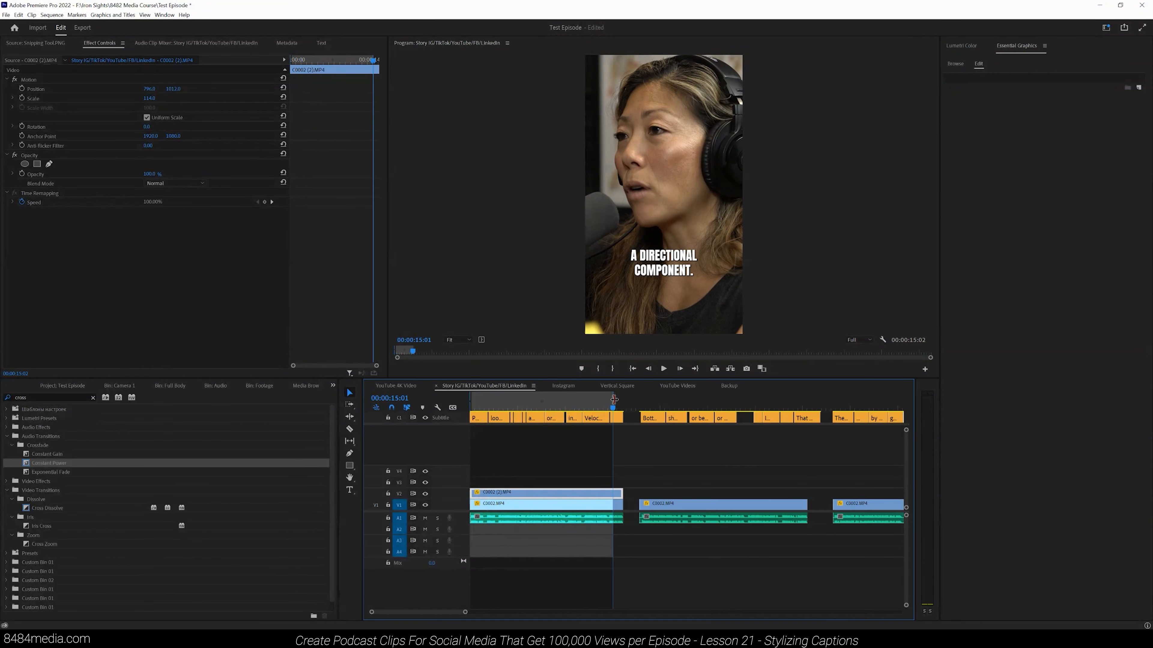
drag(614, 401, 624, 402)
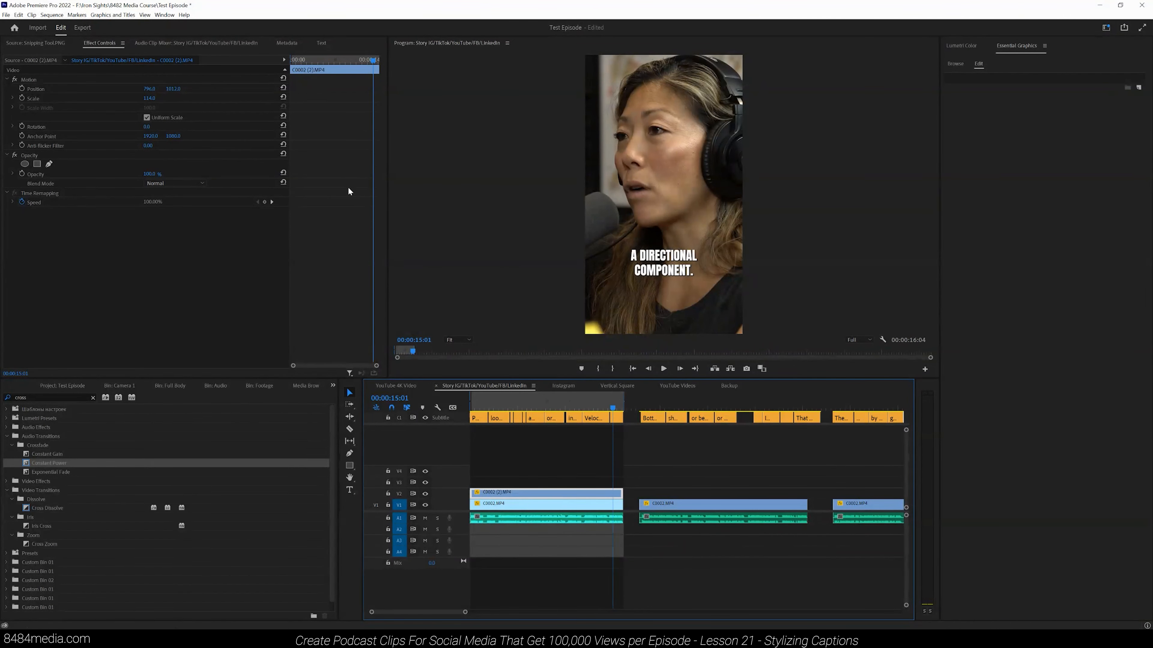
Step: Render the sequence from in to out and check the captions near the start of the rendered range
key(alt+s)
key(Down)
key(Down)
key(Return)
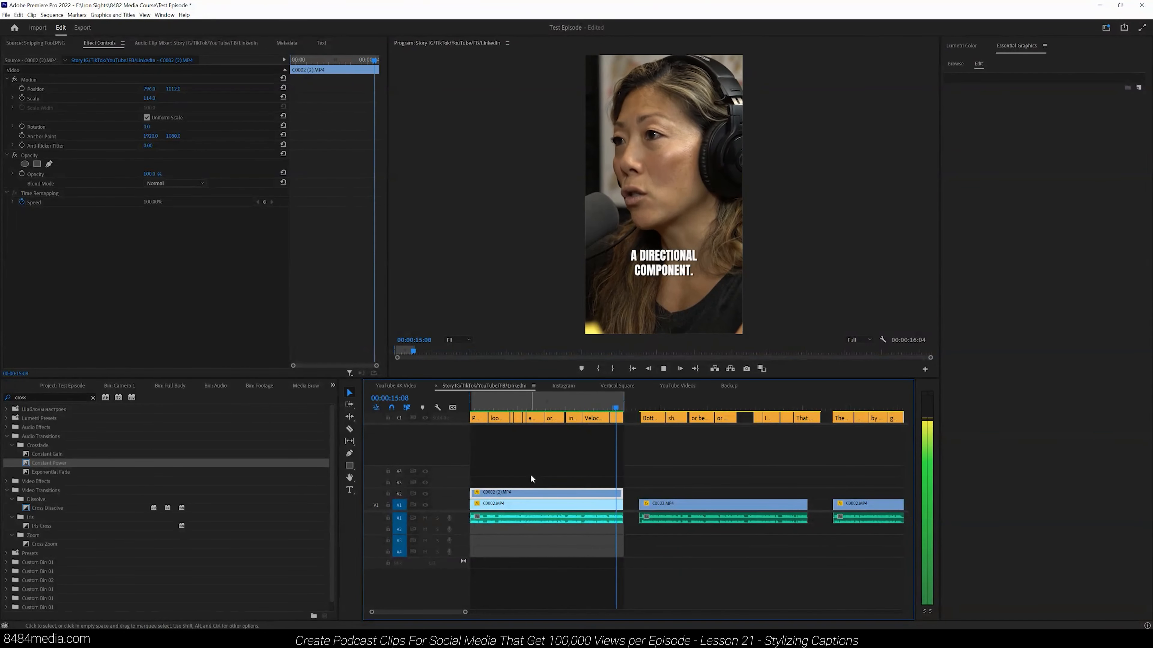
click(535, 401)
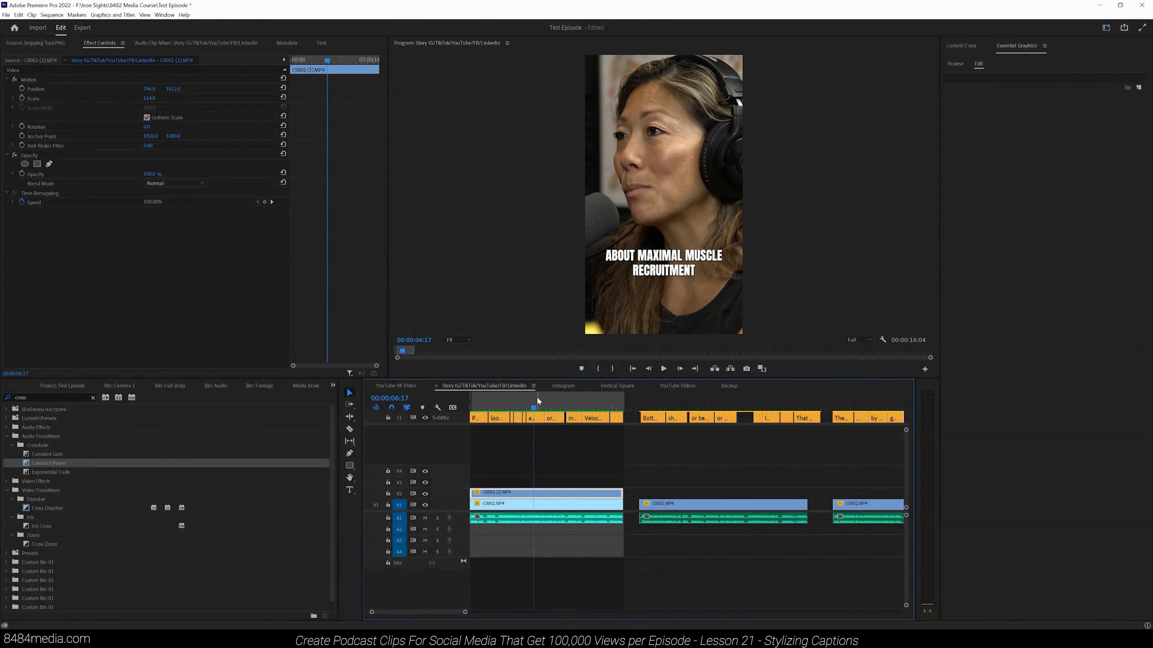
click(478, 405)
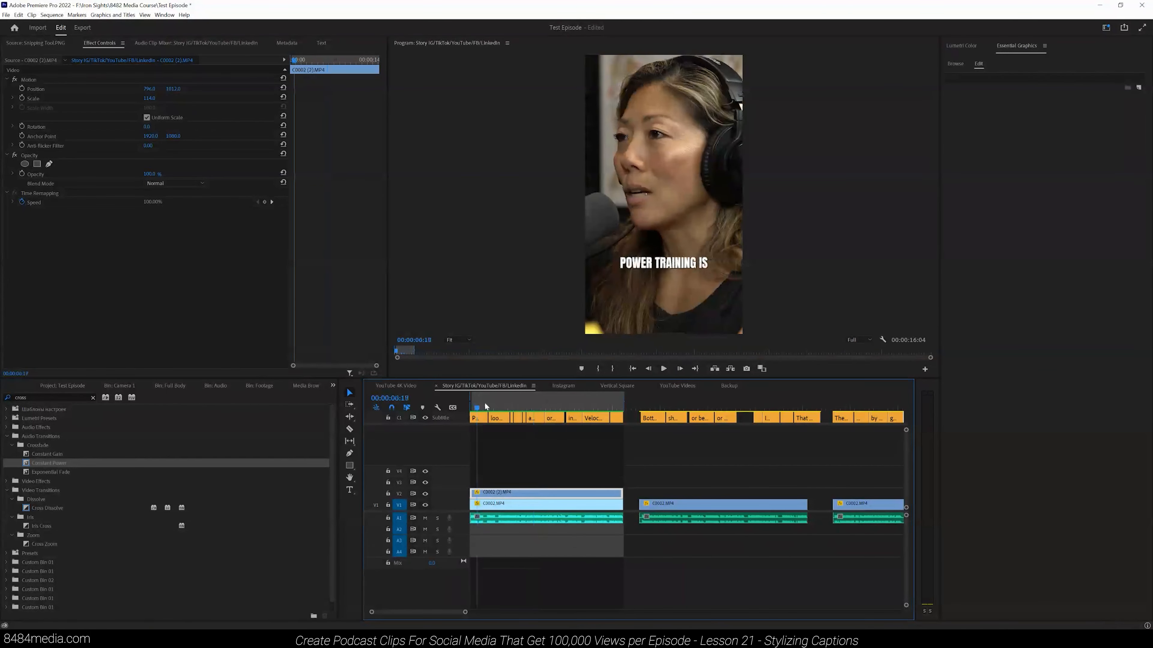
Step: Change the fill colour of the words POWER TRAINING in the first caption to bright yellow, leaving IS white
click(477, 417)
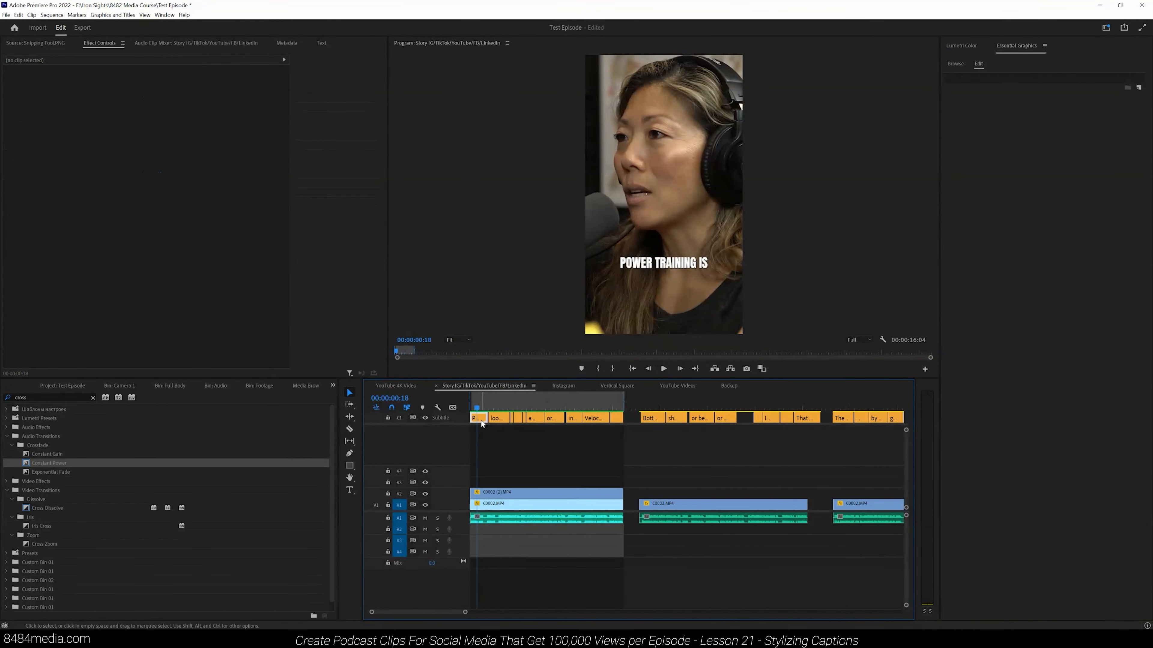
double_click(666, 264)
click(681, 263)
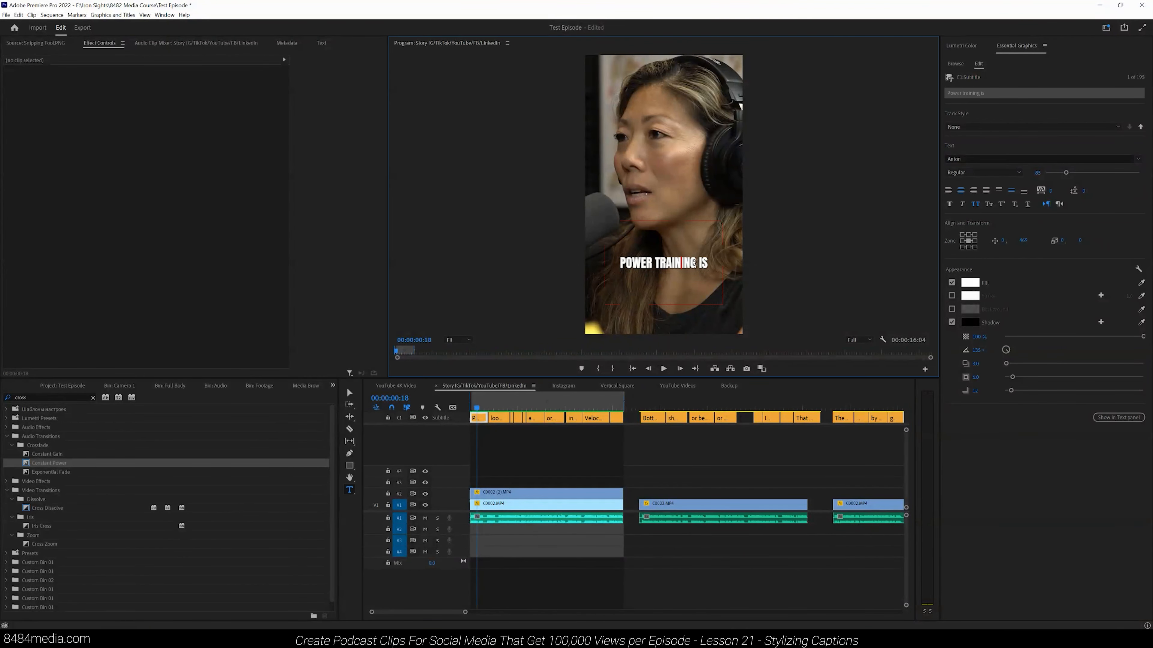
drag(696, 262, 593, 269)
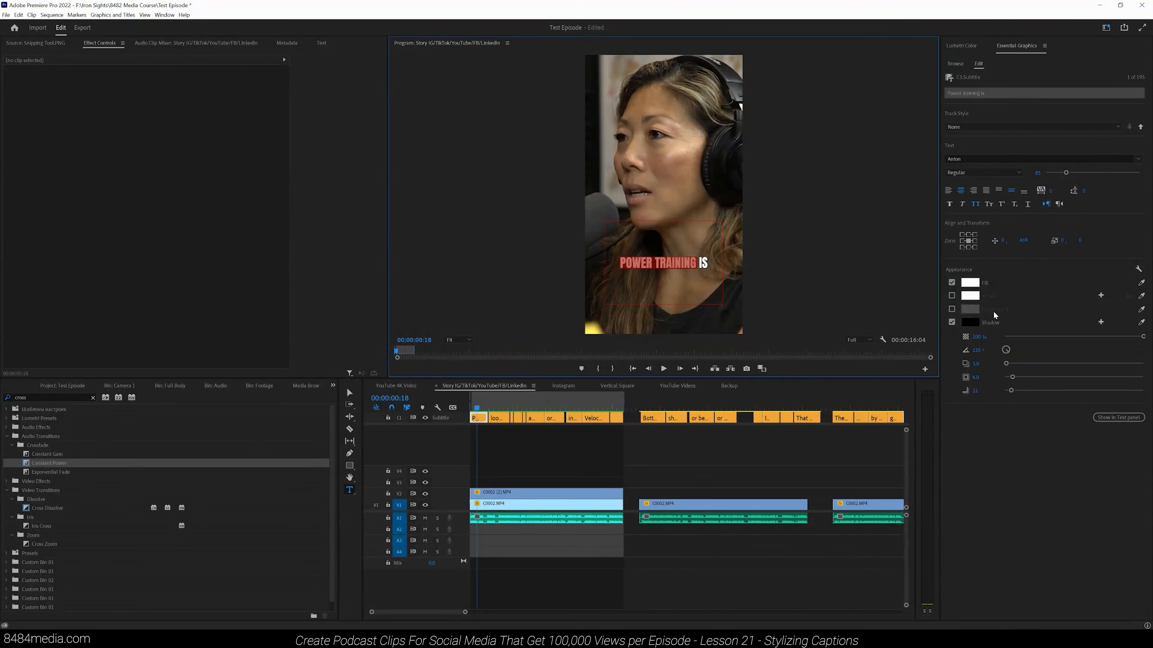
click(970, 283)
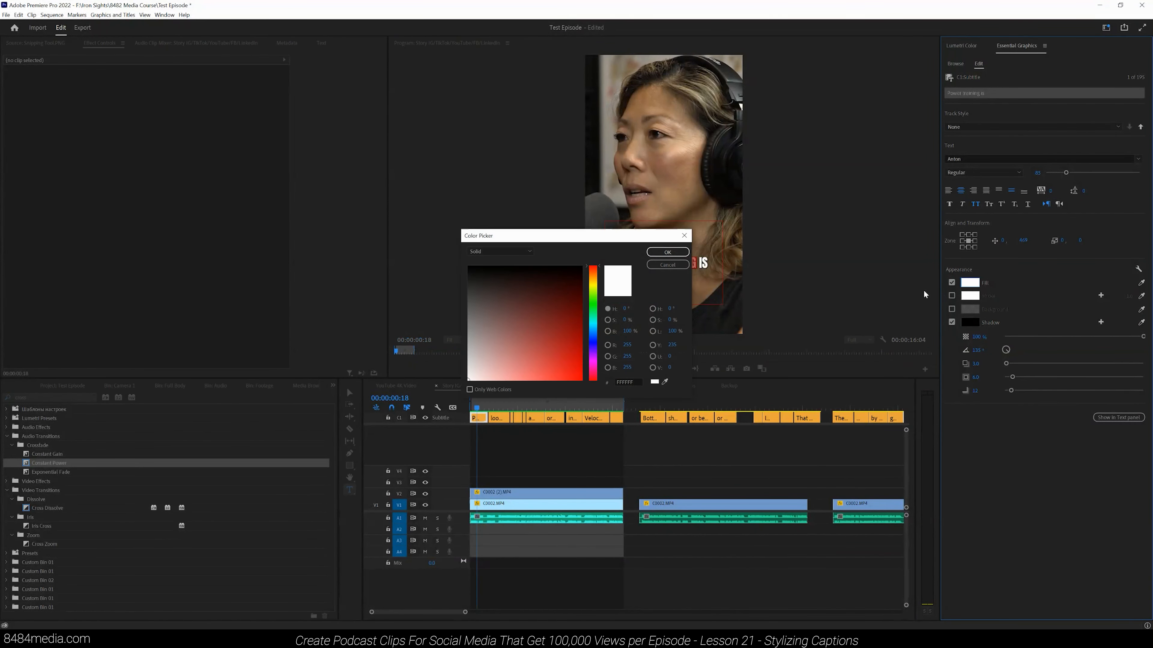
click(593, 285)
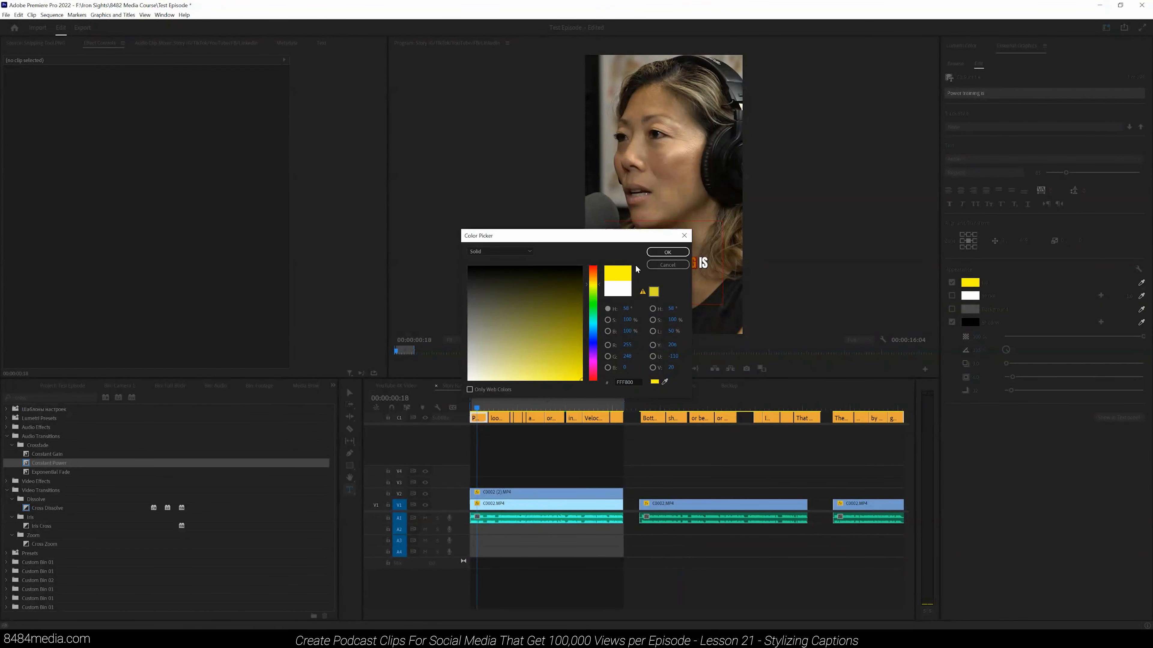
click(667, 251)
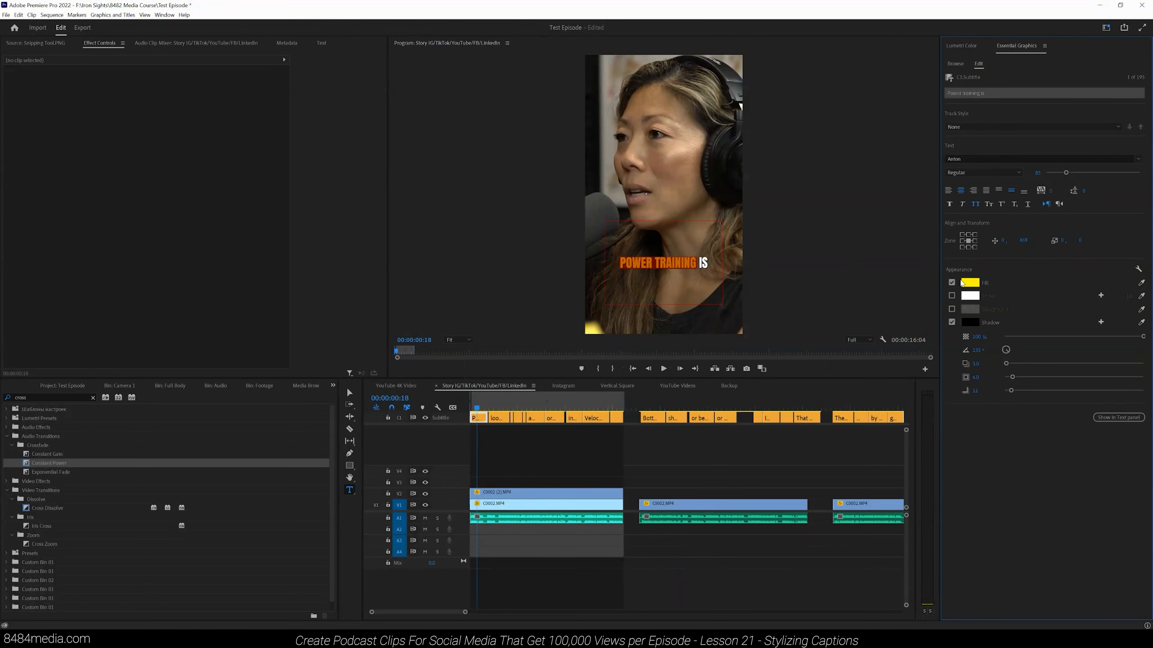
Step: Fine-tune the yellow fill of POWER TRAINING in the first caption and copy its hex code for reuse
click(664, 267)
click(693, 264)
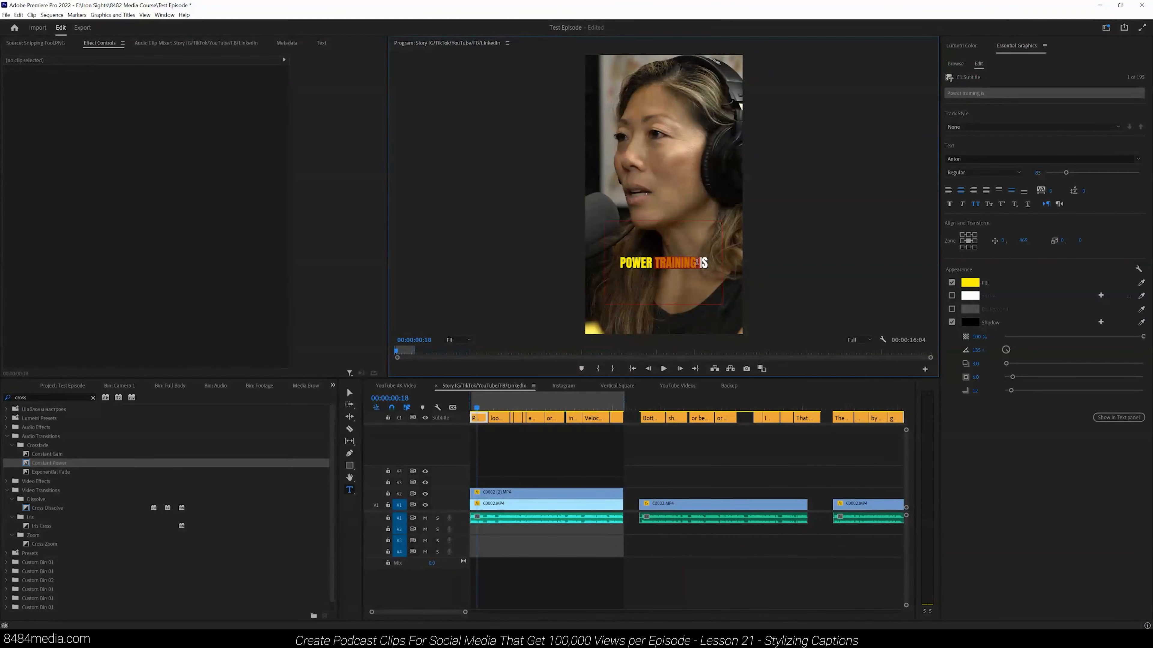
shift+click(607, 264)
click(970, 283)
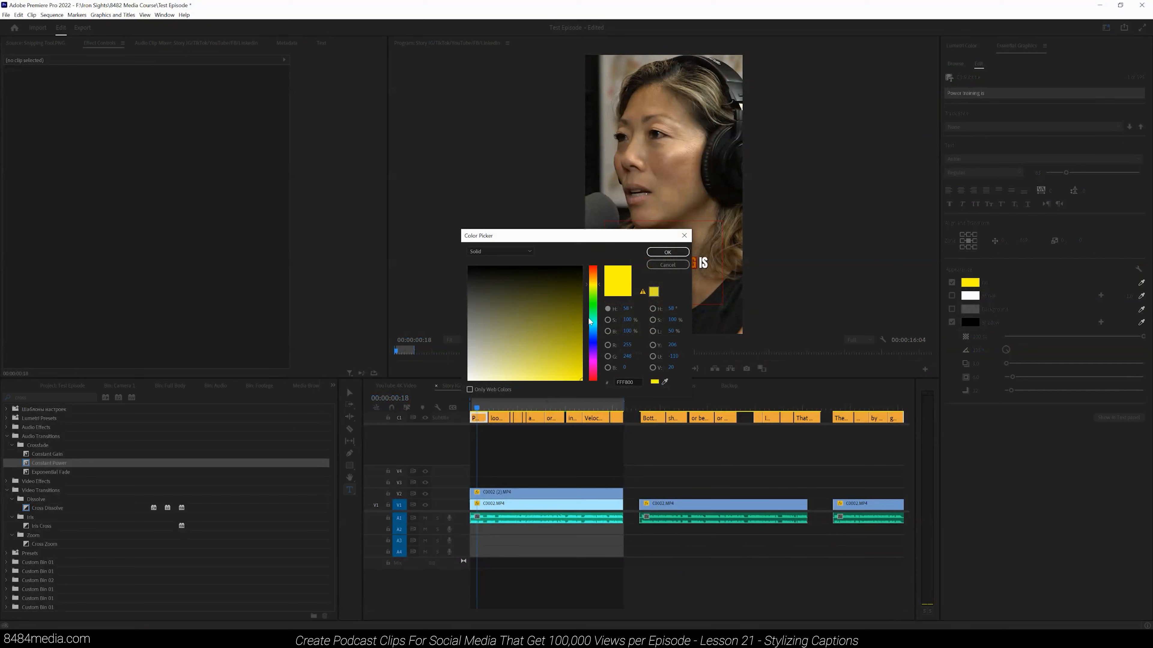
drag(593, 285, 595, 286)
key(ctrl+a)
key(ctrl+c)
click(668, 252)
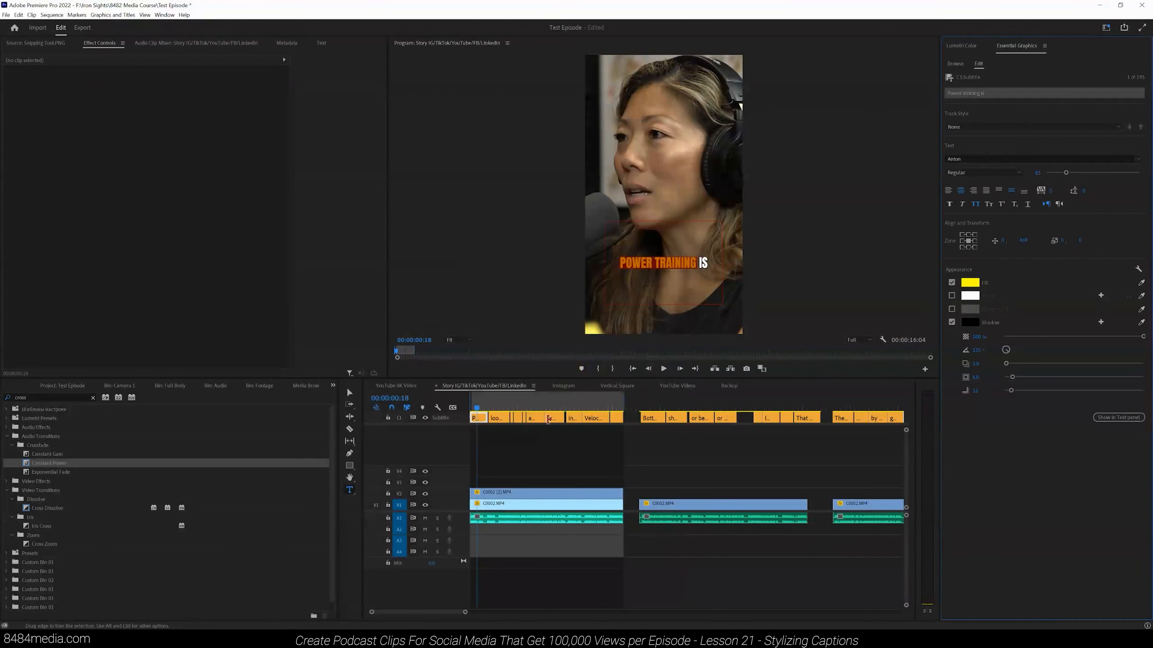
click(542, 457)
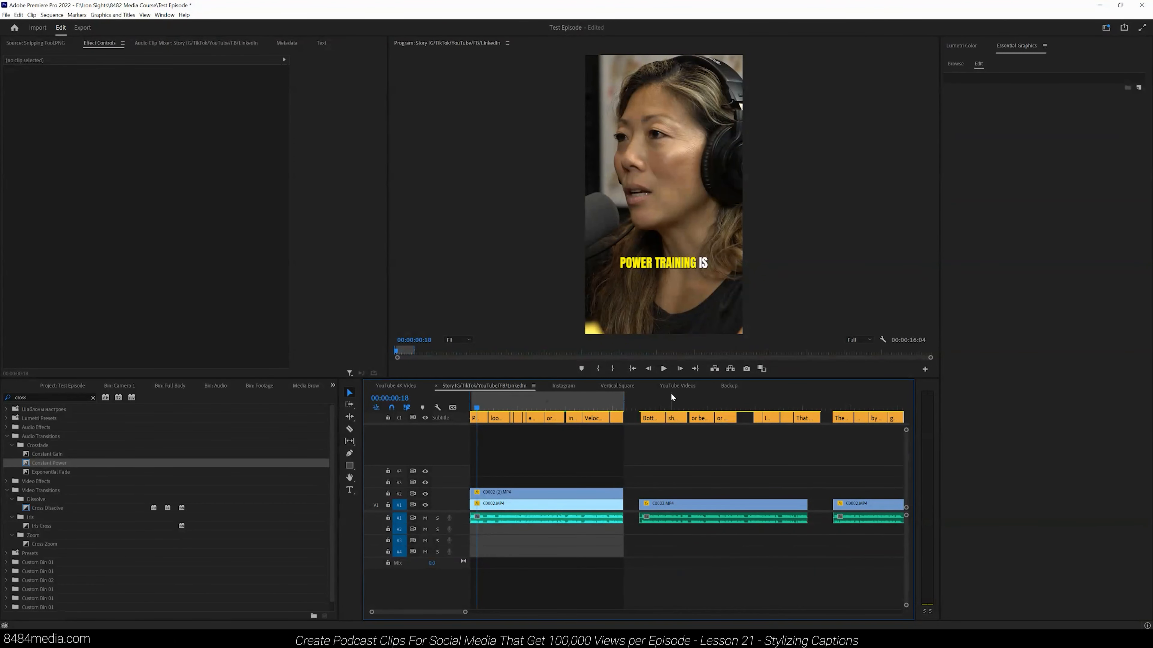
Step: Play on to the caption LOOKING AT FORCE TIMES VELOCITY and fill the word FORCE with the copied yellow
click(664, 369)
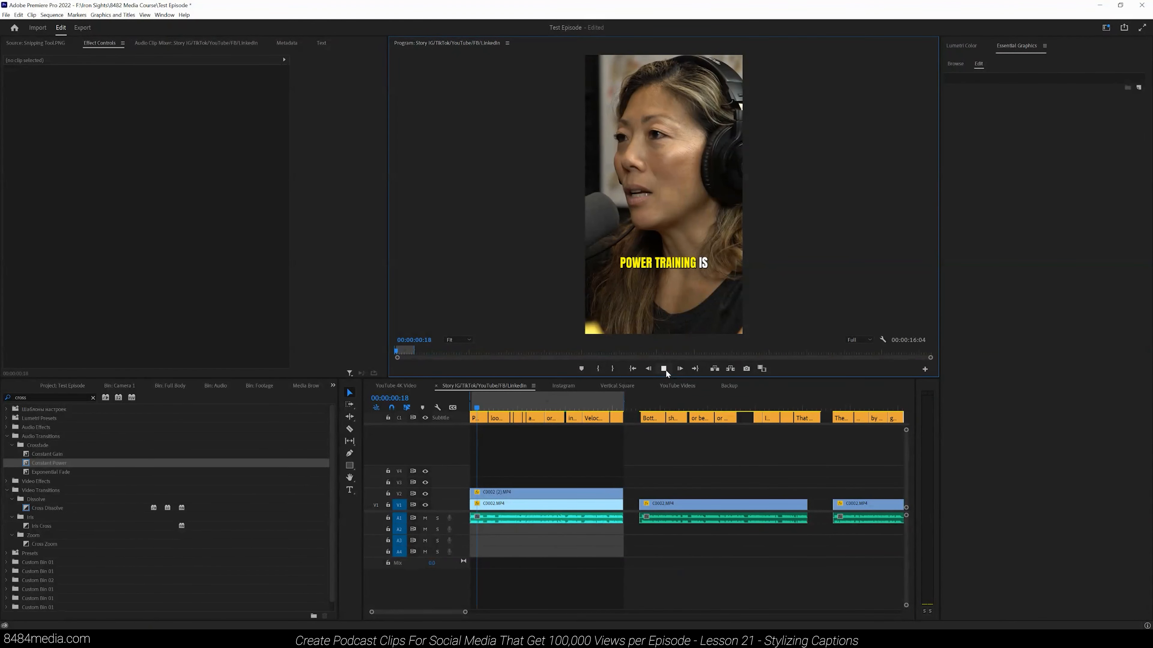
click(664, 368)
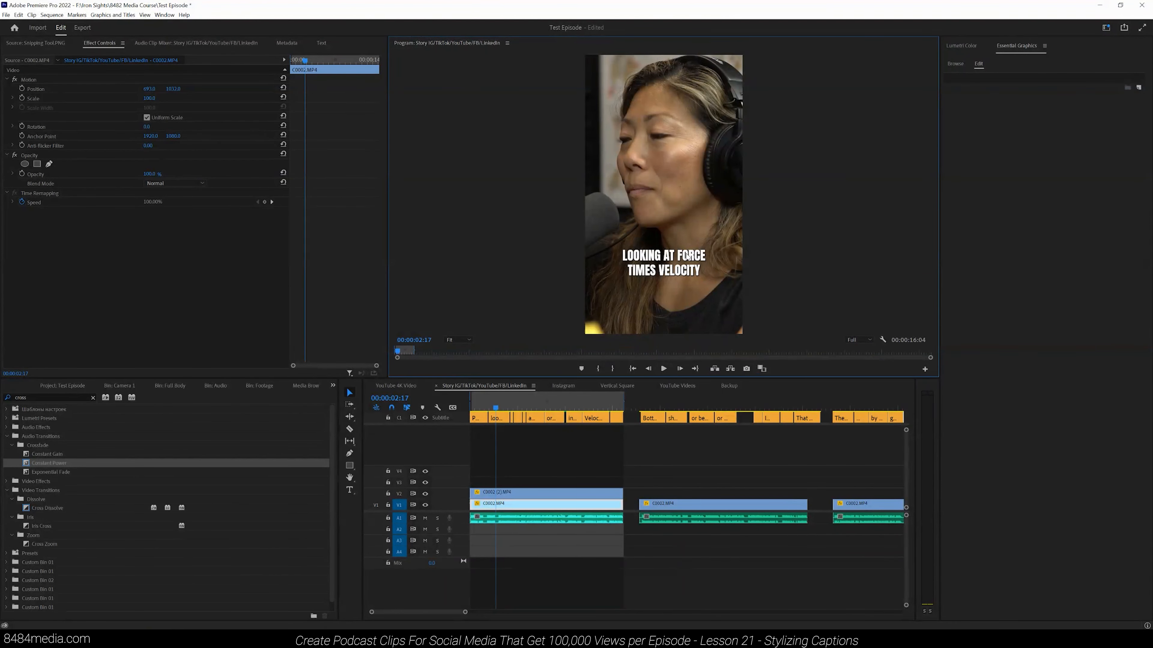
click(687, 256)
drag(677, 256, 703, 256)
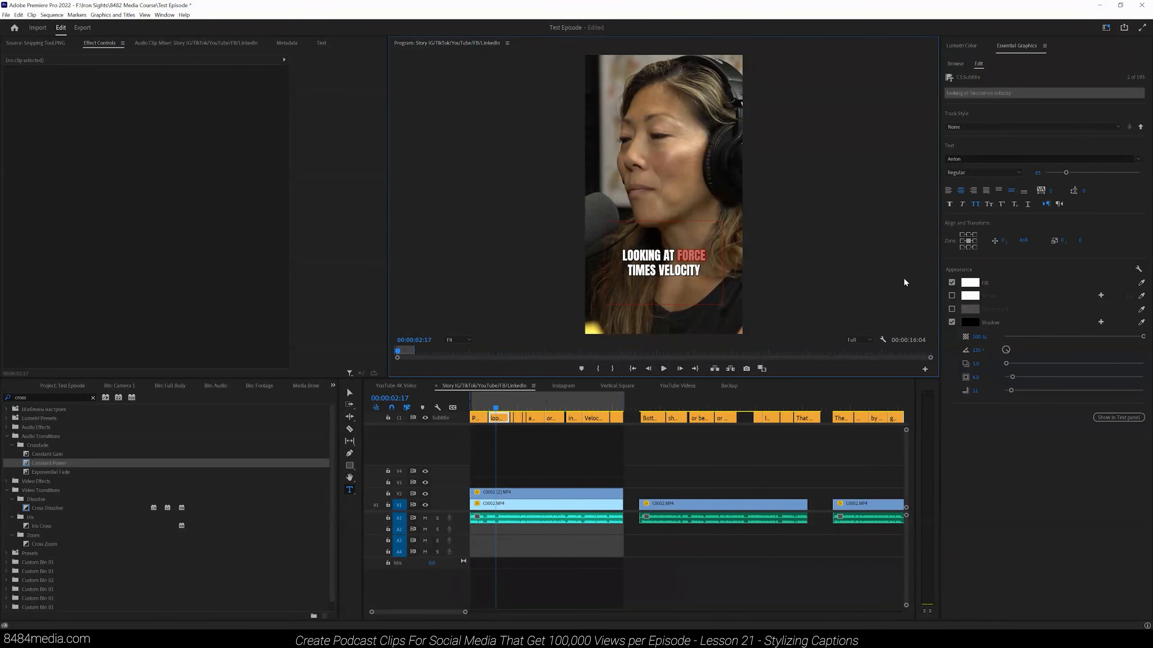
click(970, 283)
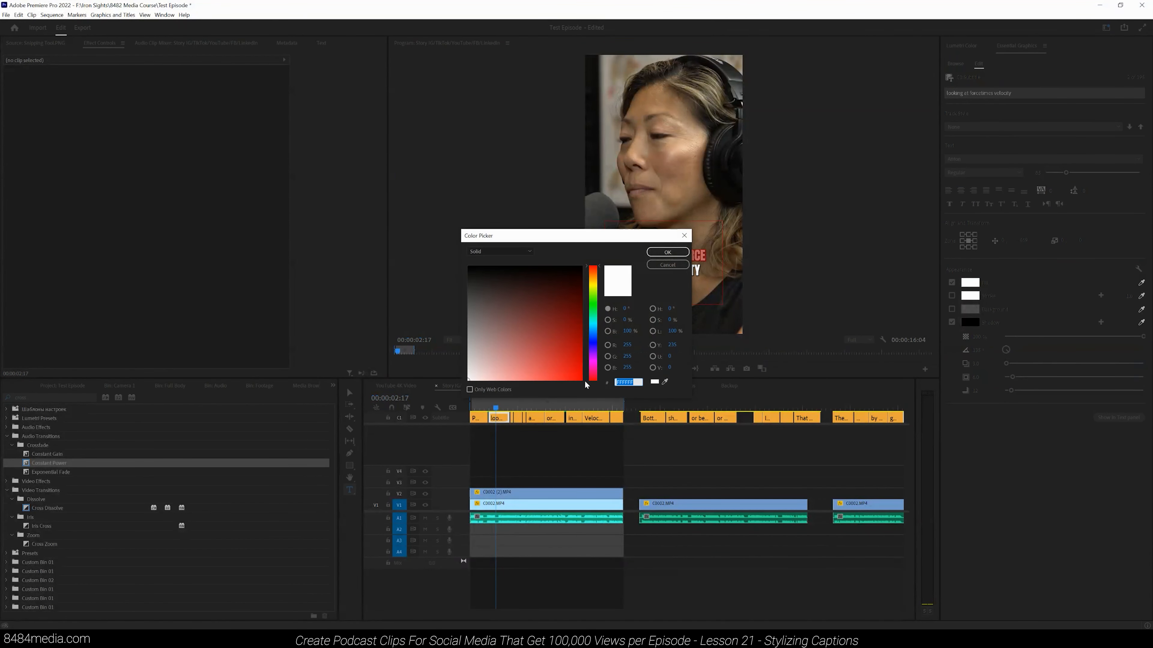
key(ctrl+v)
click(667, 251)
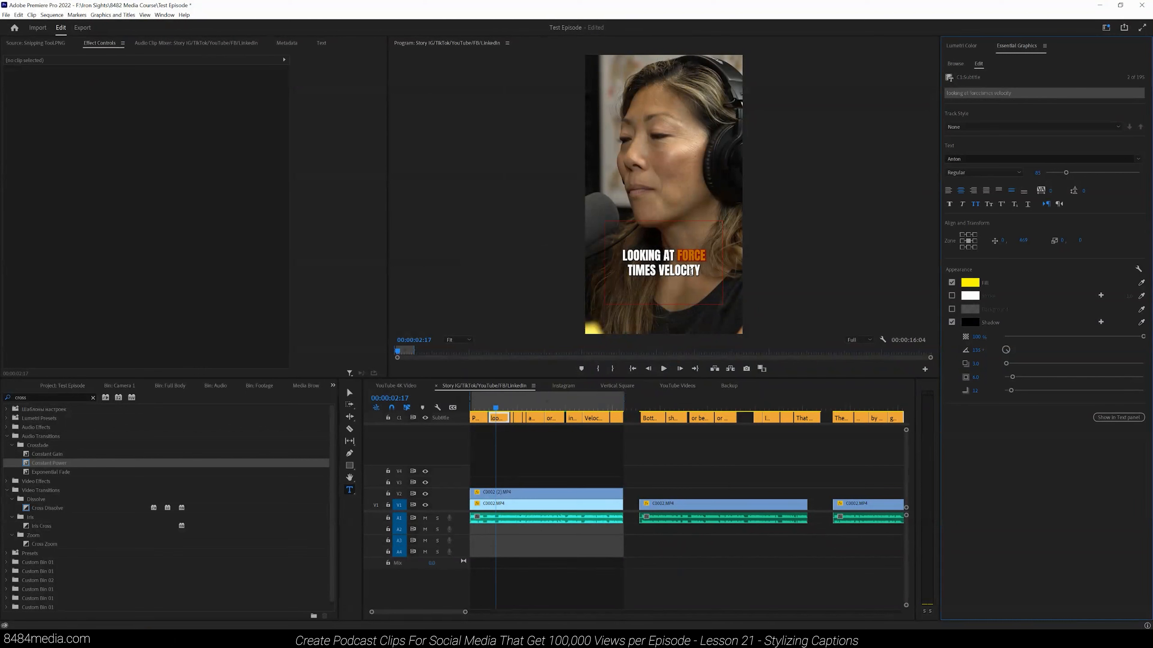
Step: Fill the word VELOCITY in the same caption with the copied yellow, FEFF00
drag(659, 271, 699, 272)
click(970, 283)
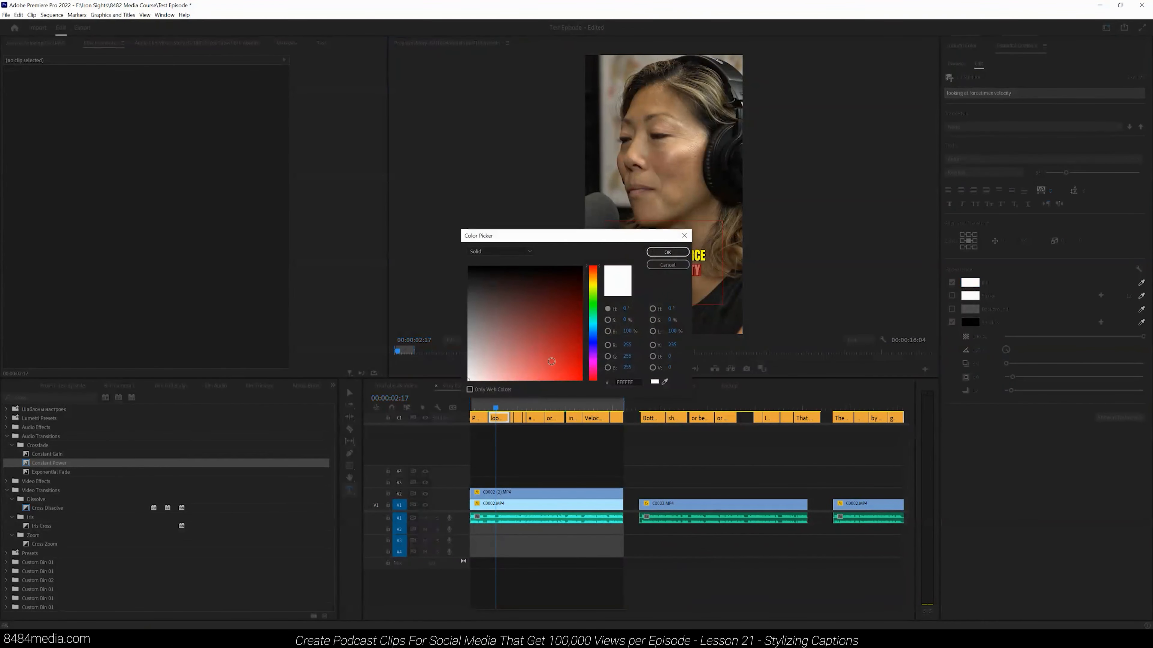
click(631, 383)
key(ctrl+v)
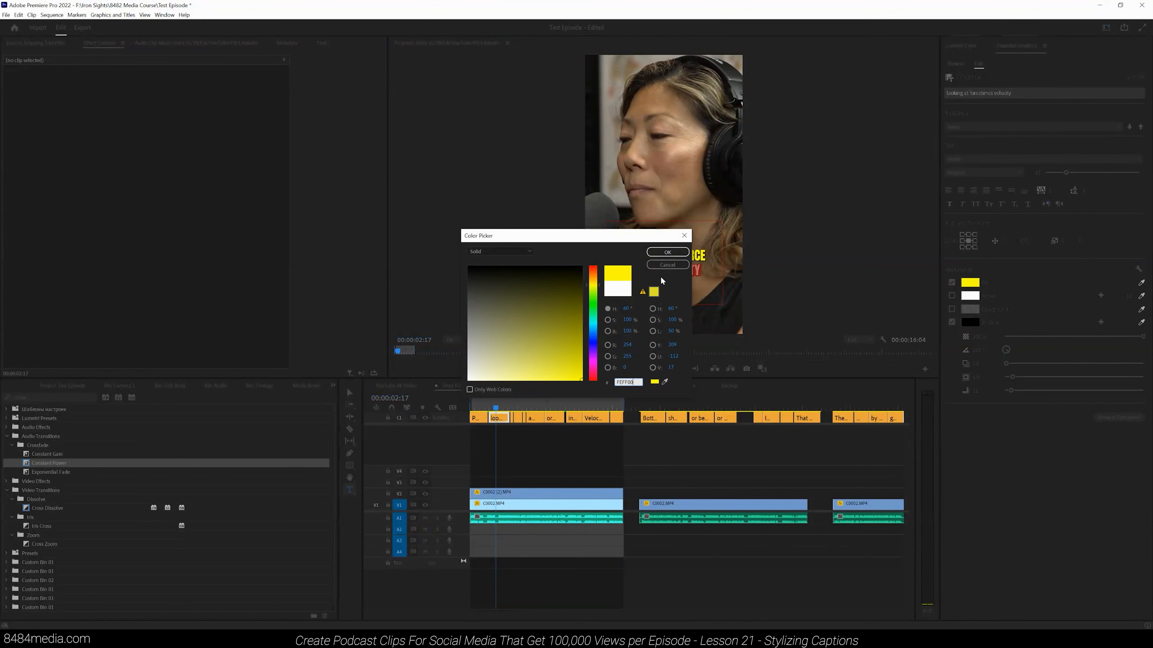
click(667, 252)
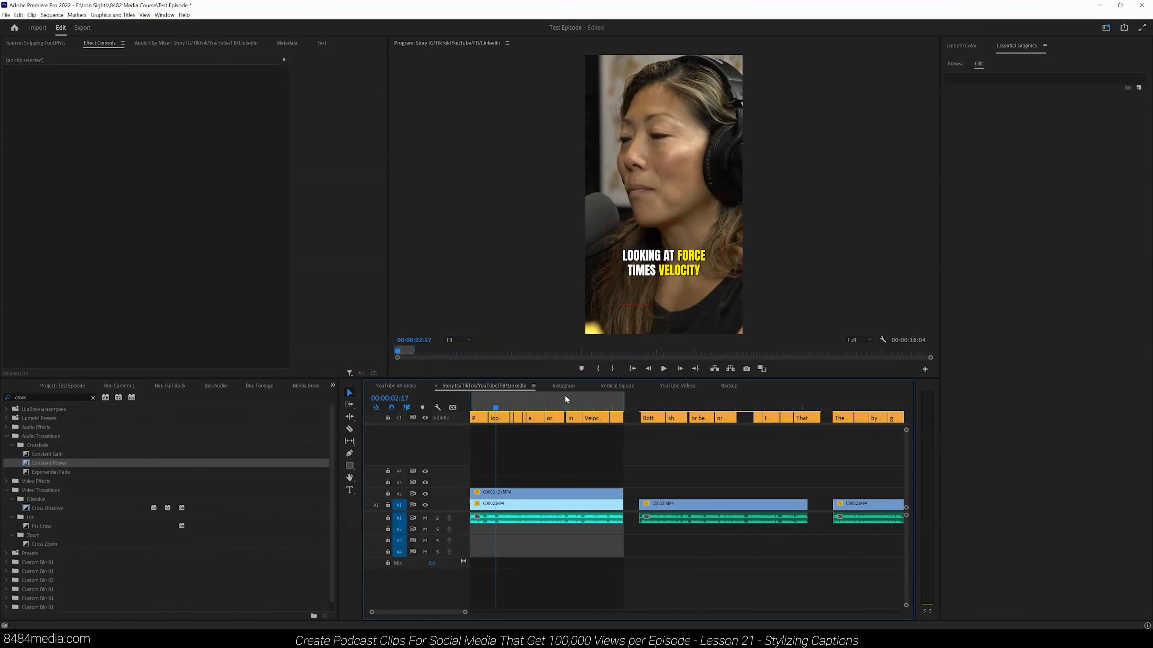
Step: Set the fill of the word FORCE in the caption TALKING ABOUT FORCE to yellow FEFF00
click(483, 405)
click(500, 404)
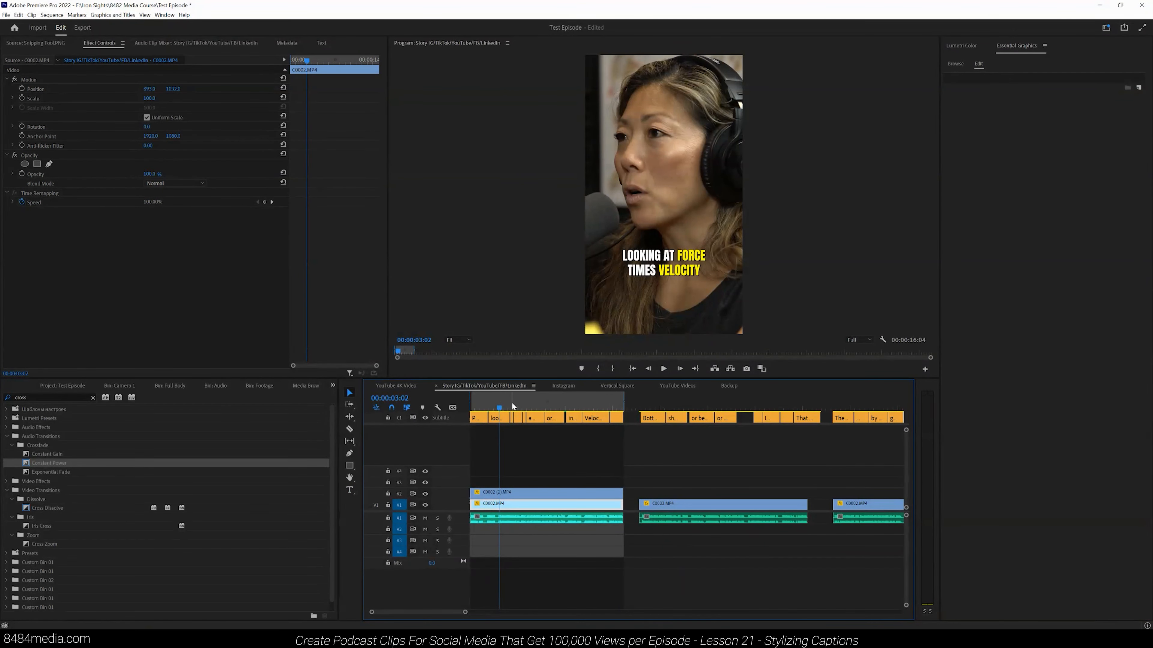
click(511, 404)
click(517, 404)
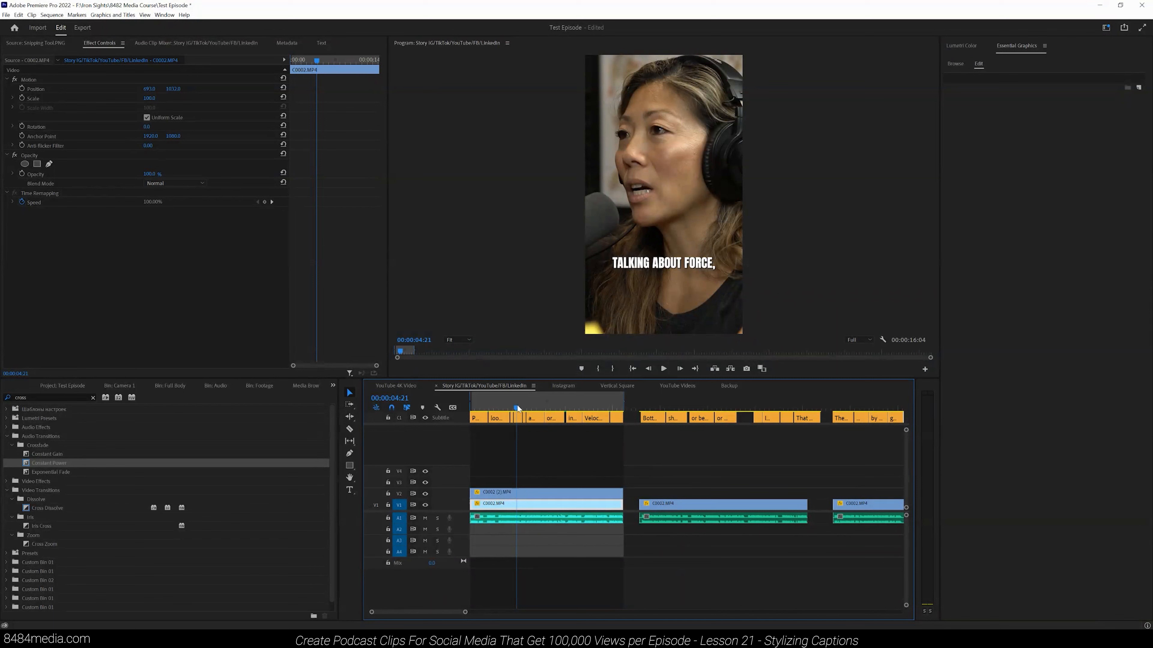
click(697, 265)
click(697, 265)
drag(683, 265, 710, 265)
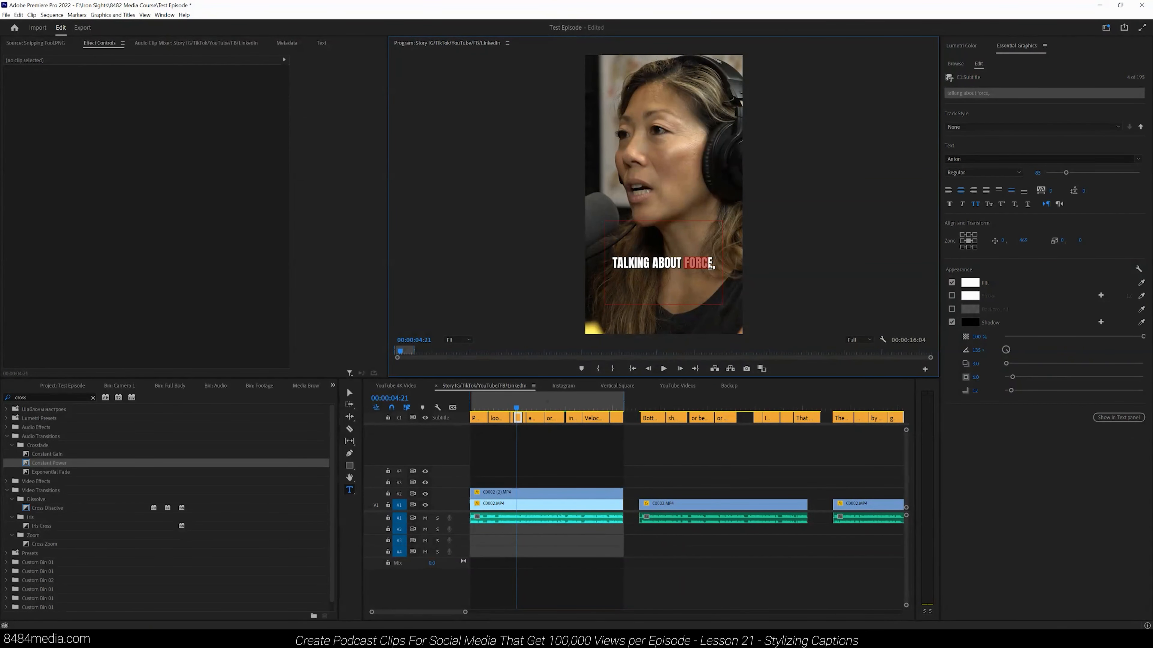
click(970, 283)
click(633, 382)
text(FEFF00)
key(Return)
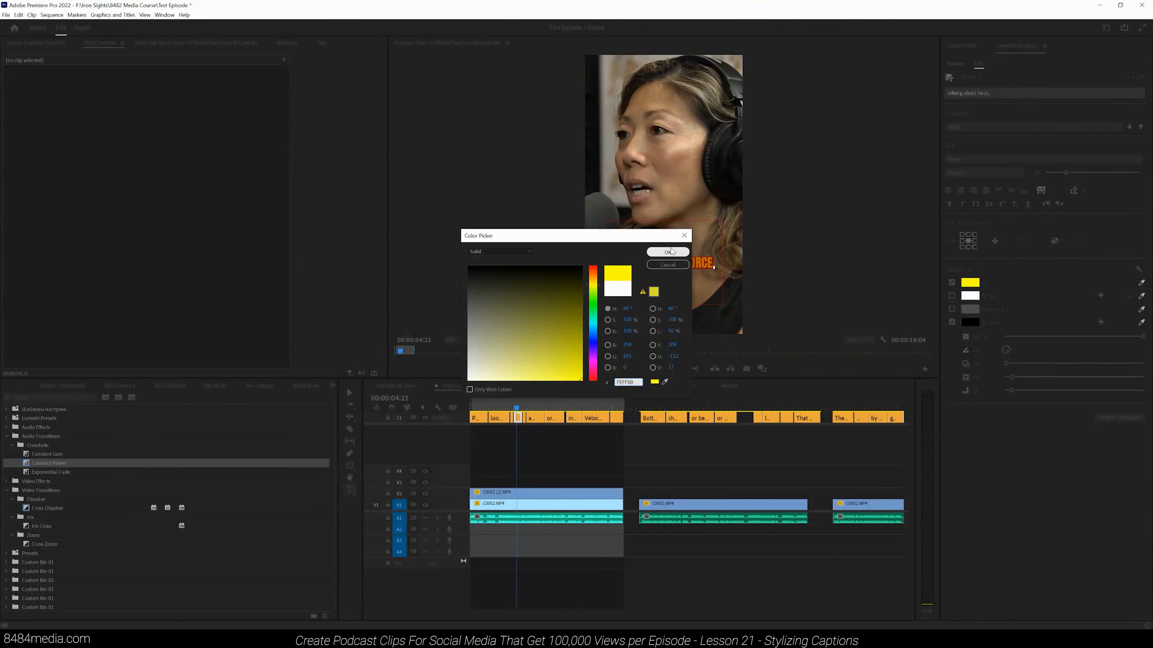
click(671, 252)
Step: Set the fill of MUSCLE RECRUITMENT in the caption ABOUT MAXIMAL MUSCLE RECRUITMENT to yellow FEFF00
click(526, 411)
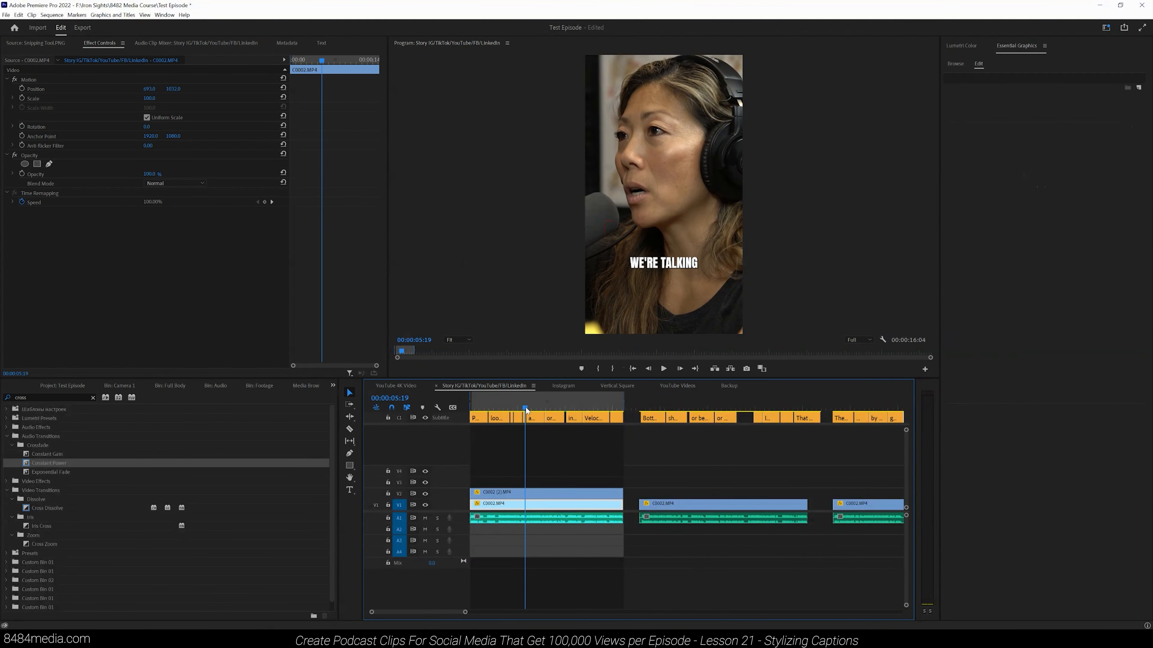
click(532, 408)
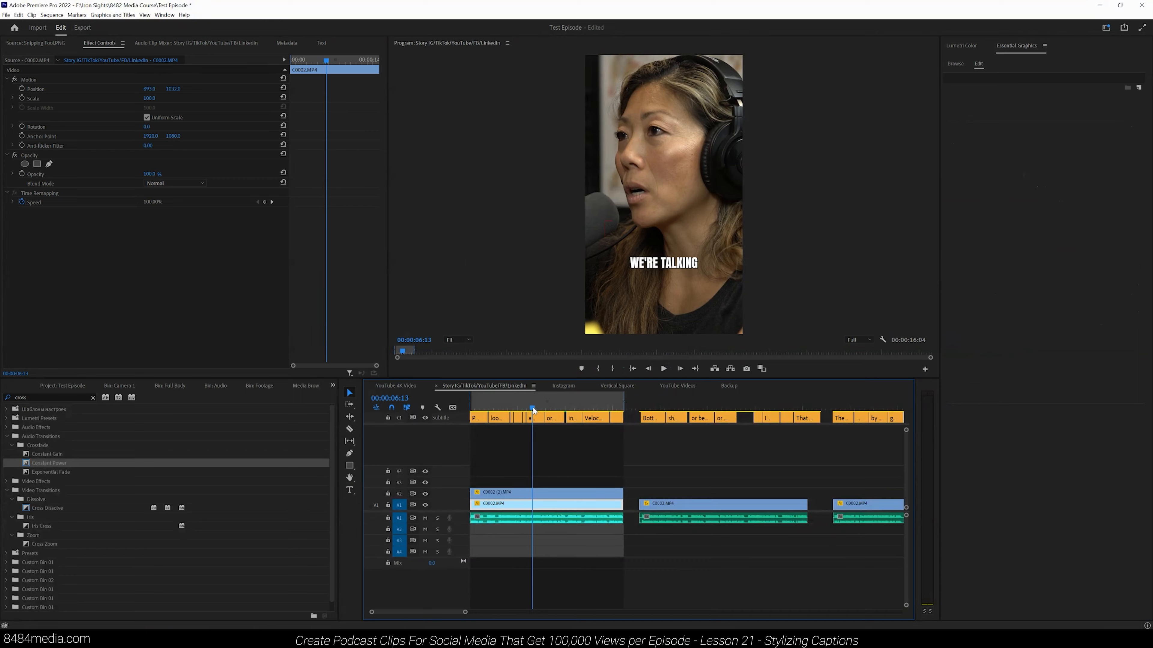
click(665, 258)
double_click(665, 259)
double_click(665, 257)
click(684, 257)
shift+click(701, 277)
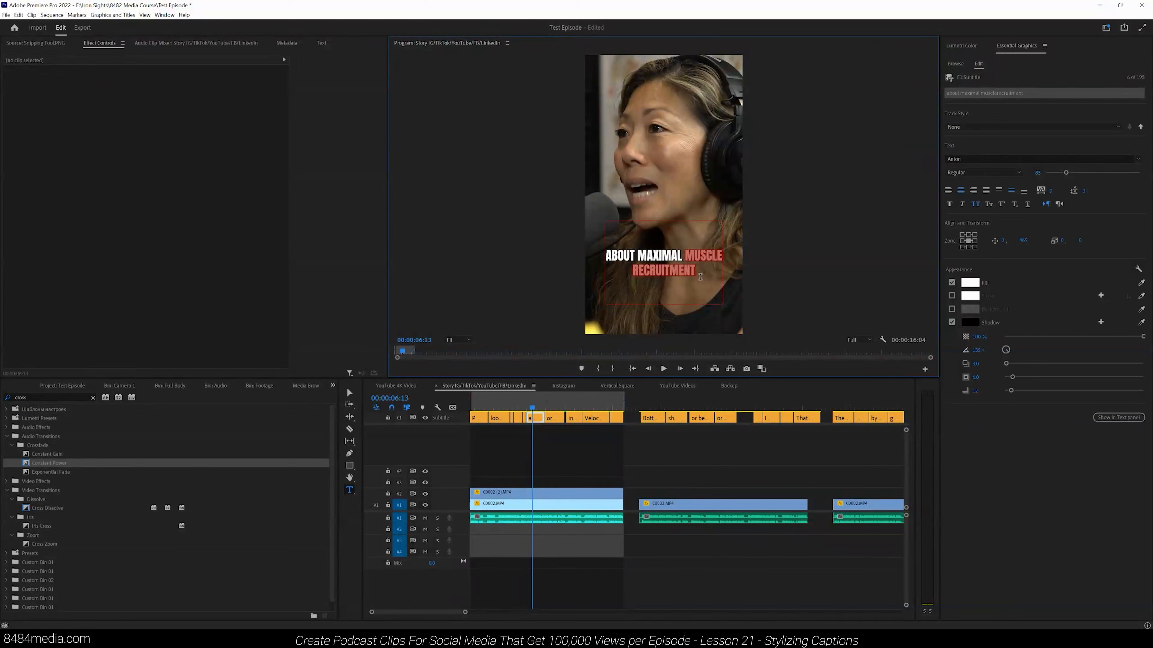
click(970, 283)
double_click(637, 384)
text(FEFF00)
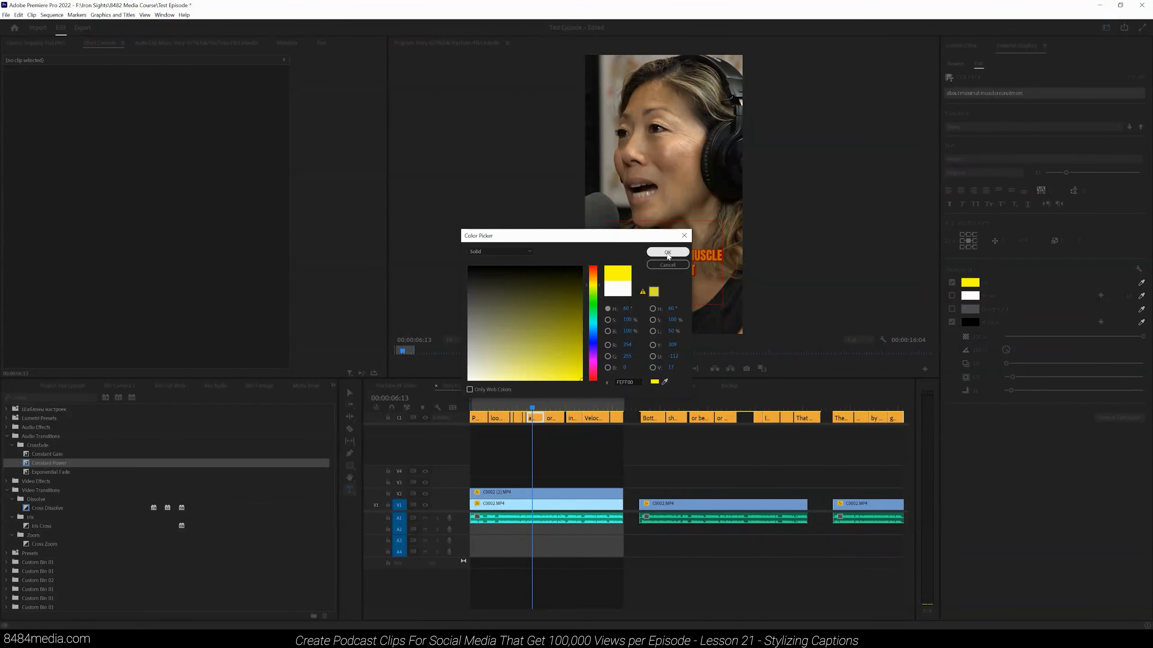
click(667, 252)
Step: Set the fill of ENERGY PRODUCTION in the caption OR MAXIMAL ENERGY PRODUCTION to yellow
click(555, 405)
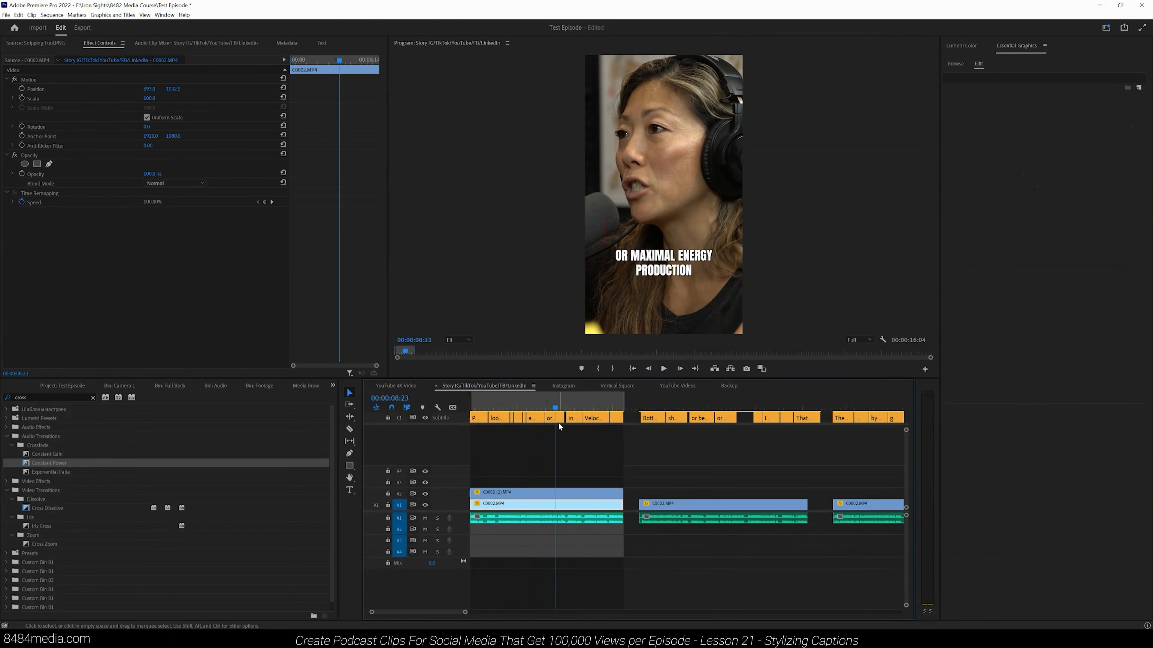
click(551, 418)
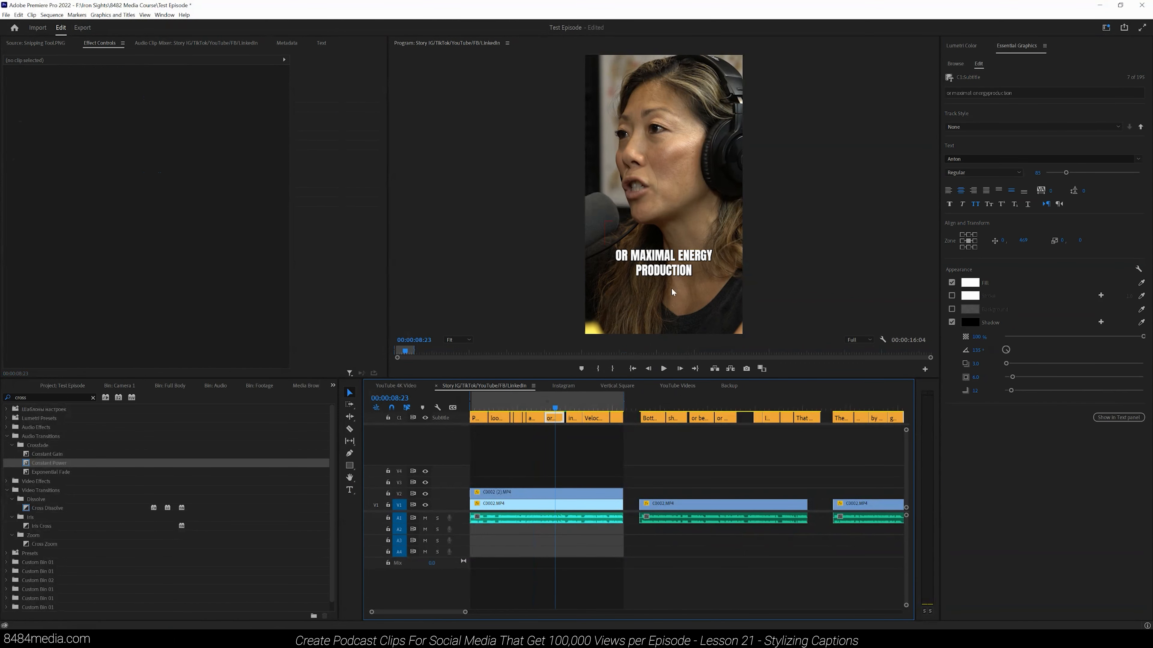
double_click(678, 257)
click(680, 257)
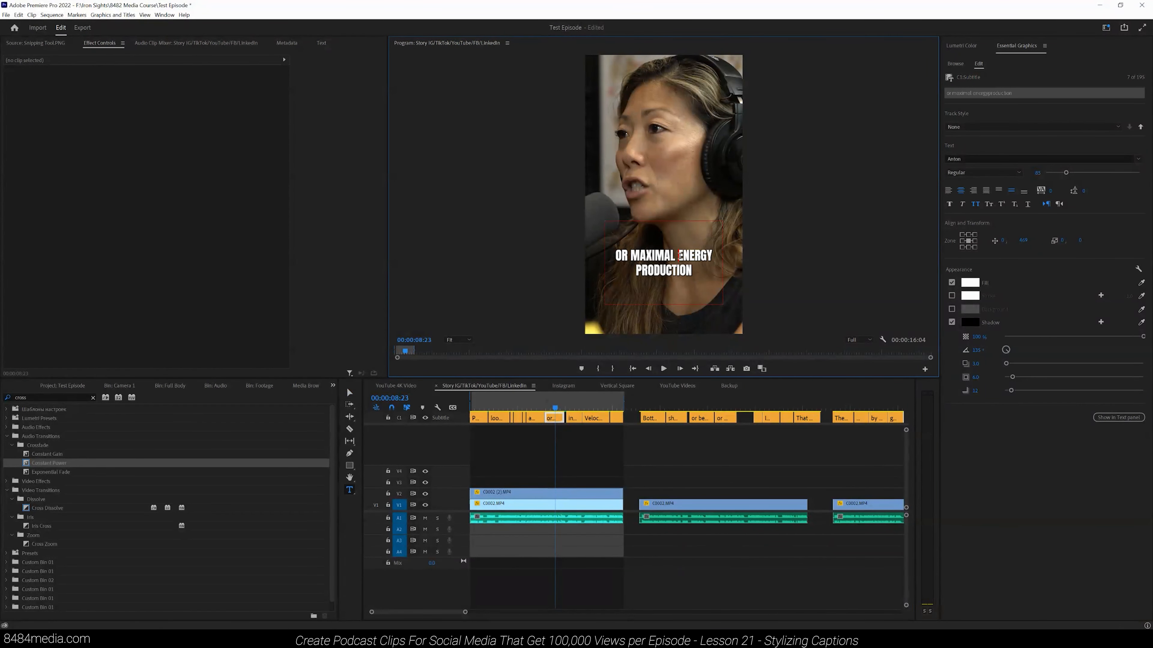
drag(687, 262, 760, 275)
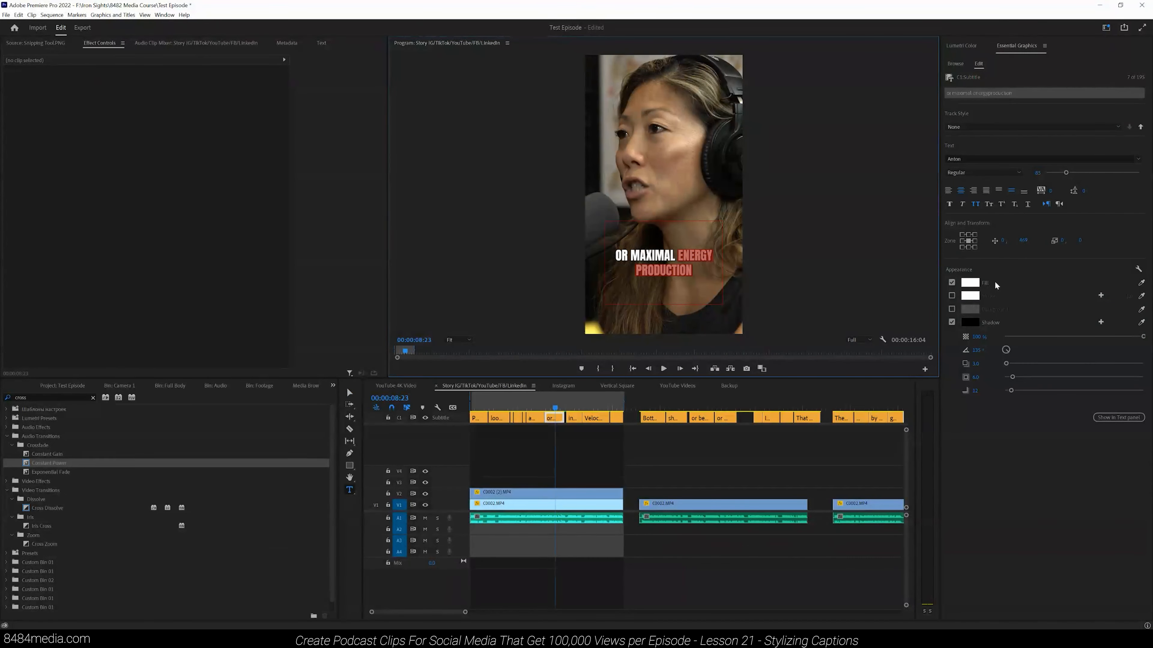
click(970, 282)
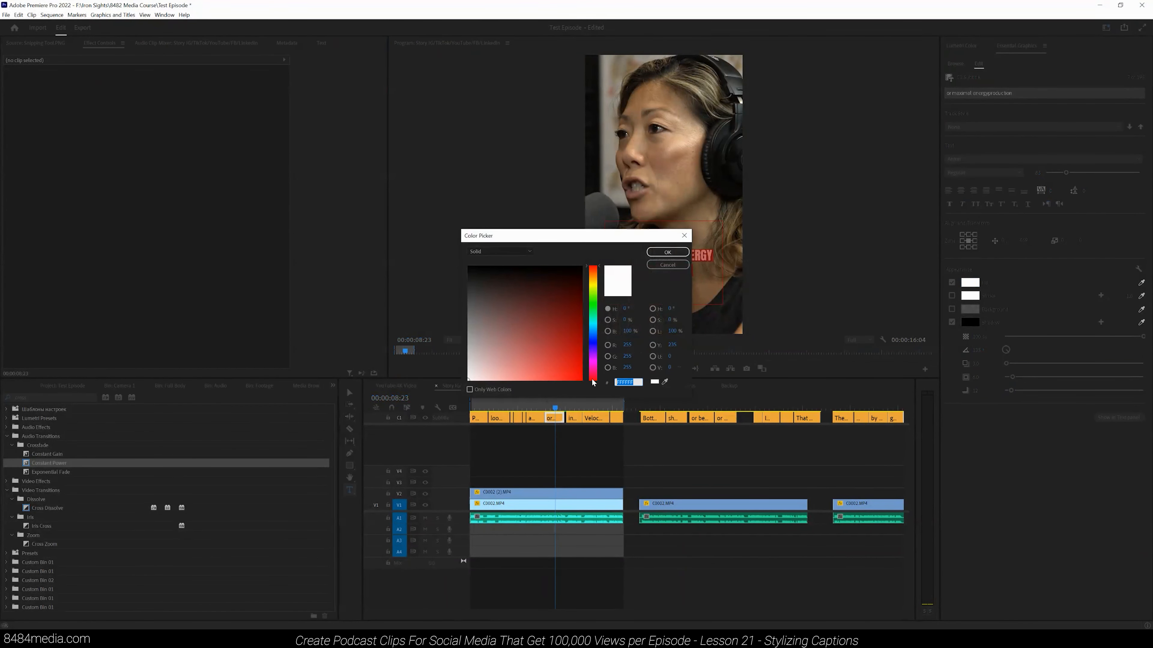
text(FFFF00)
click(667, 251)
Step: Apply the yellow fill FEFF00 to the wording before ENERGY PRODUCTION in the same caption
click(623, 256)
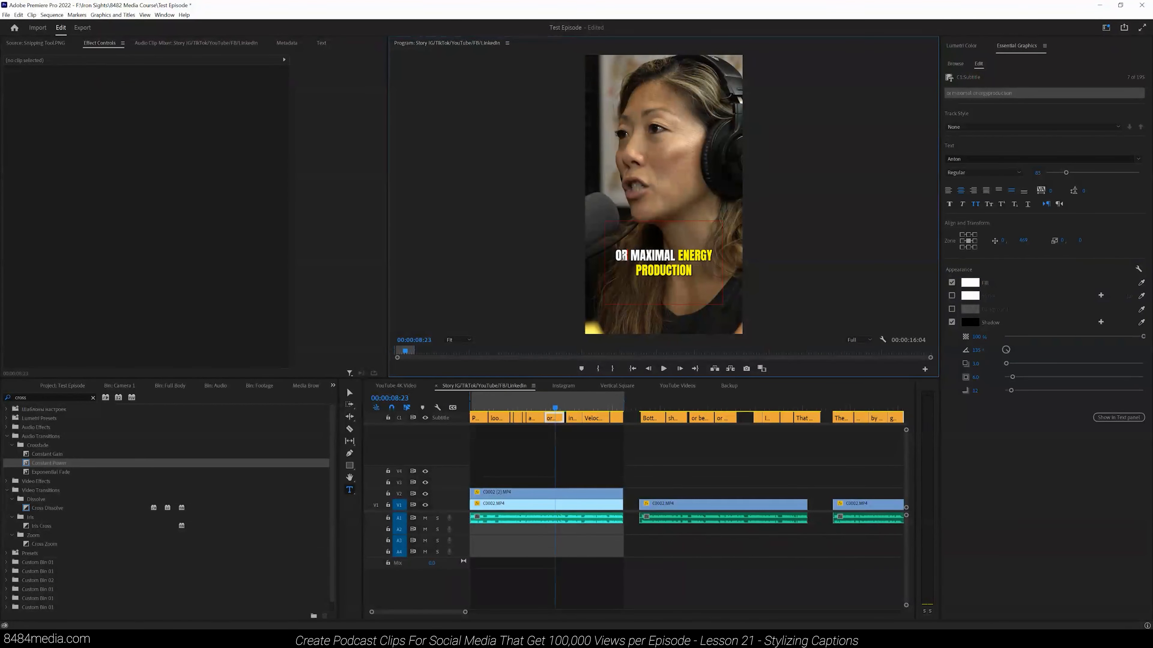
click(970, 282)
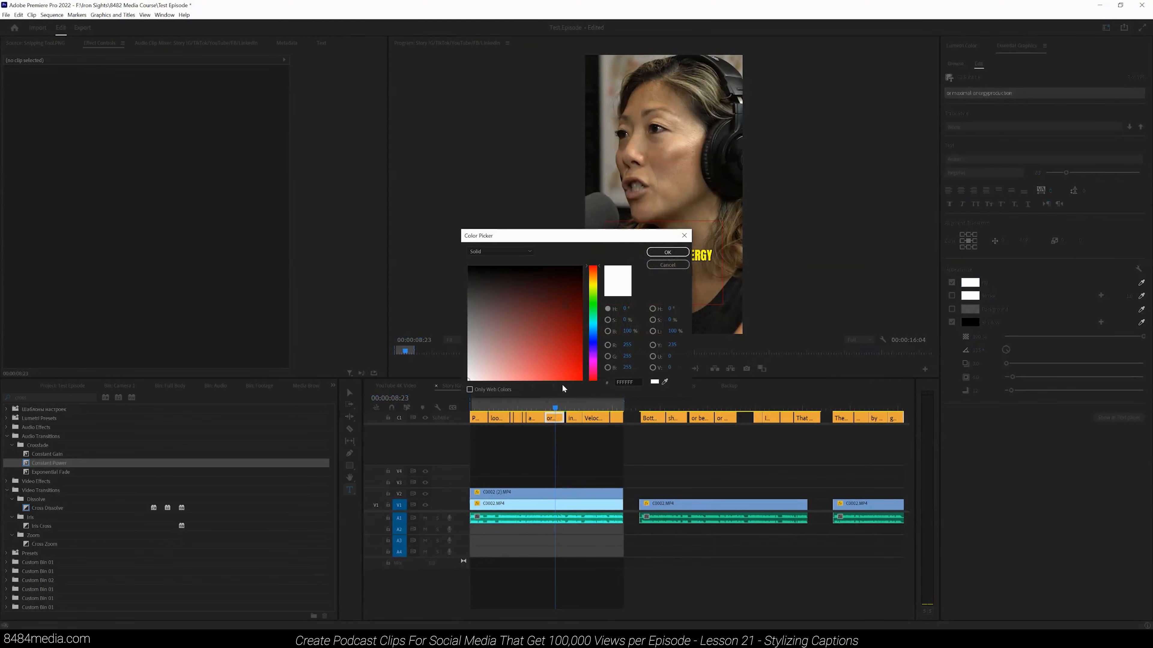
click(628, 382)
text(FEFF00)
key(Return)
click(647, 253)
Step: Set the fill of the word TIME in the caption IN THE SHORTEST AMOUNT OF TIME to yellow FEFF00
click(572, 418)
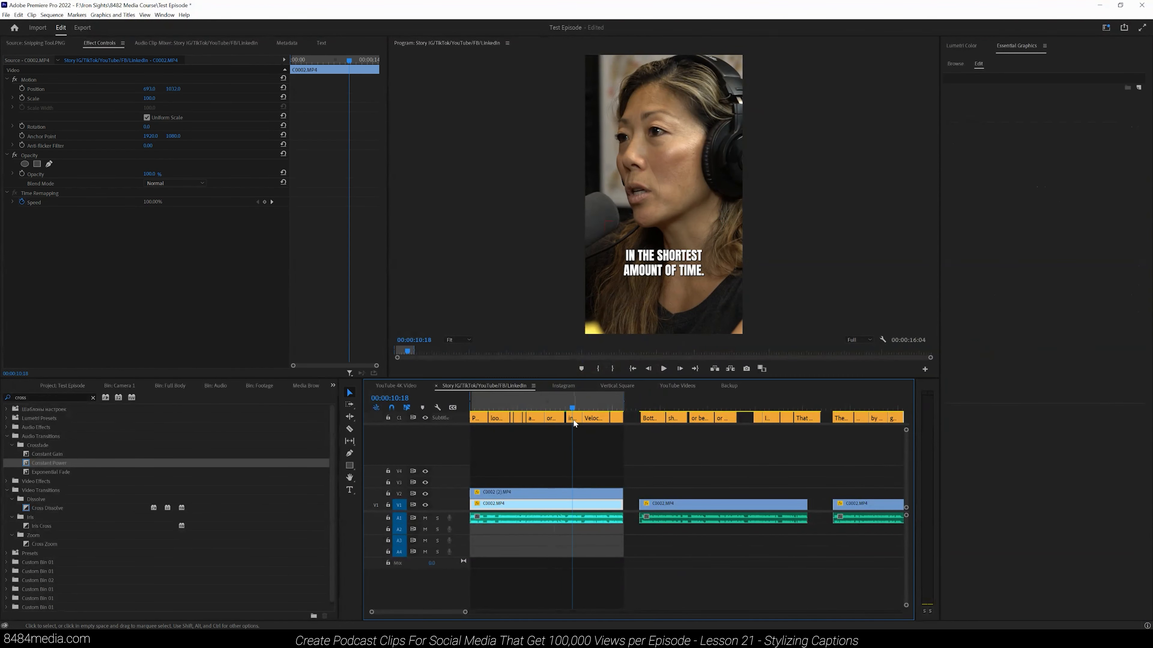
click(573, 419)
double_click(682, 257)
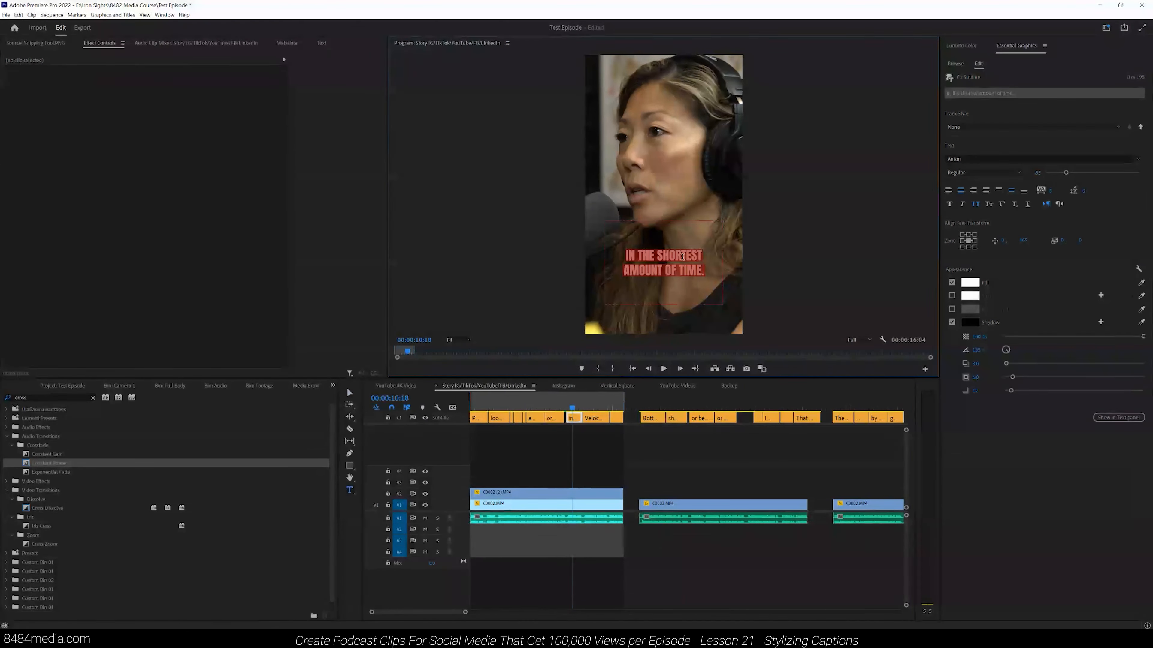
drag(678, 272, 700, 272)
click(979, 286)
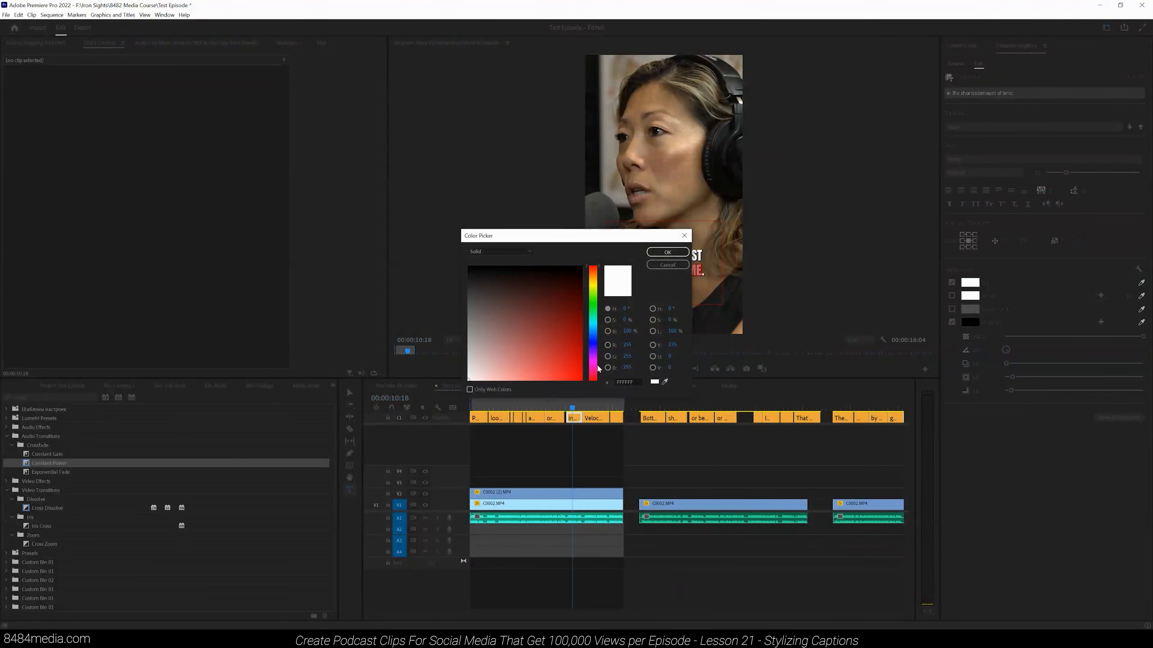
drag(638, 382, 590, 386)
text(FFFF00)
key(Return)
Step: Set the fill of the word VELOCITY in the caption VELOCITY IS ADDING SPEED WITH to yellow FEFF00
click(594, 403)
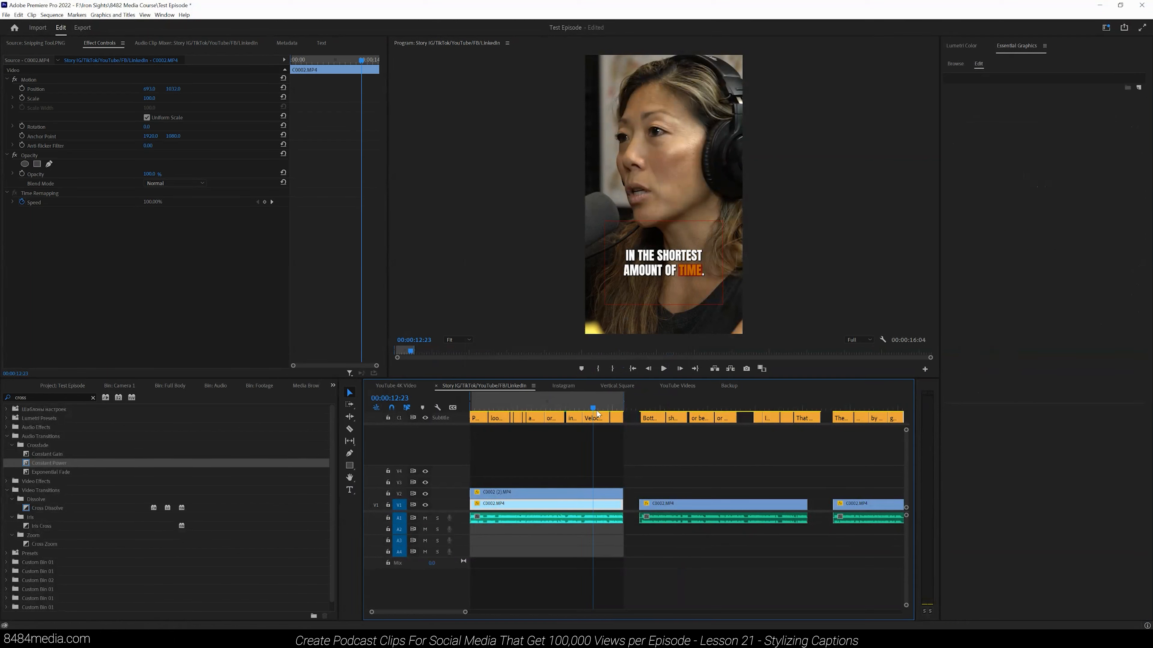
double_click(665, 259)
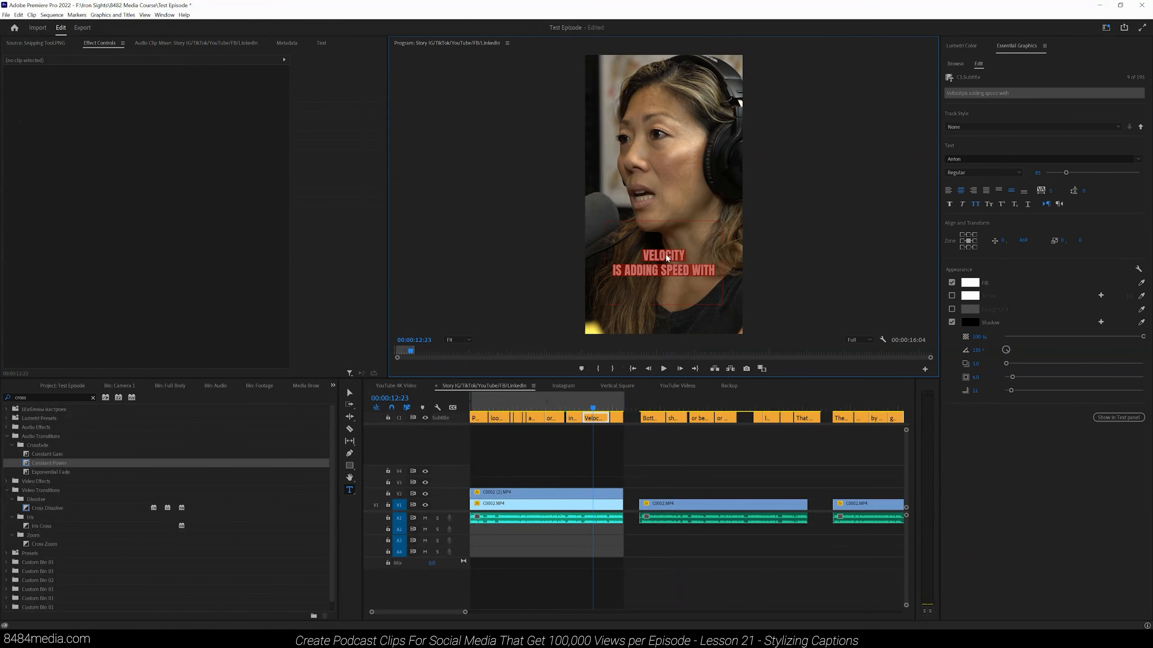
click(646, 257)
mouse_move(646, 257)
mouse_down()
mouse_move(684, 257)
mouse_move(642, 257)
mouse_up()
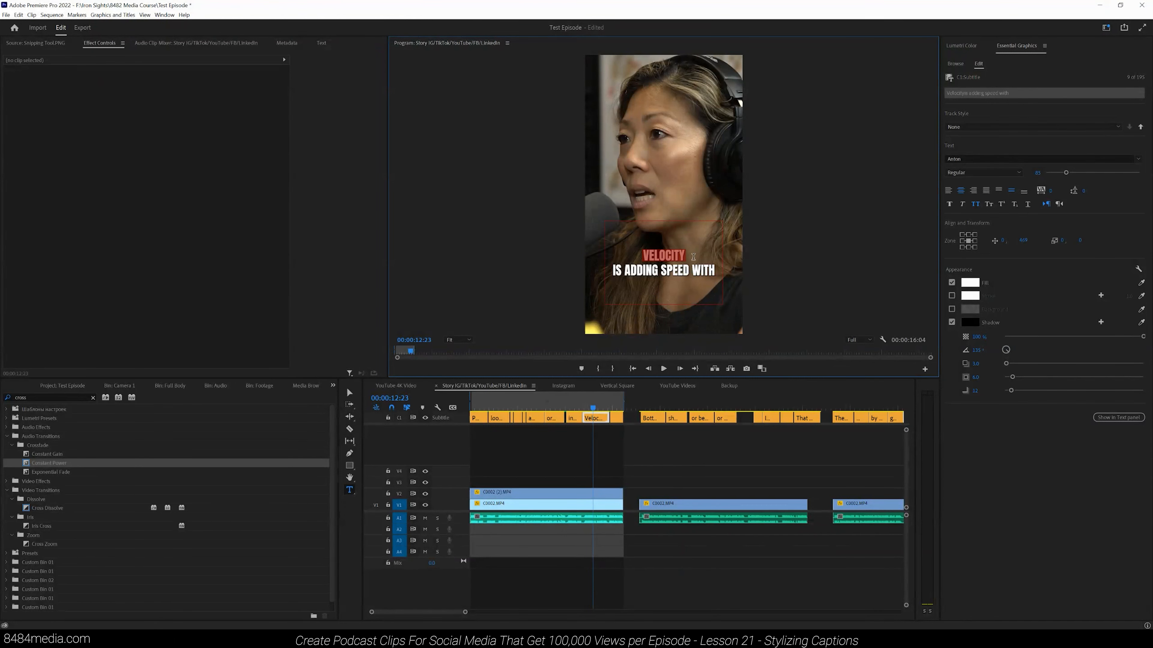
click(969, 282)
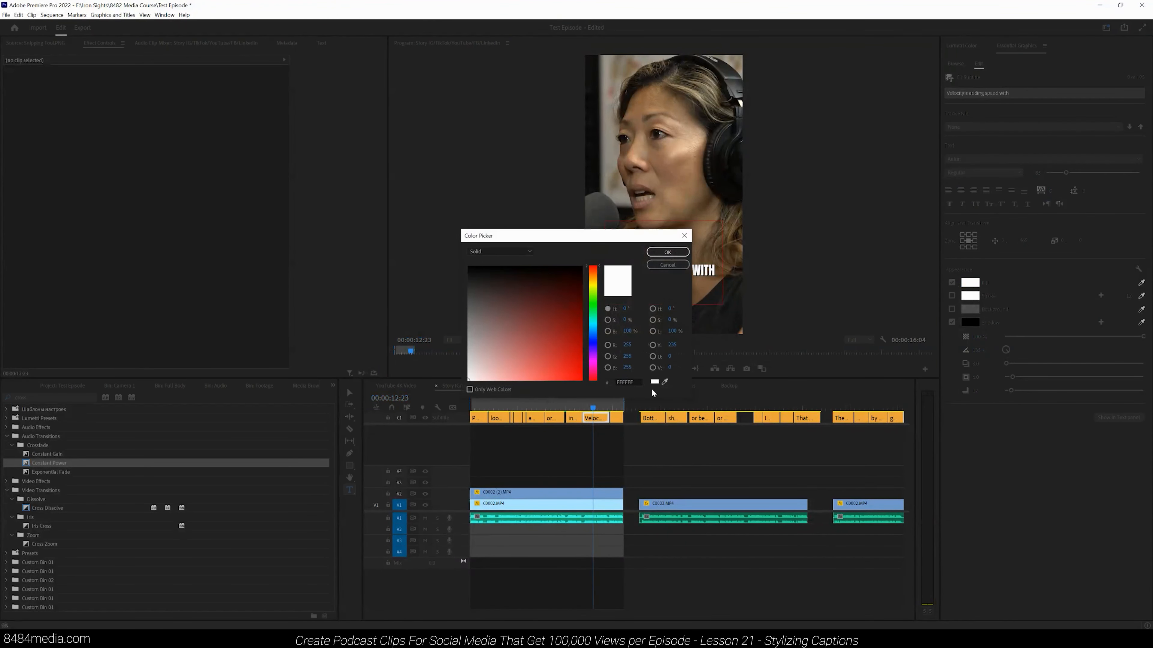
double_click(626, 383)
text(FFFF00)
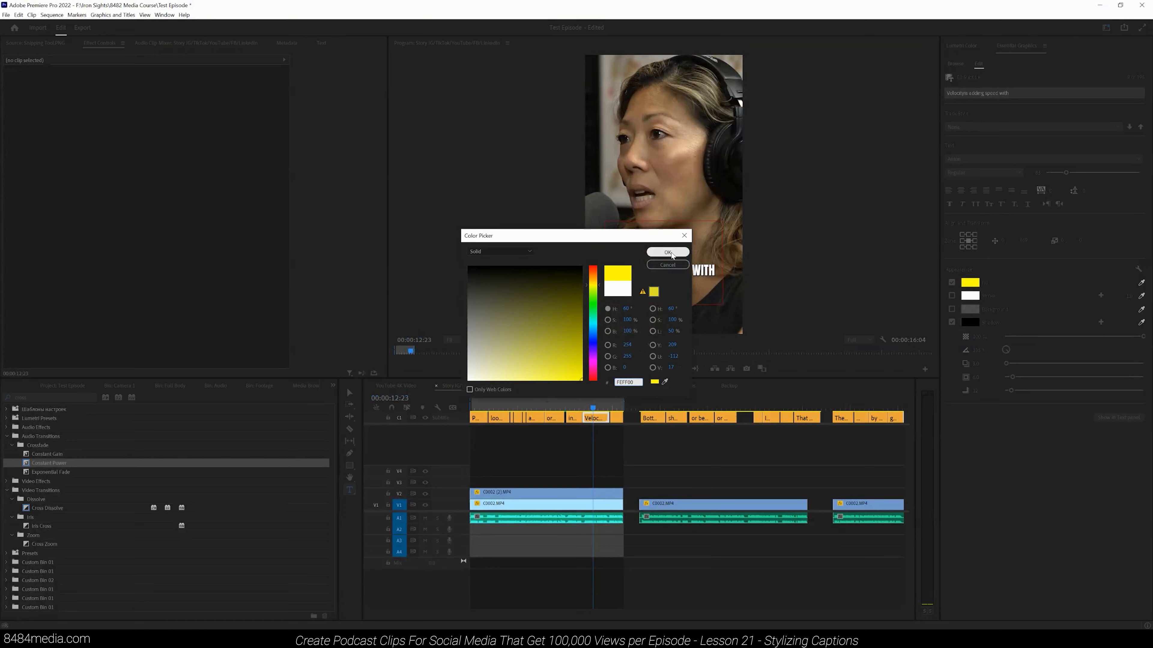
click(667, 252)
Step: Give the word SPEED in the same caption the yellow fill FEFF00
drag(660, 271, 687, 272)
click(970, 282)
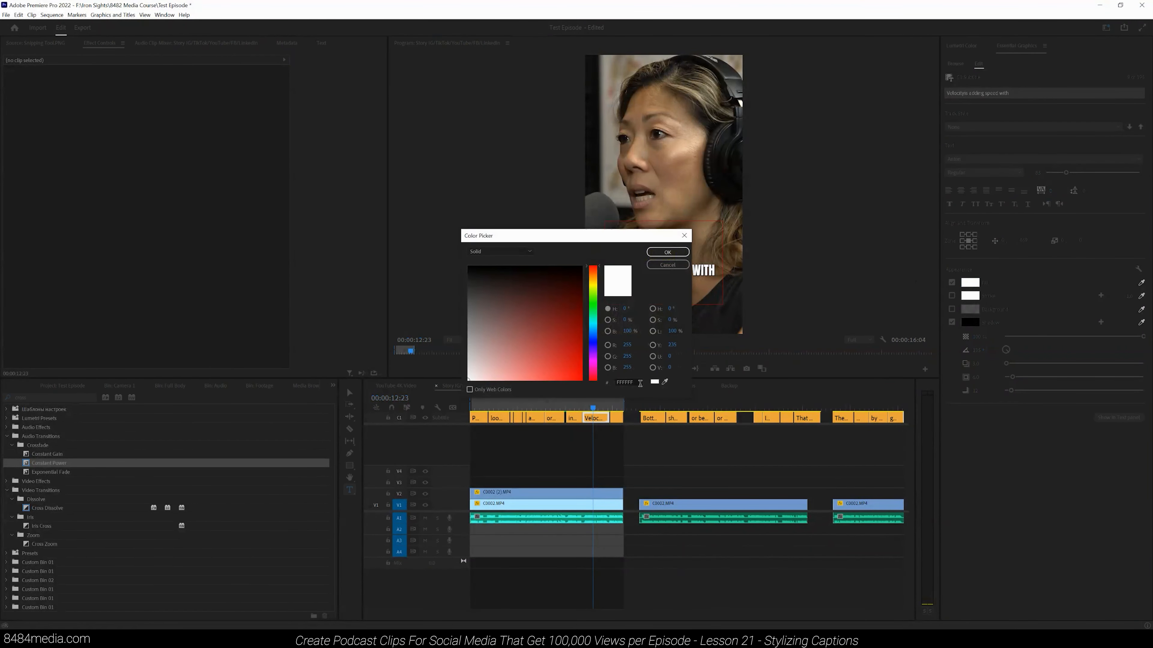
text(FFFF00)
click(667, 252)
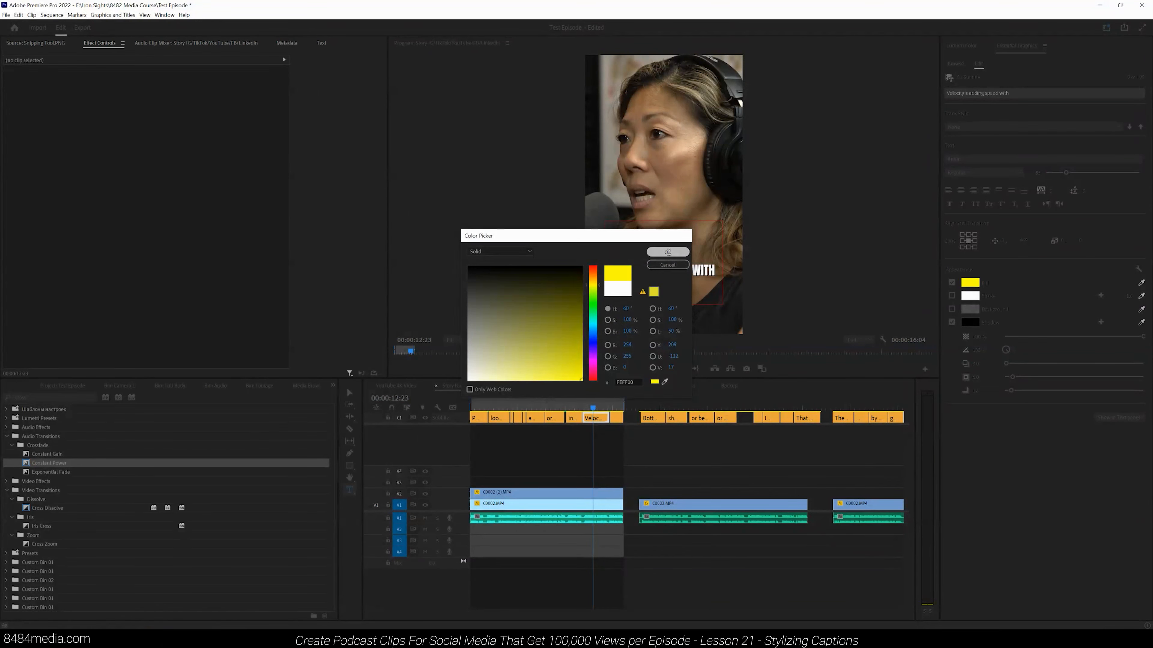
Step: Apply the yellow fill FEFF00 to the word IS at the start of the caption's second line
drag(622, 271, 611, 271)
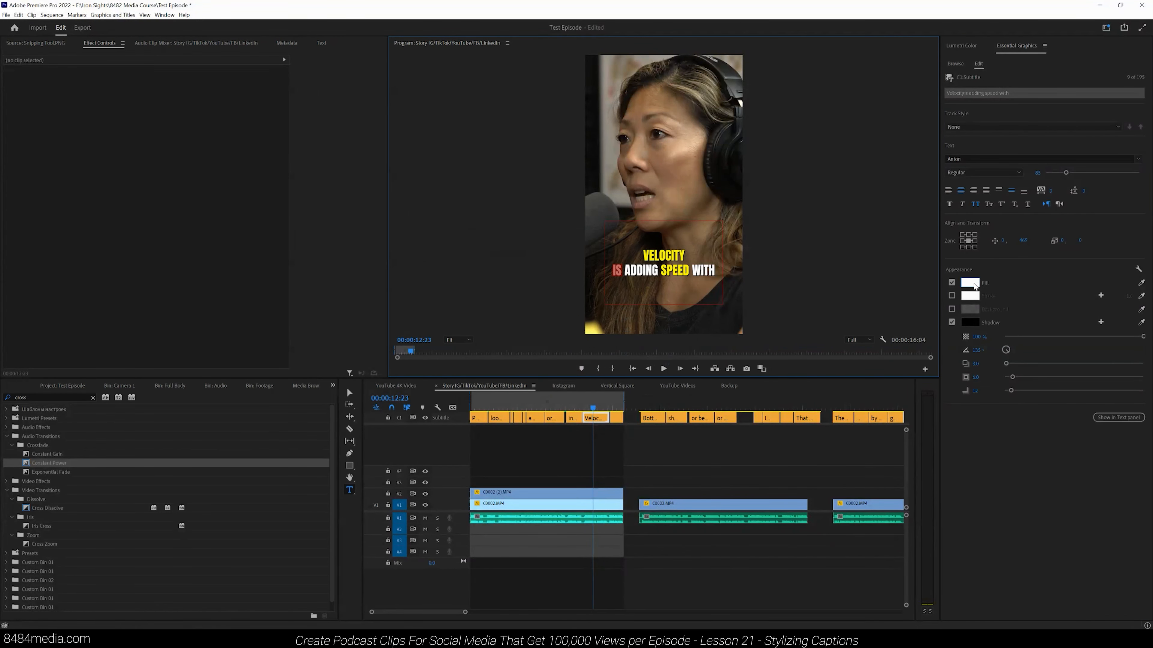
click(970, 282)
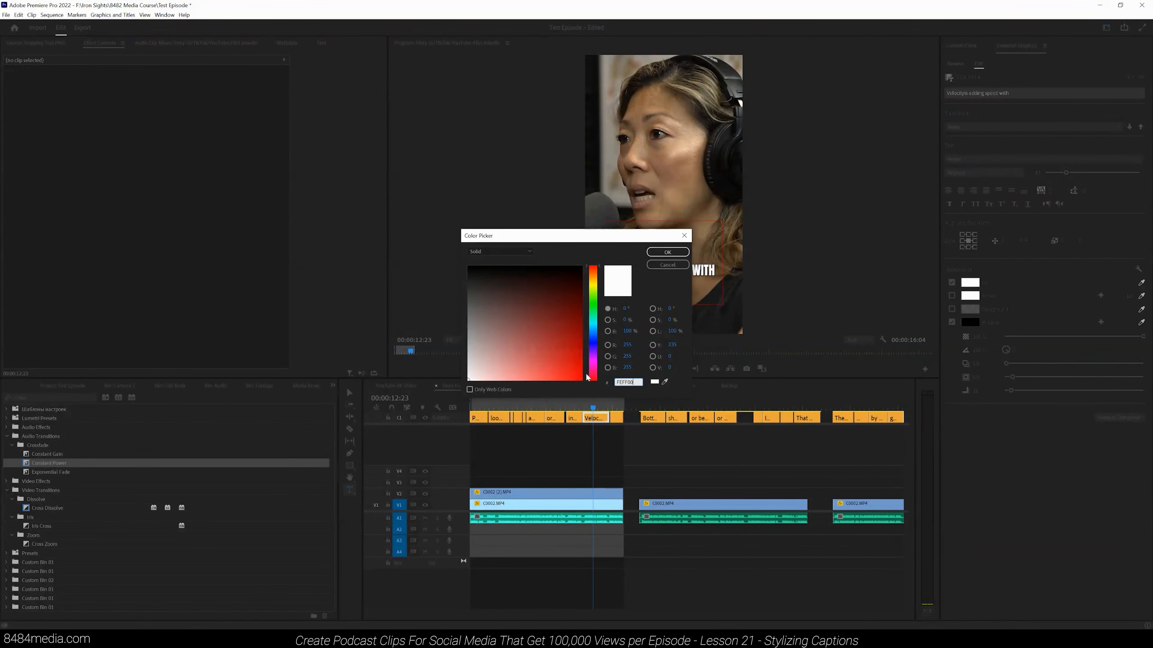
text(FEFF00)
click(666, 254)
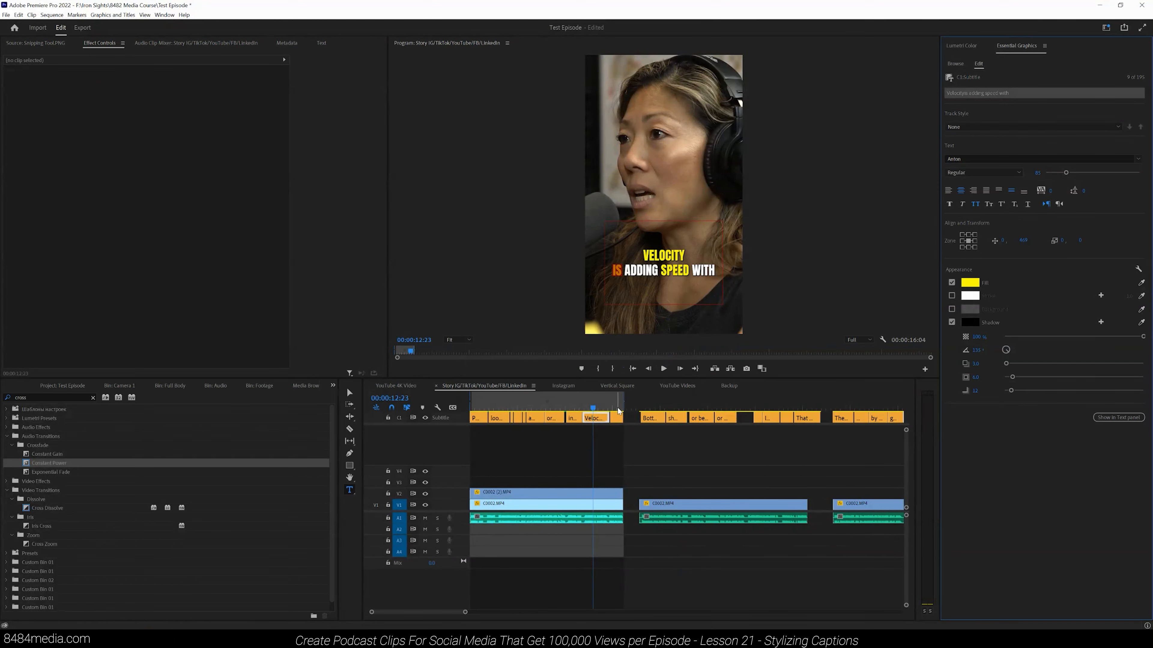
Step: Set the fill of DIRECTIONAL COMPONENT in the caption A DIRECTIONAL COMPONENT to yellow FEFF00
click(617, 417)
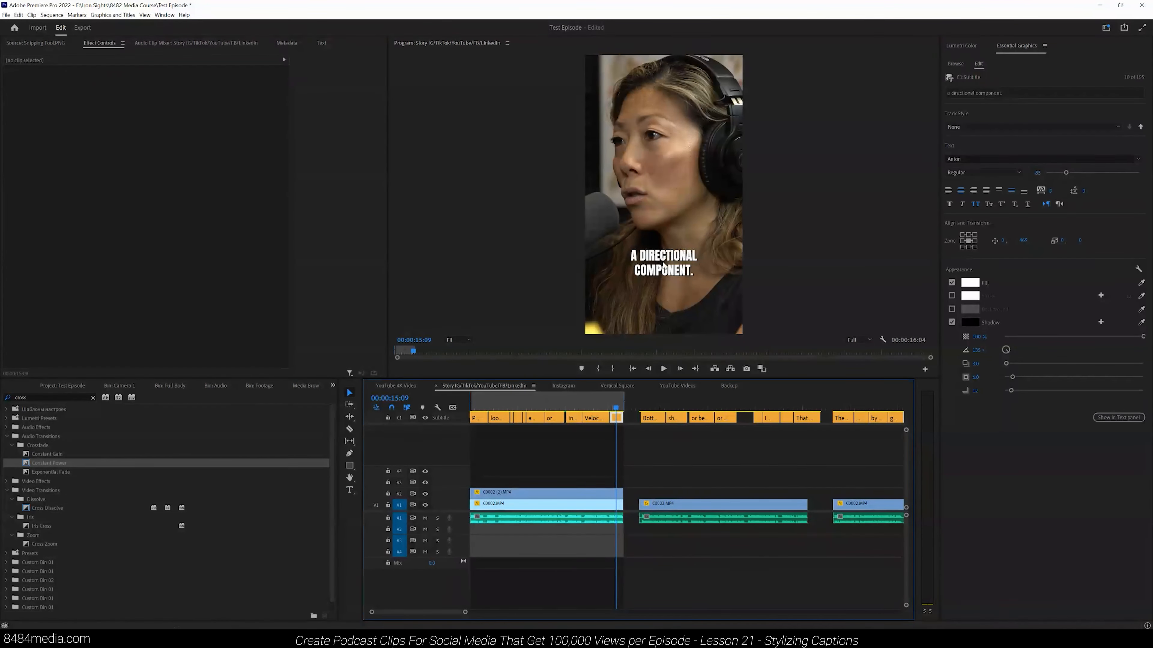
double_click(664, 260)
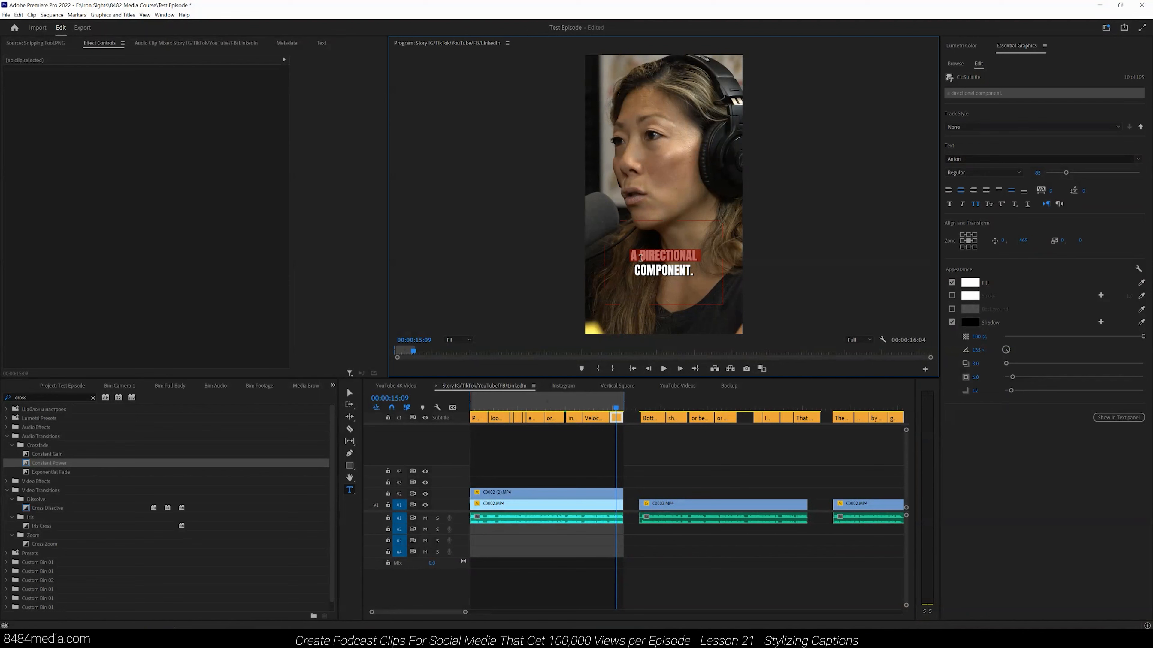
drag(640, 256, 684, 258)
drag(639, 257, 689, 271)
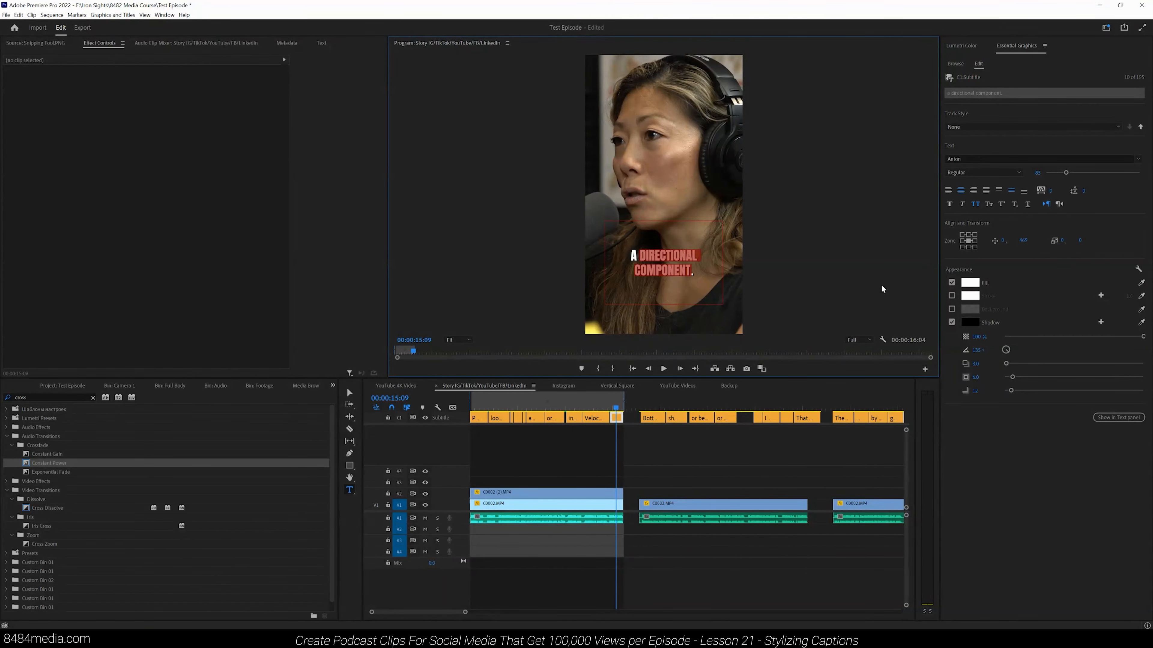
click(970, 283)
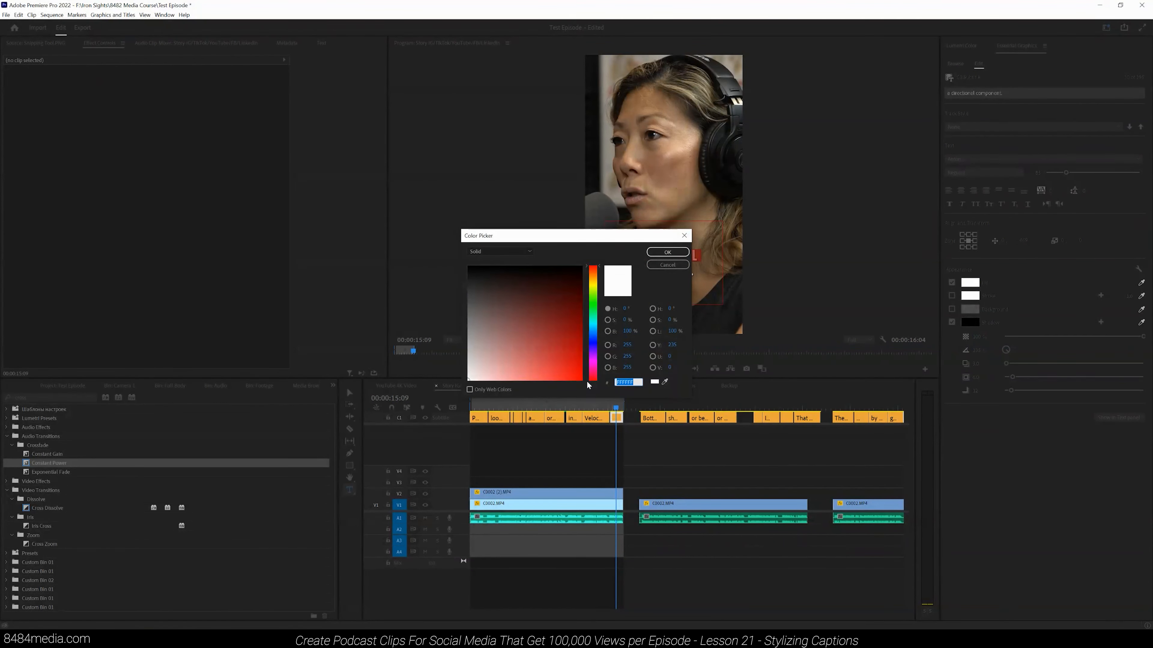
text(FFFF00)
click(667, 252)
click(579, 461)
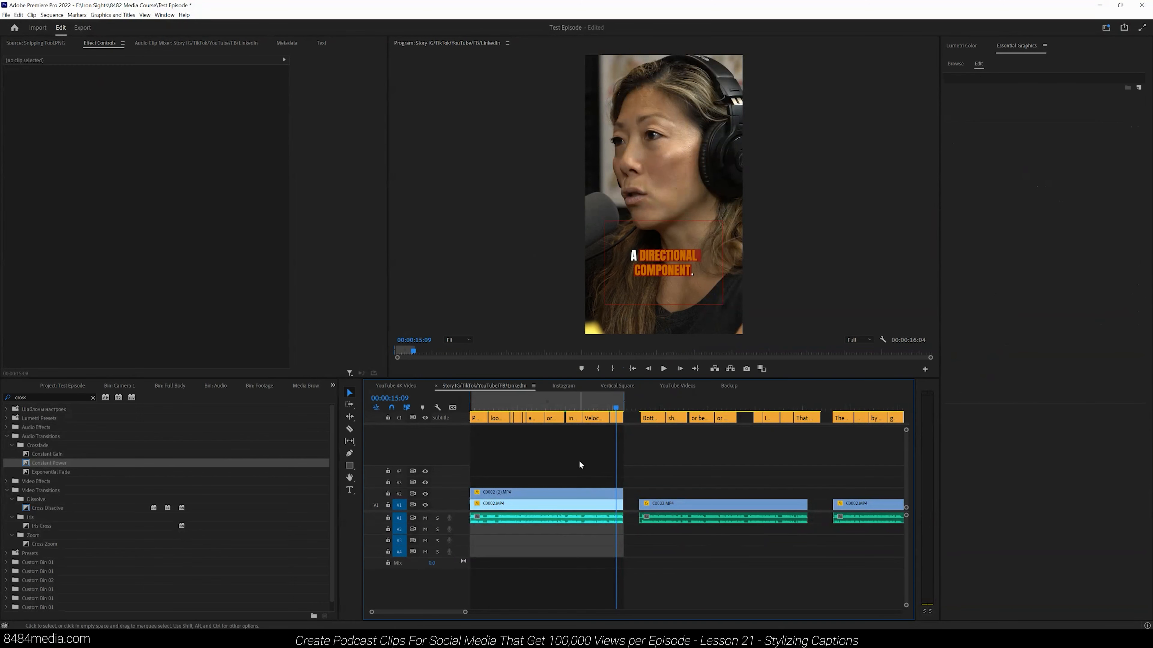
Step: Render the section between the in and out points and play the clip back from its start
click(479, 404)
click(52, 15)
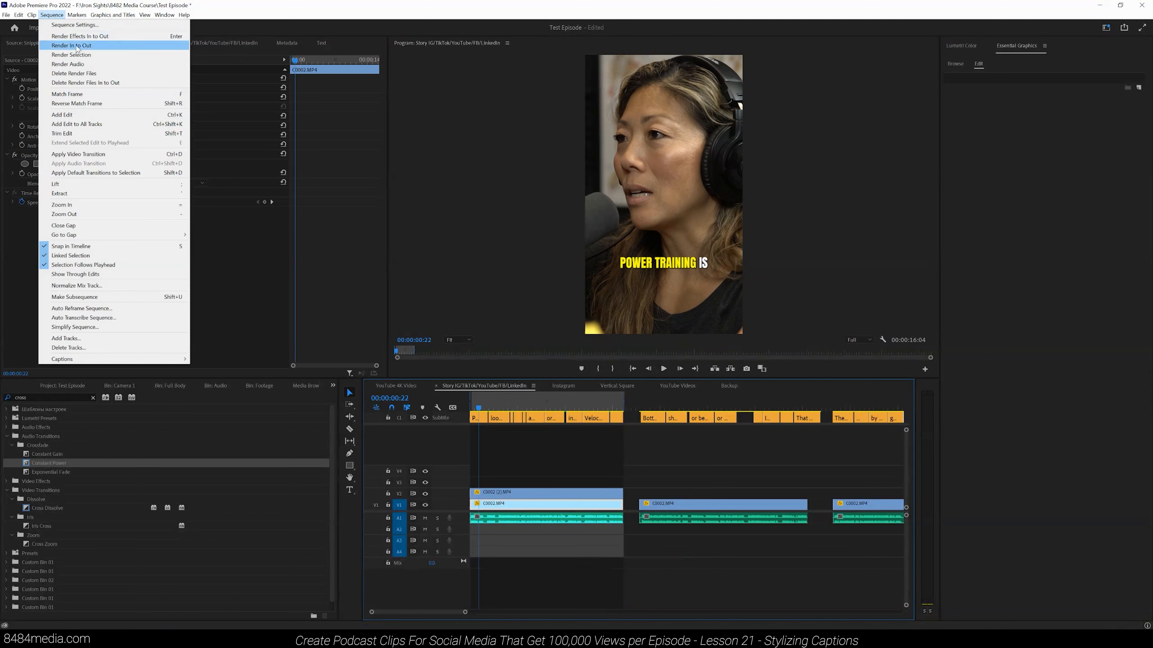
click(77, 45)
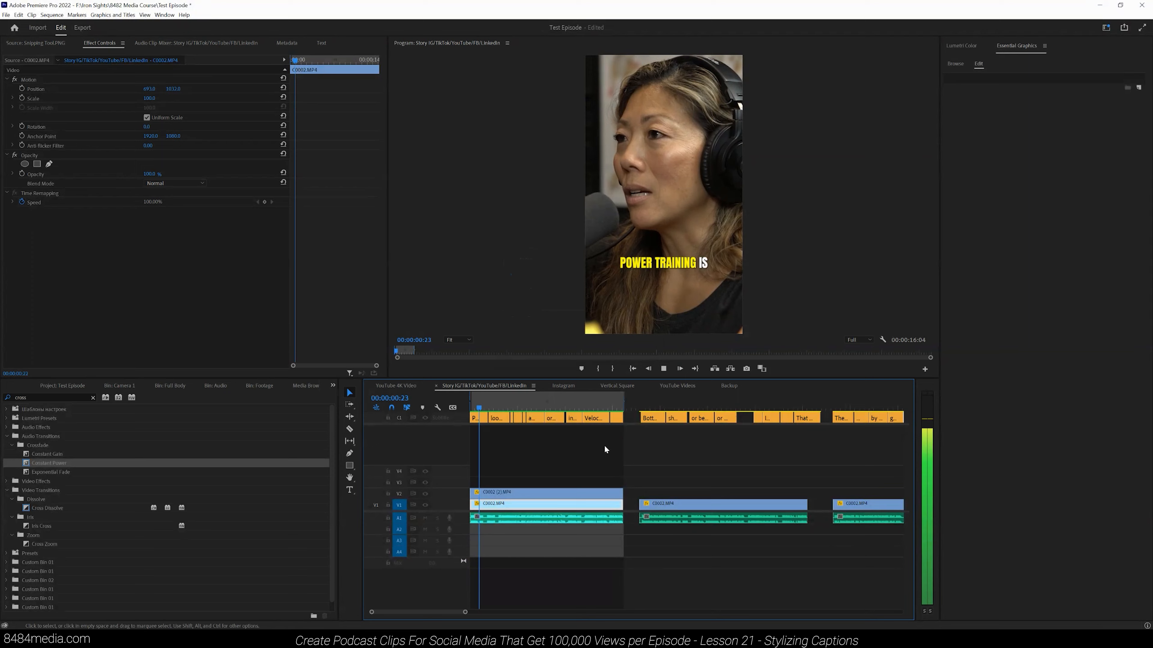
key(space)
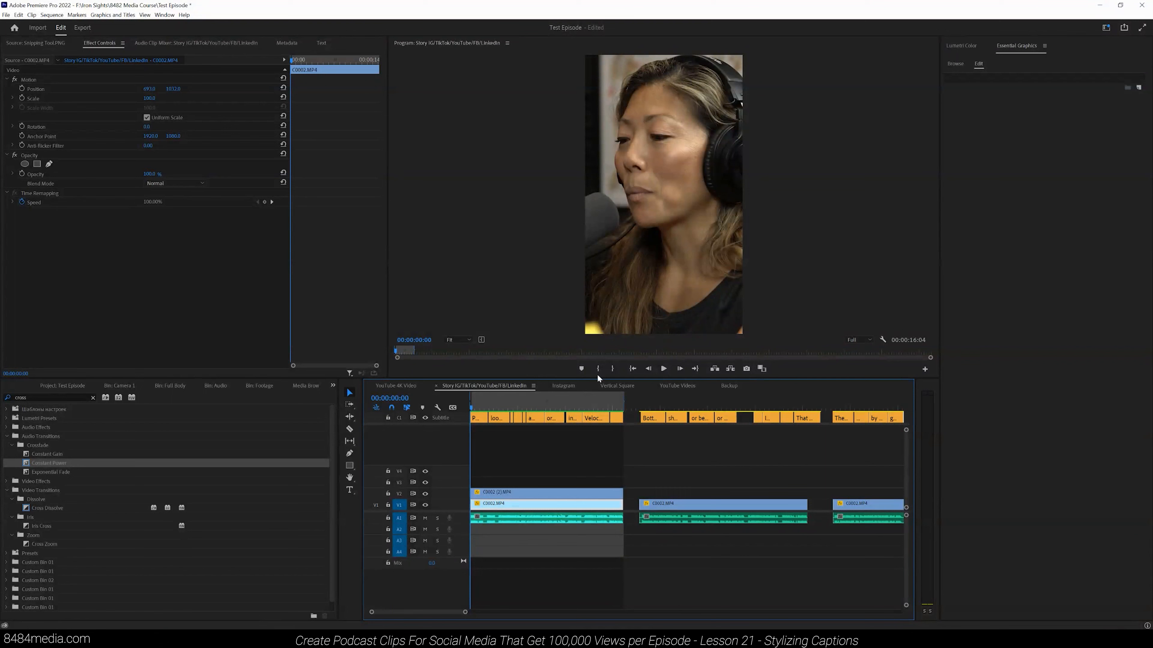
click(662, 366)
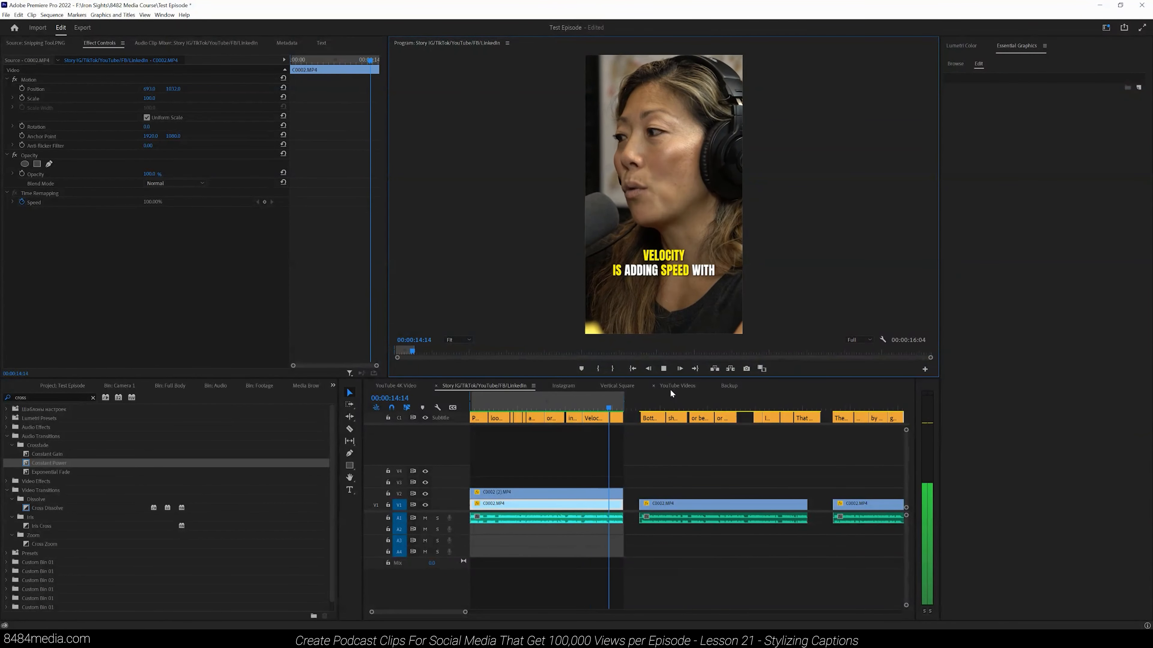
Step: Compare the text settings of the styled captions in the first clip with the unstyled caption of the second clip
click(553, 407)
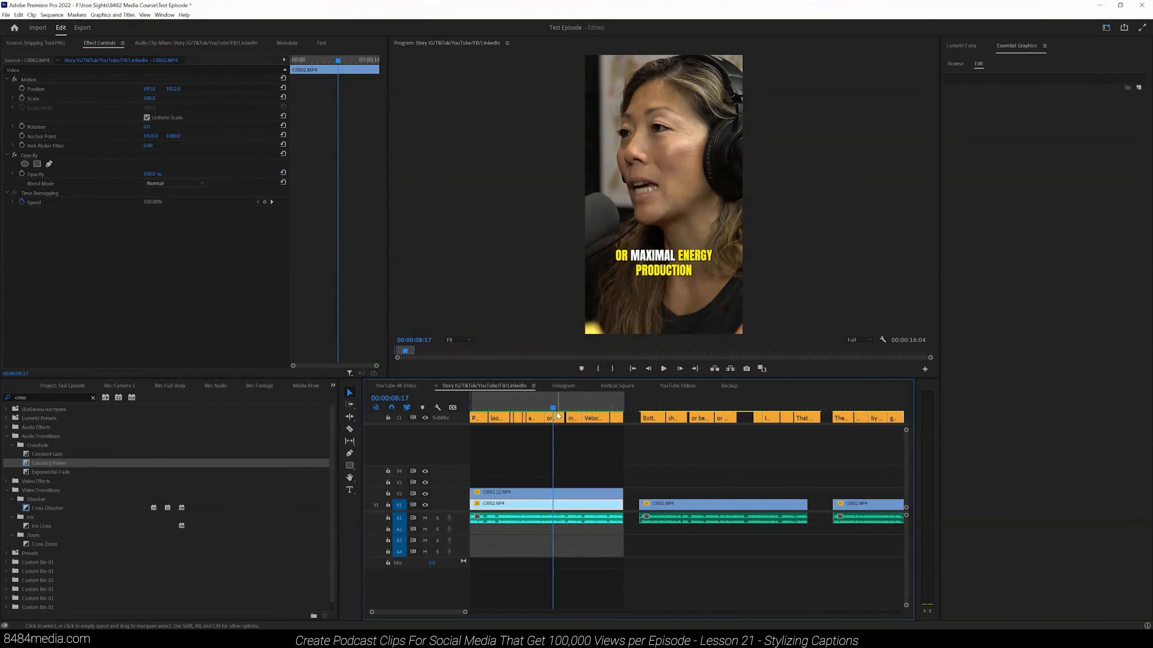
click(556, 420)
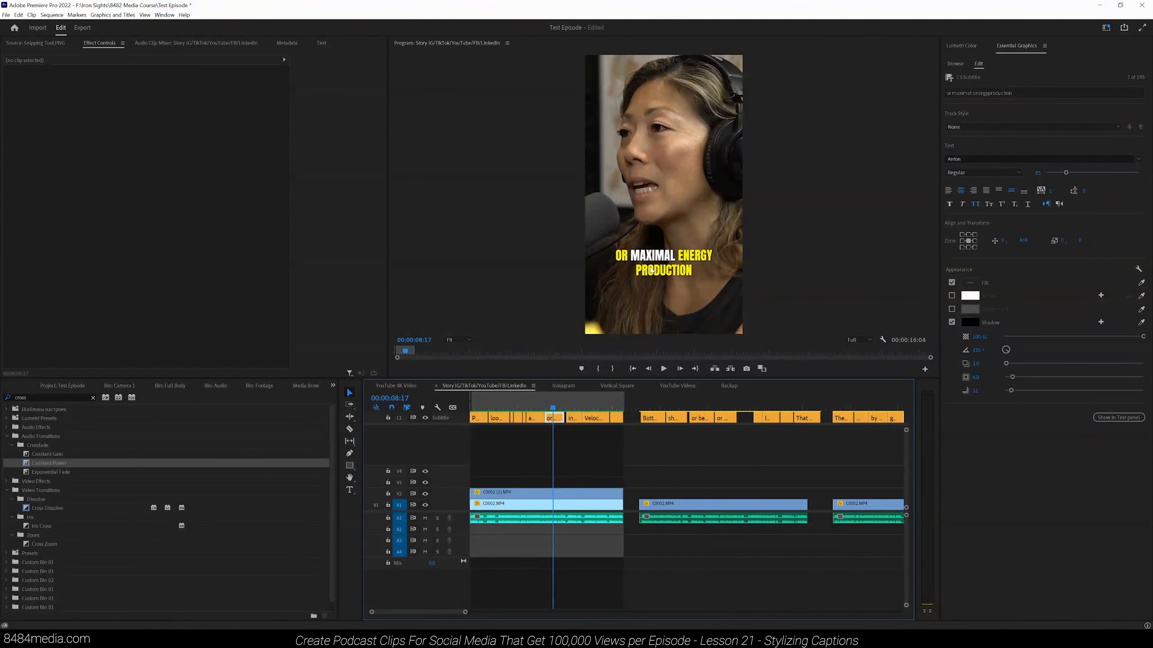
click(658, 408)
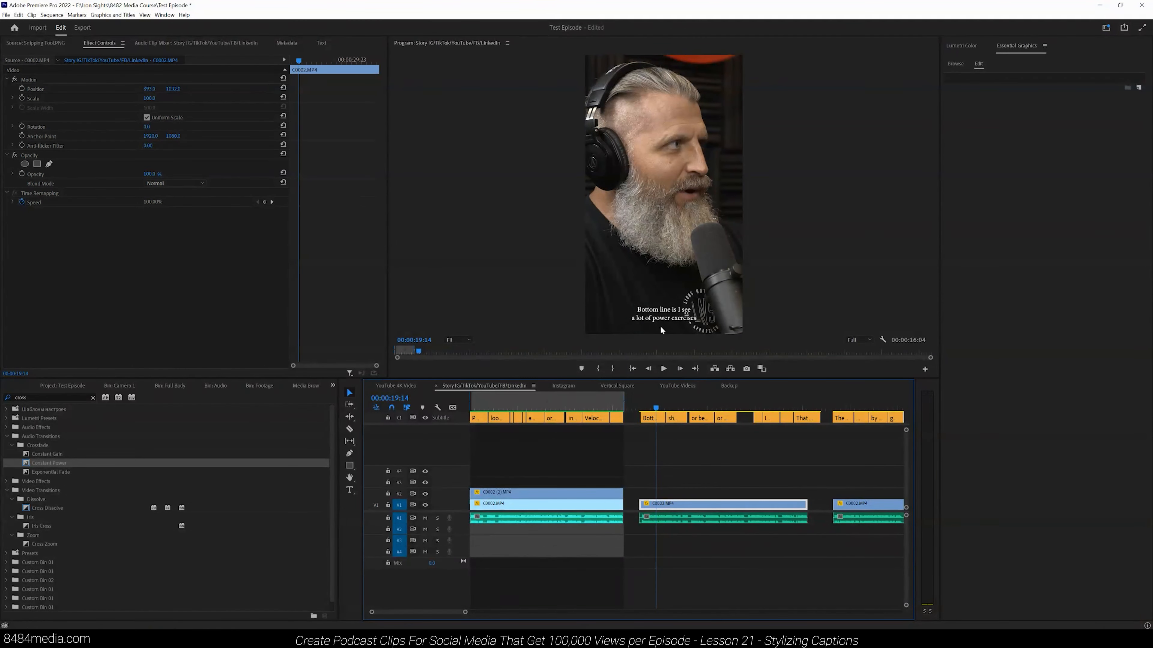
click(596, 408)
click(597, 419)
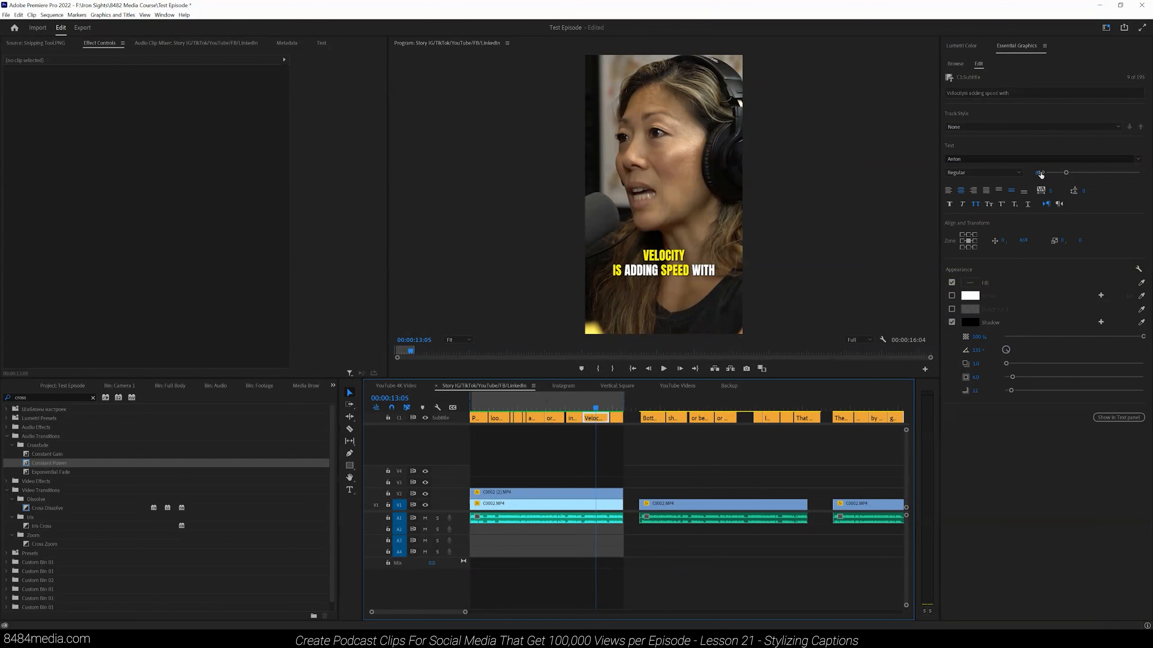
Step: Select all captions after the first clip and set their font to Anton at size 85
click(658, 402)
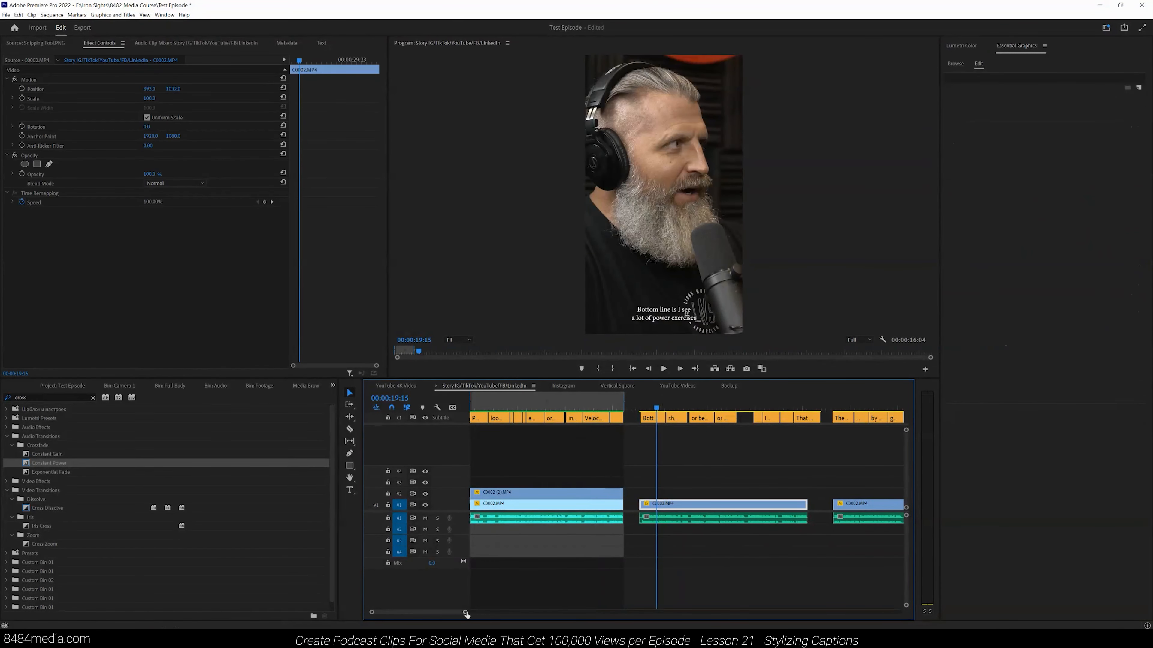
key(minus)
key(minus)
key(minus)
drag(840, 442, 486, 400)
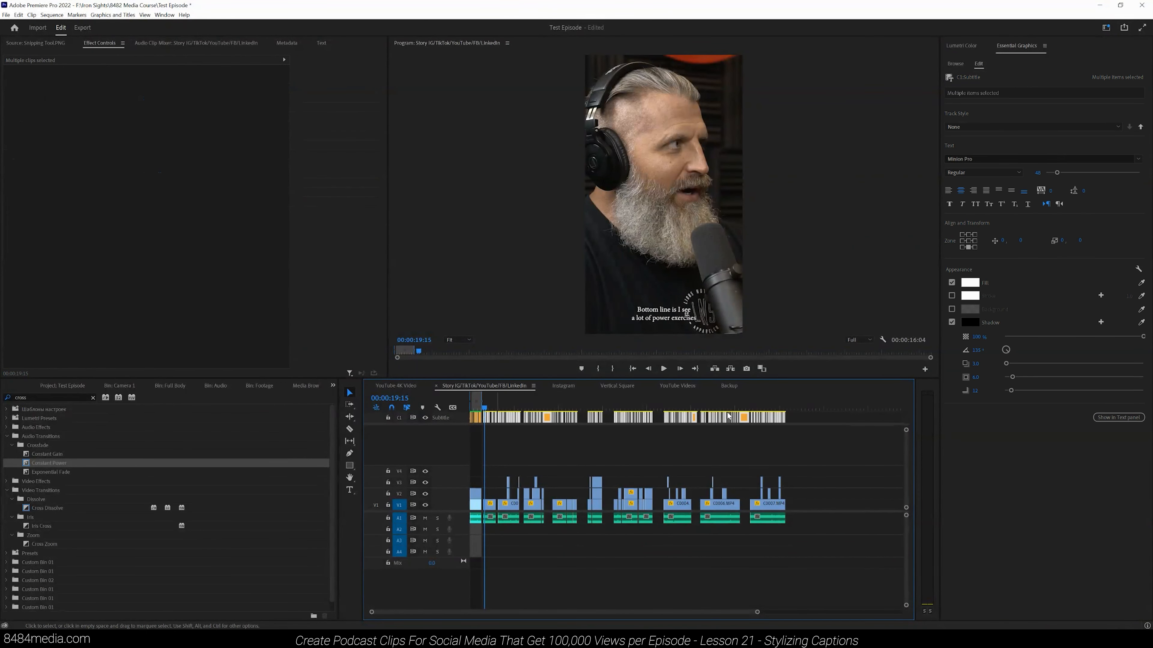
click(992, 160)
text(anton)
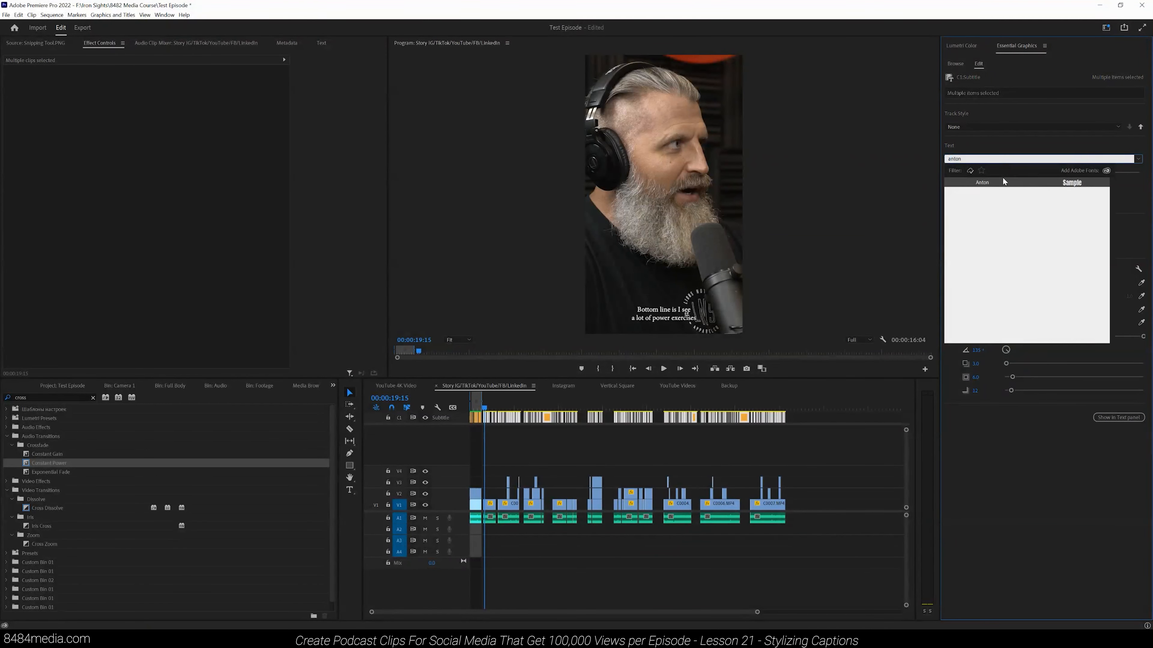
click(1003, 179)
click(1035, 171)
text(8)
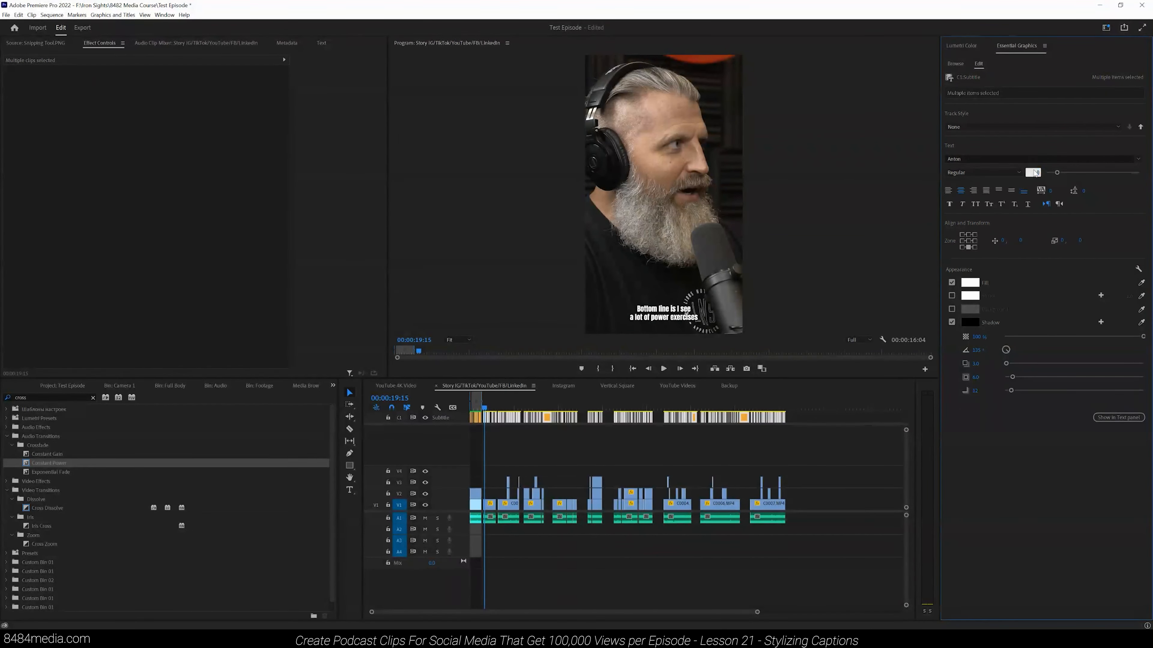
text(5)
key(Return)
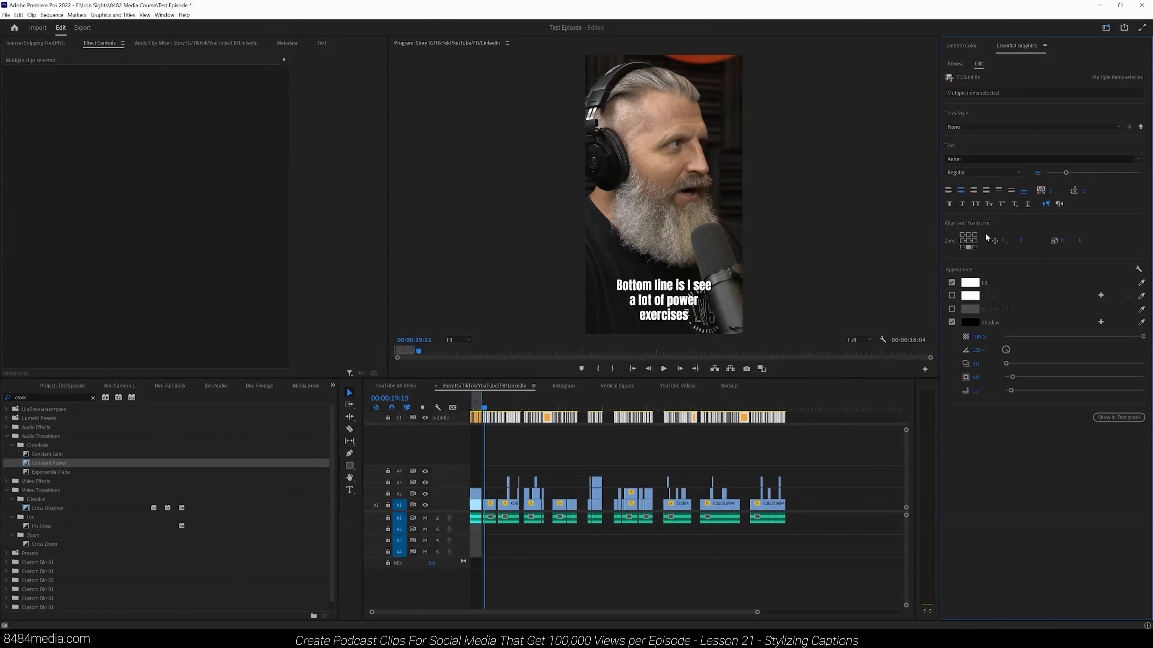
Step: Place the selected captions in the centre zone of the frame and switch them to all caps
click(968, 241)
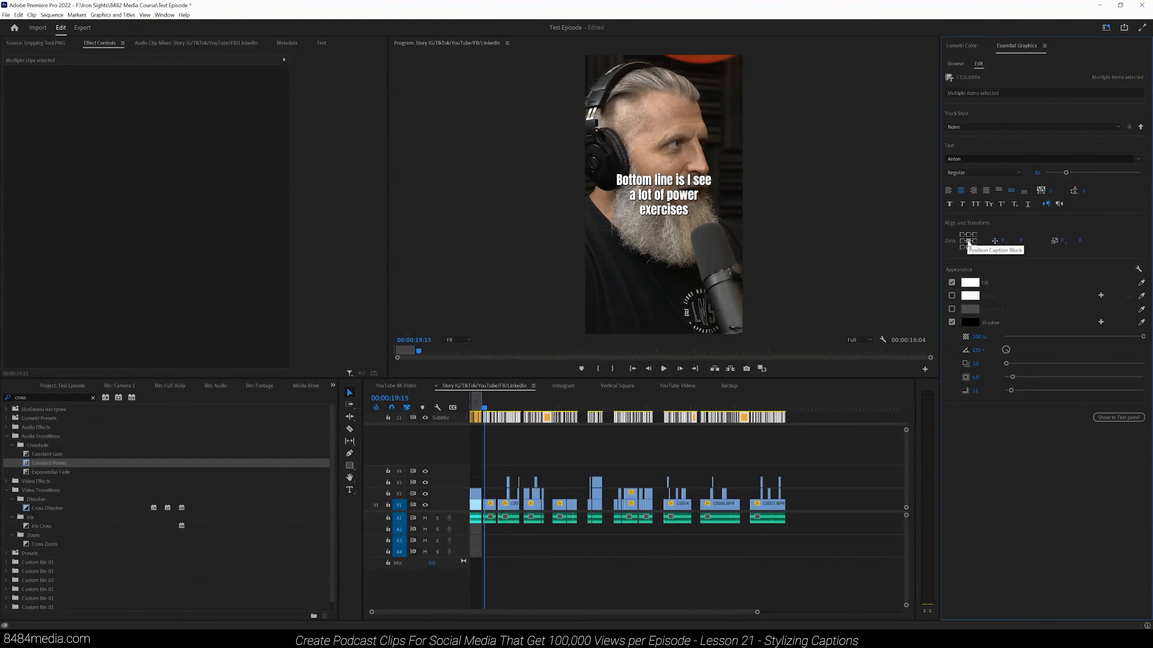
click(978, 203)
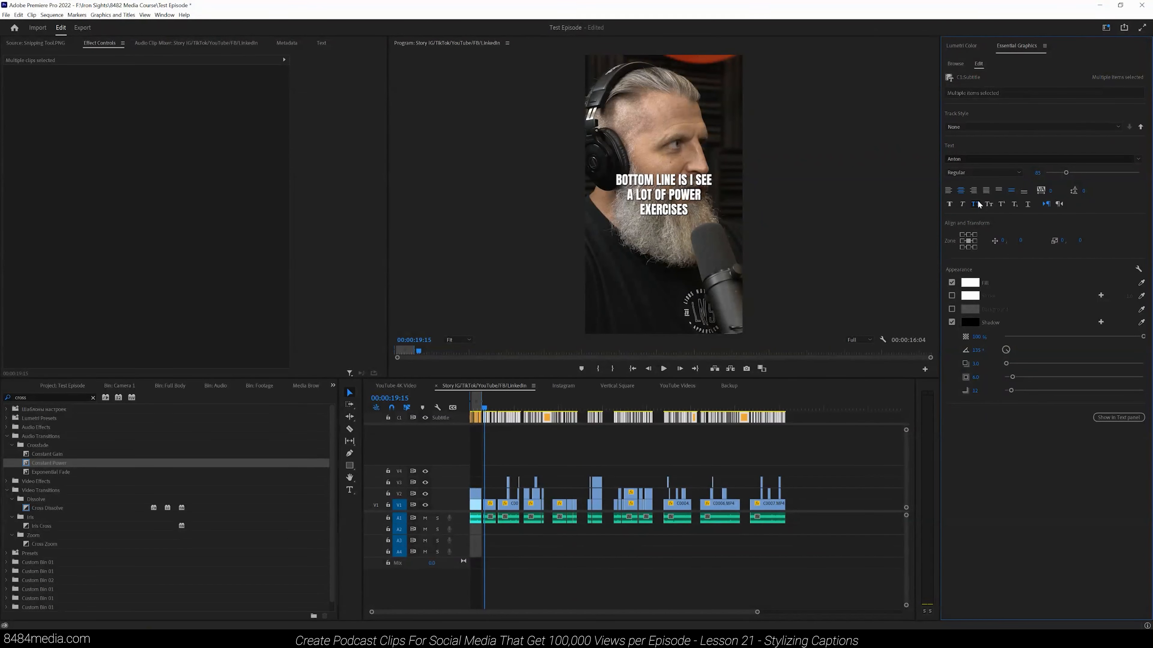
Step: Set the vertical position of all captions after the first clip to 469, matching the styled captions
drag(757, 612, 490, 612)
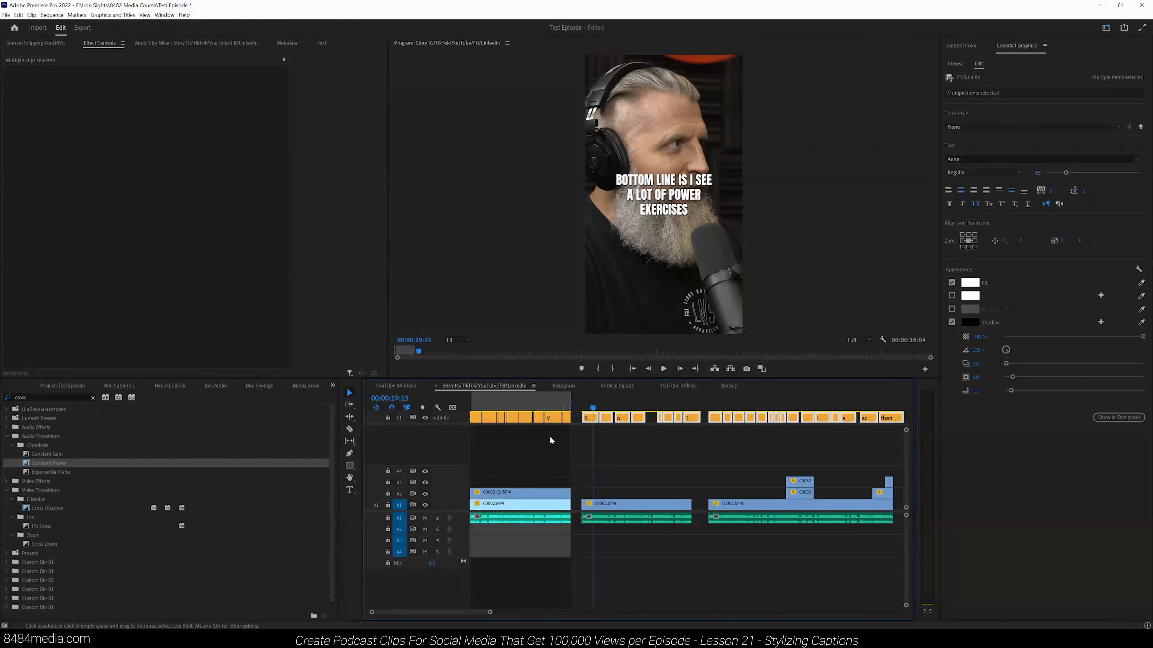
click(551, 418)
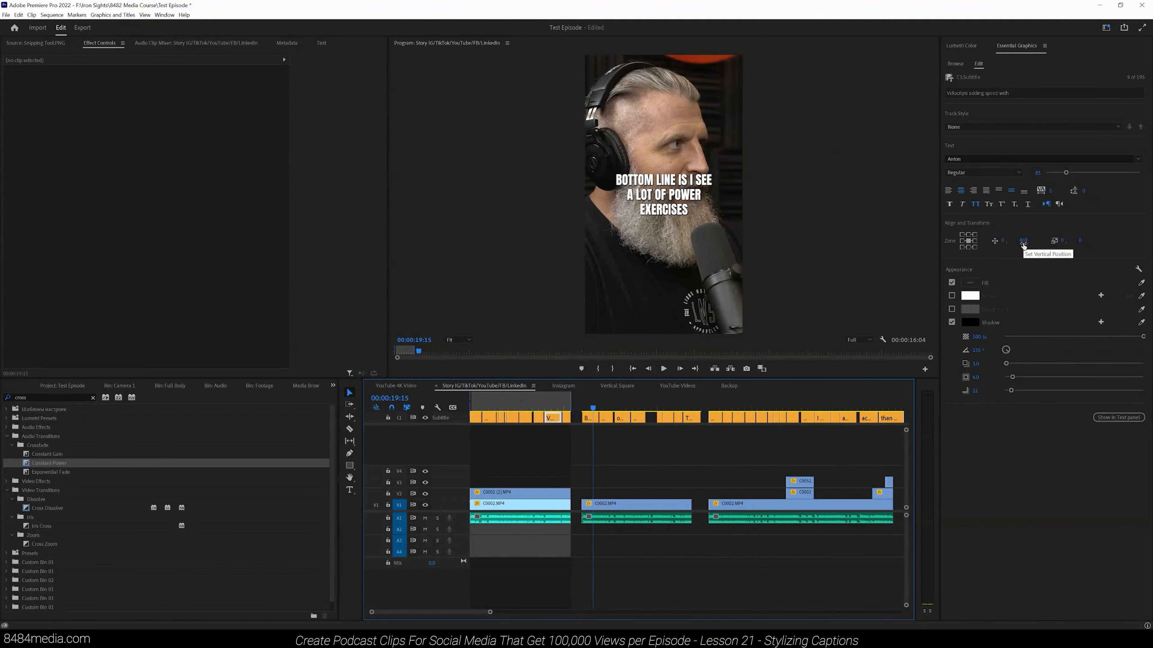
drag(490, 612, 778, 613)
drag(786, 437, 483, 419)
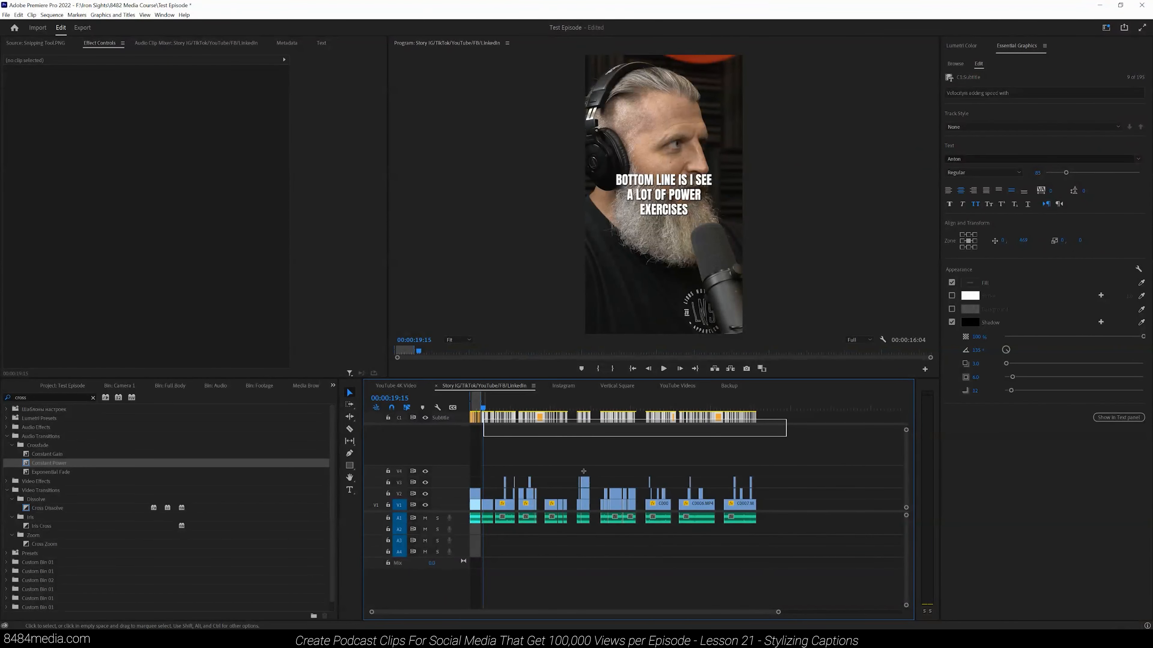
key(=)
key(=)
key(=)
key(=)
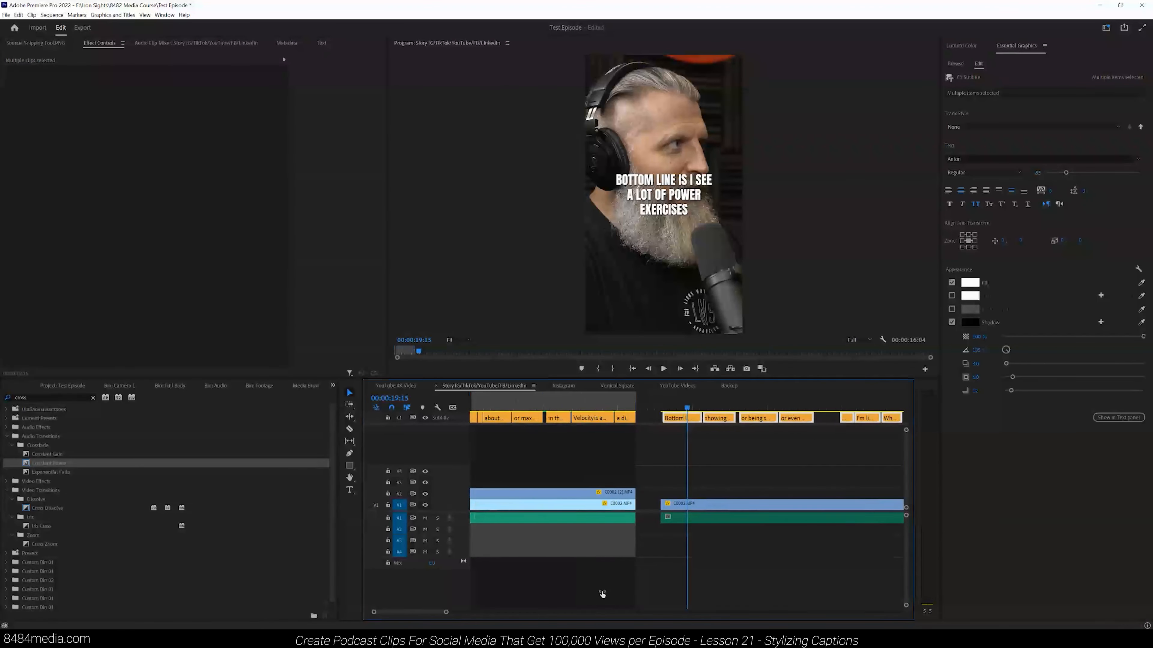
key(minus)
key(minus)
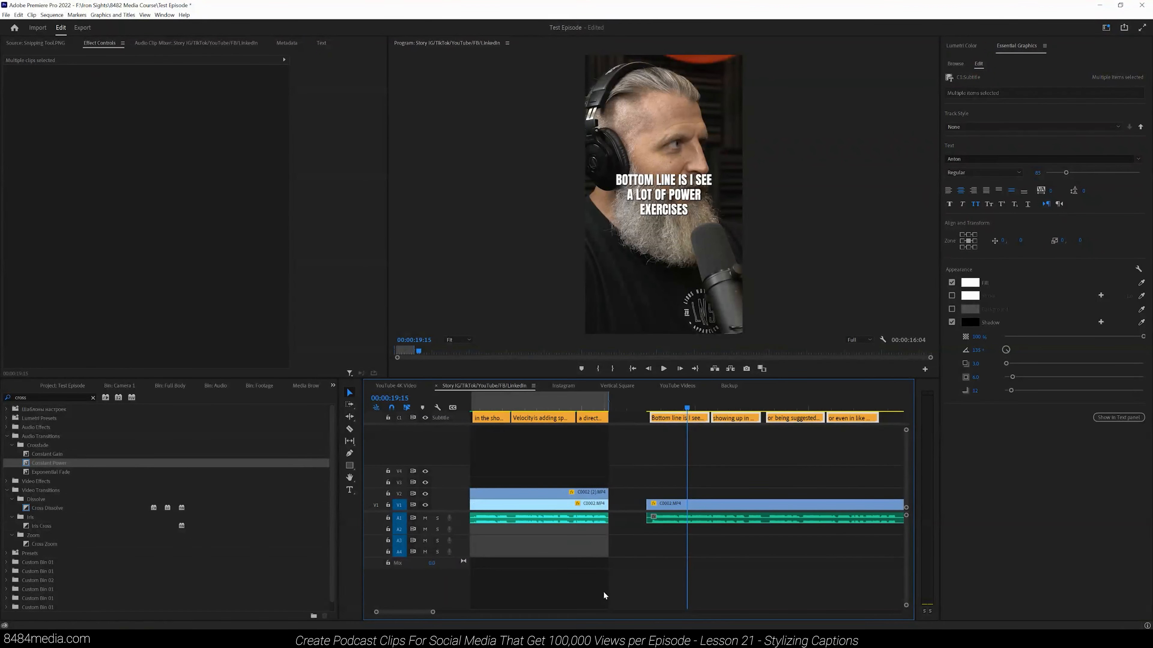
click(1022, 241)
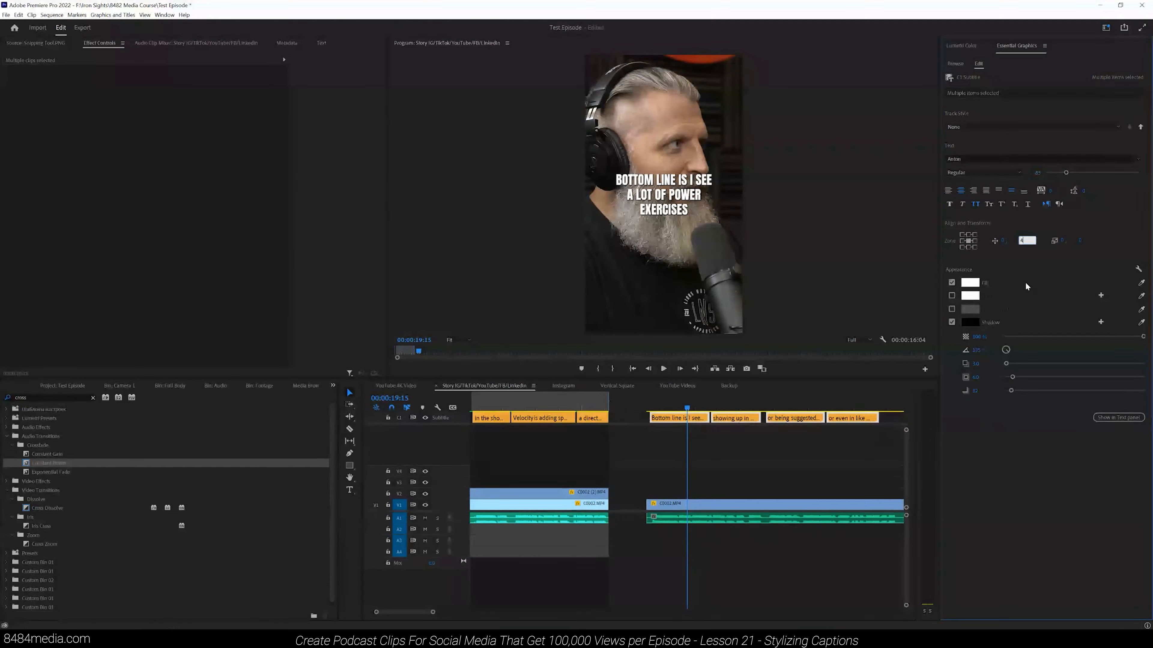
text(9)
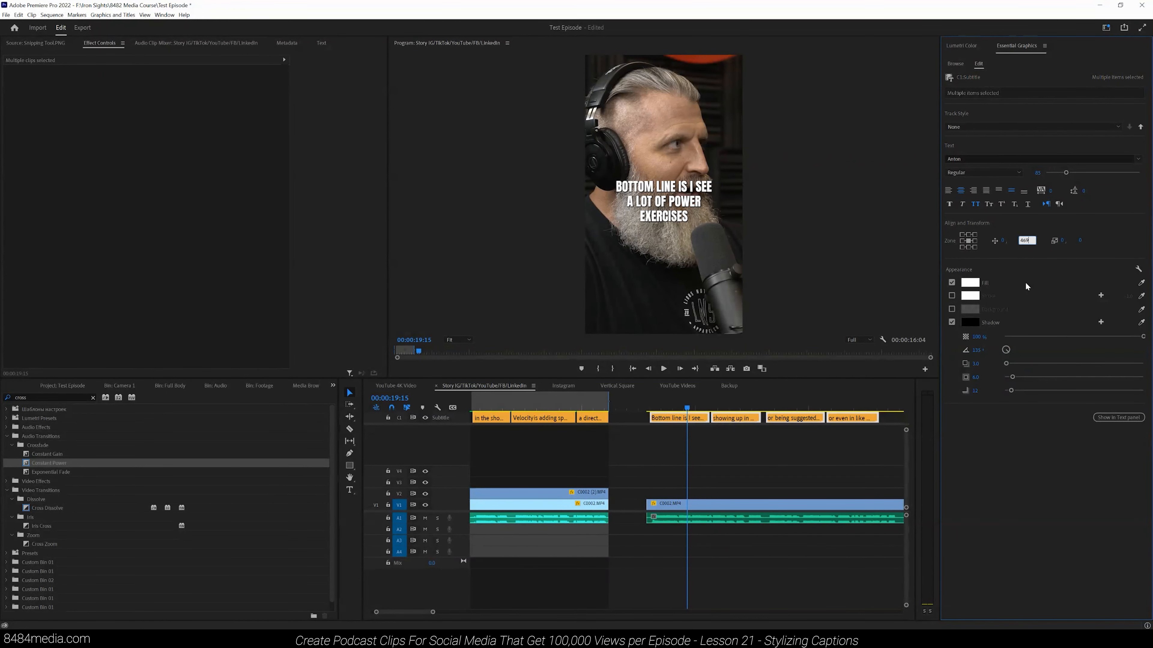
key(Return)
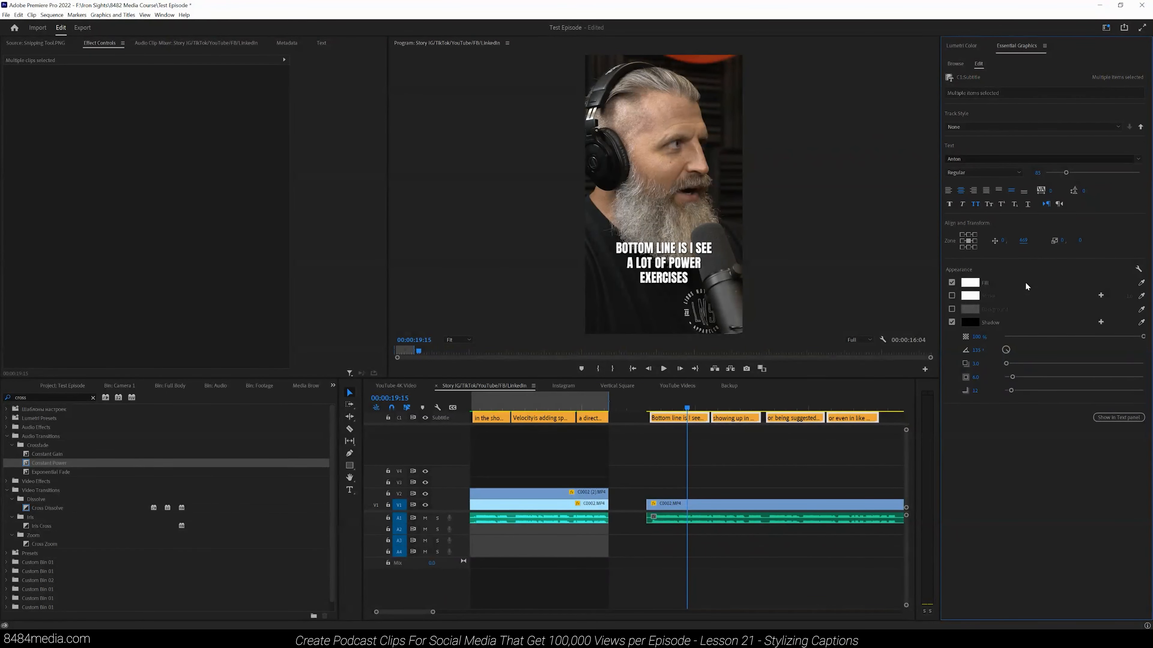
click(733, 445)
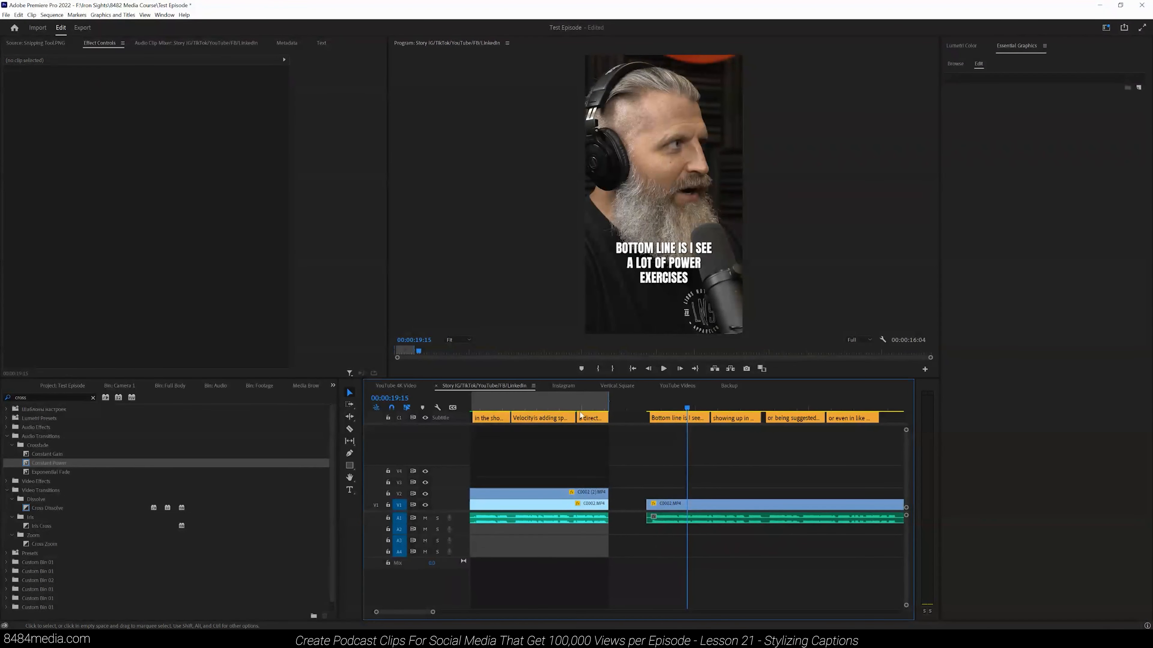
Step: Widen the text boxes of the second clip's first two captions so each fits on two lines like the styled captions
click(560, 407)
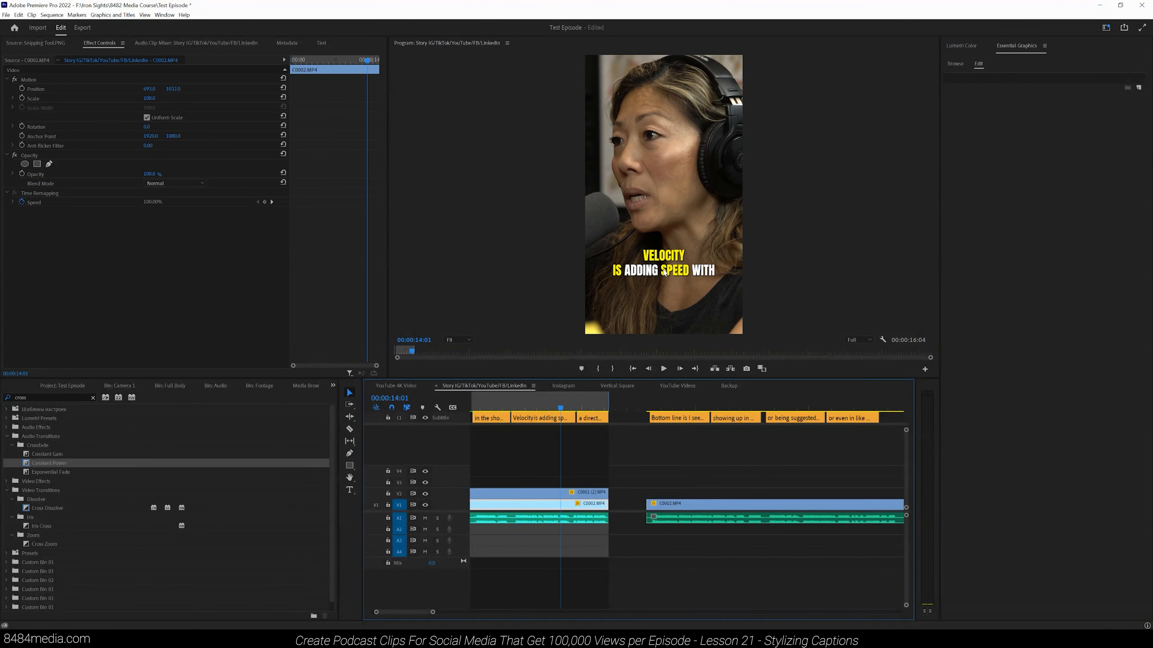
click(685, 418)
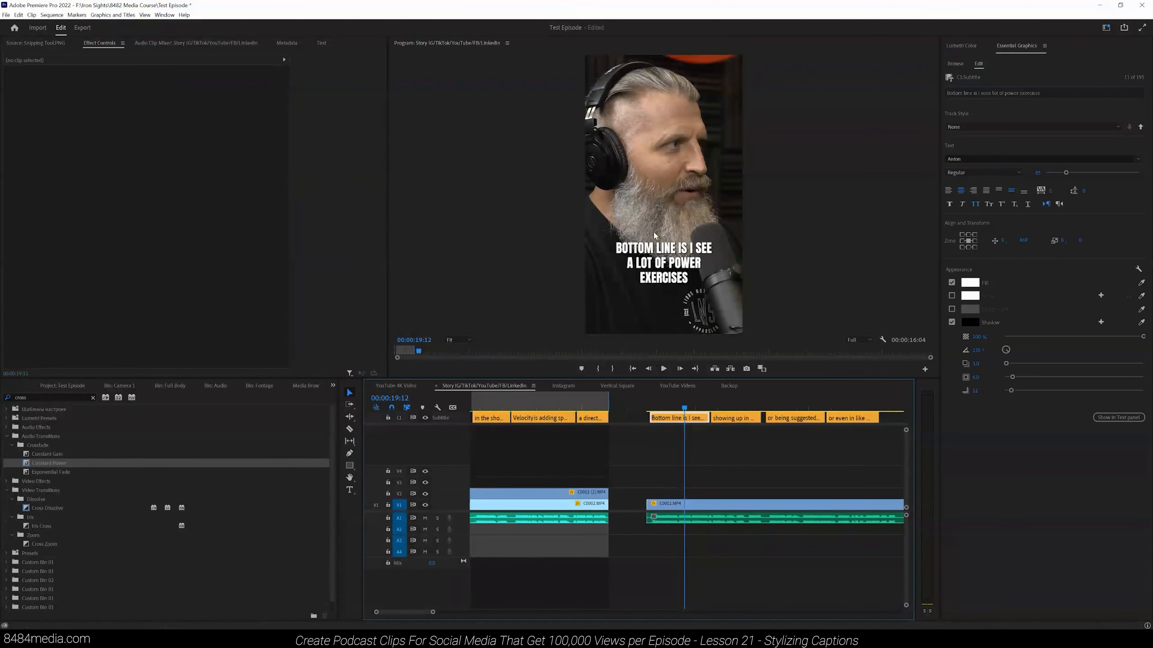
click(667, 267)
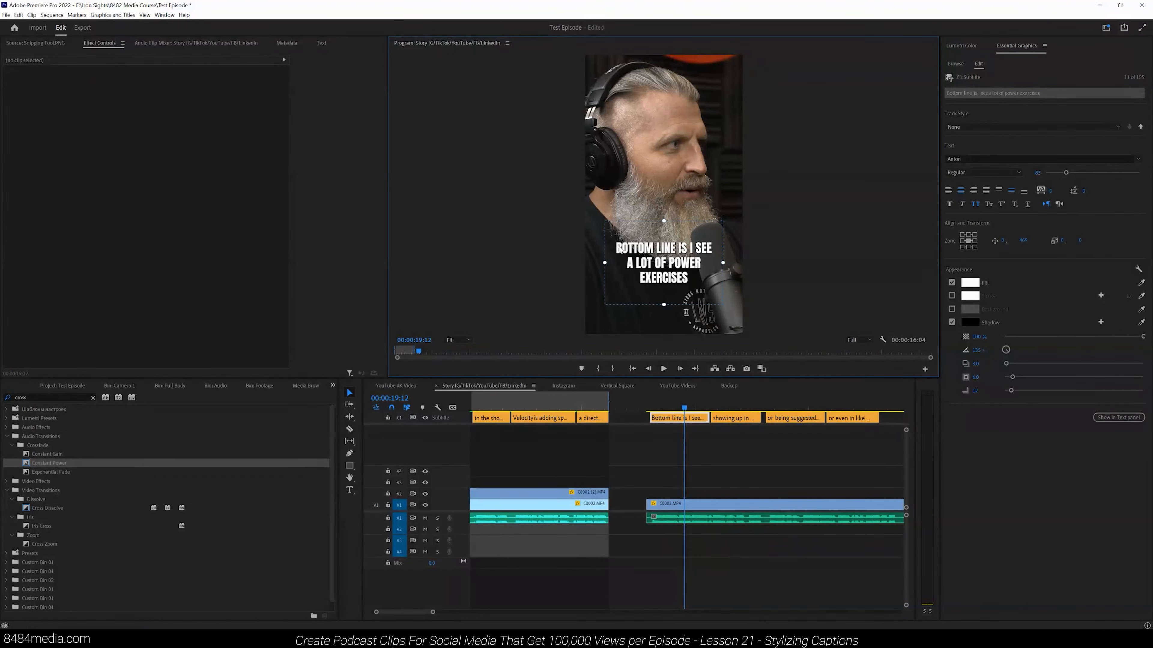
drag(601, 264, 569, 263)
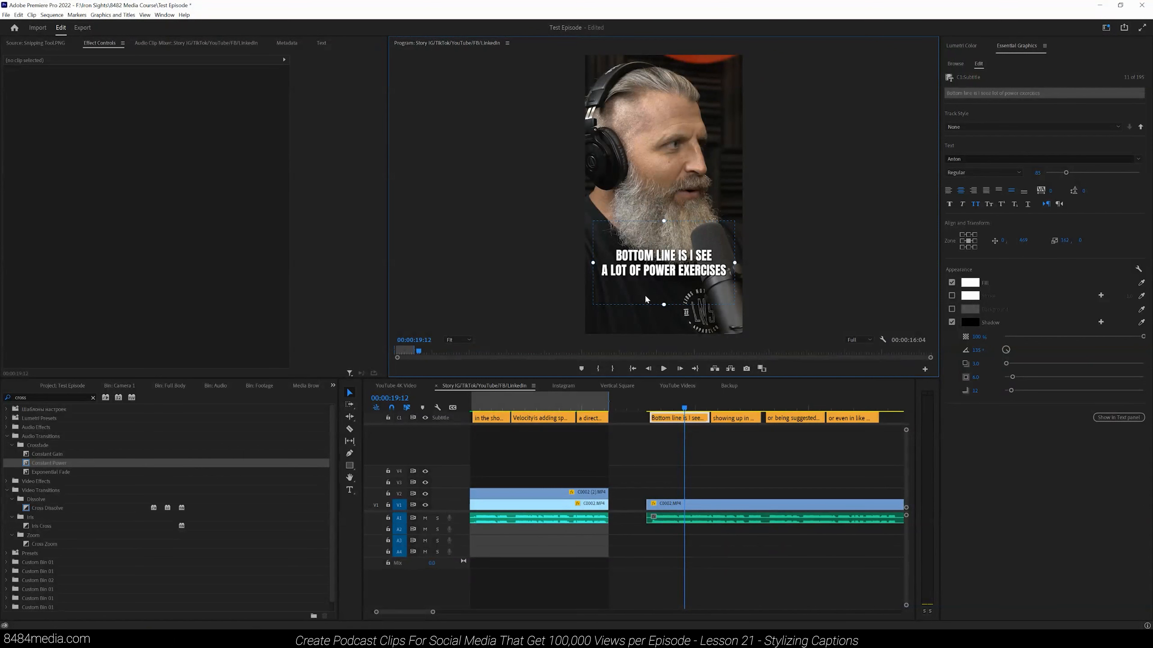
click(731, 408)
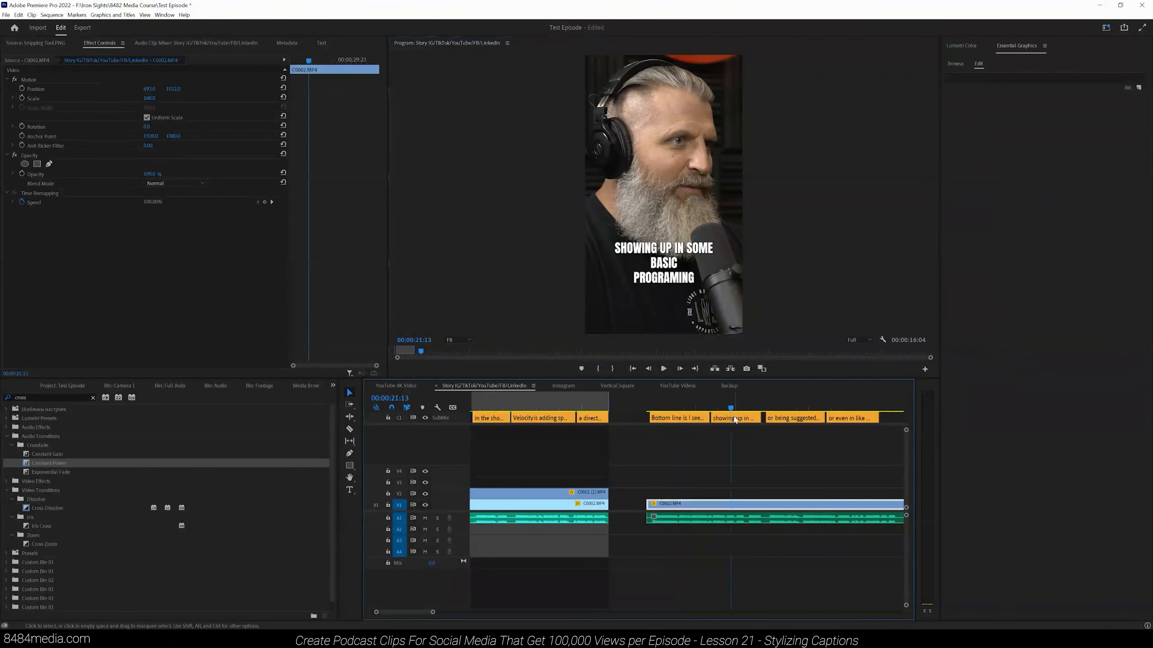
click(735, 419)
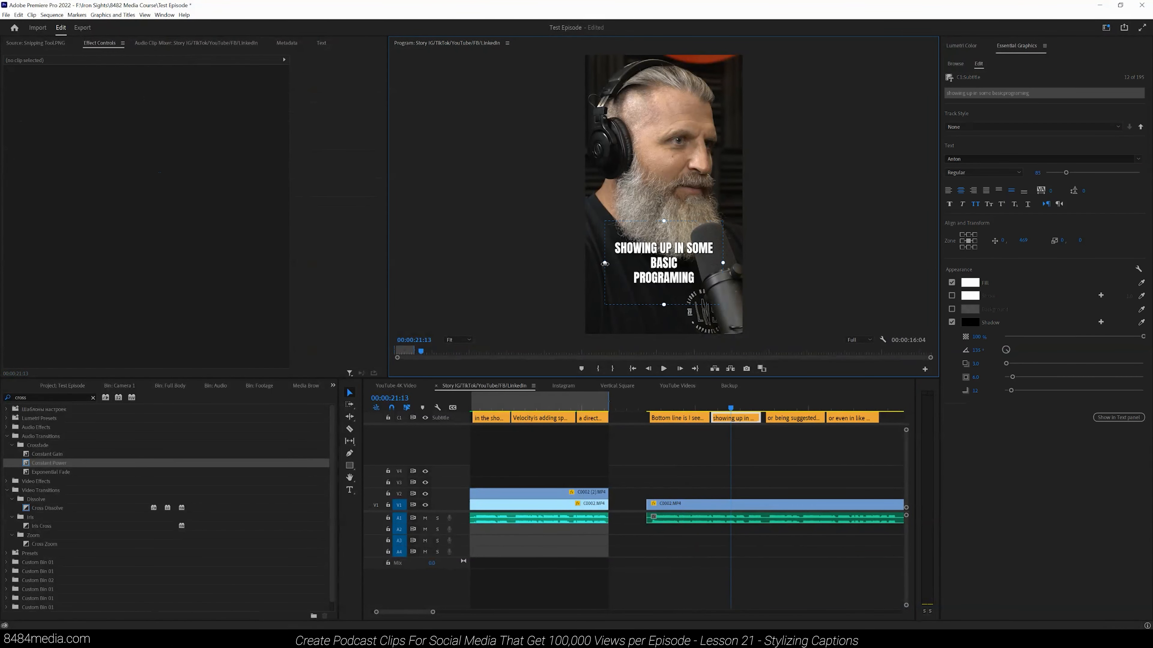
drag(573, 268, 569, 268)
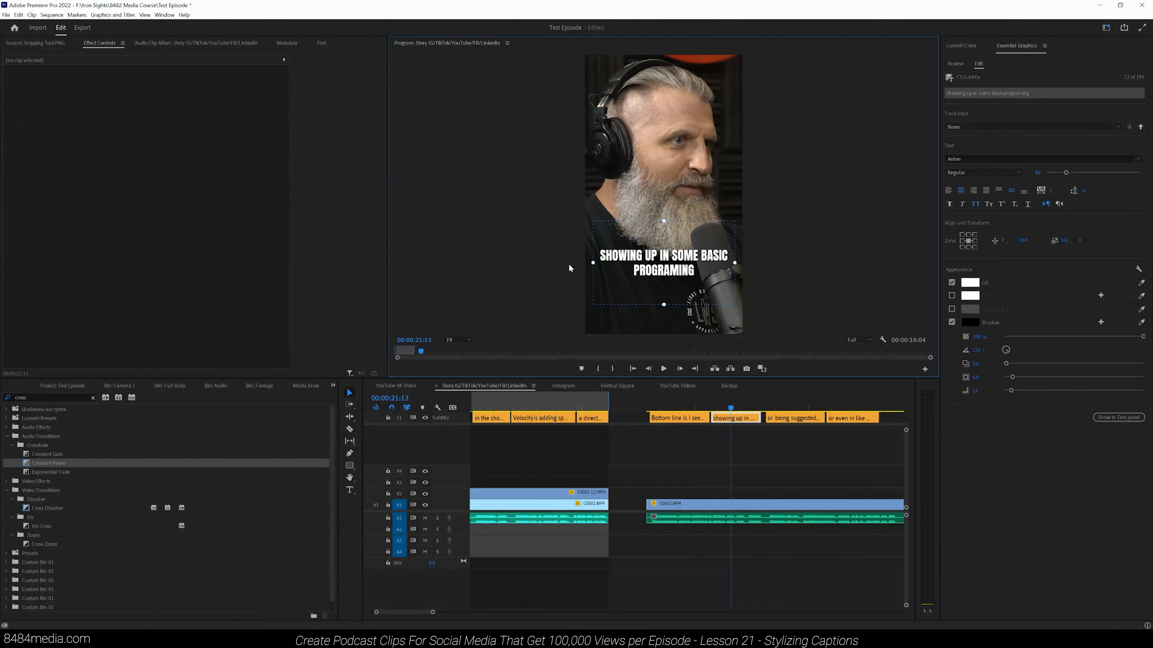
Step: Widen the text box of the "or even in like these templated programs I see" caption so it fits on two lines
click(786, 404)
click(788, 419)
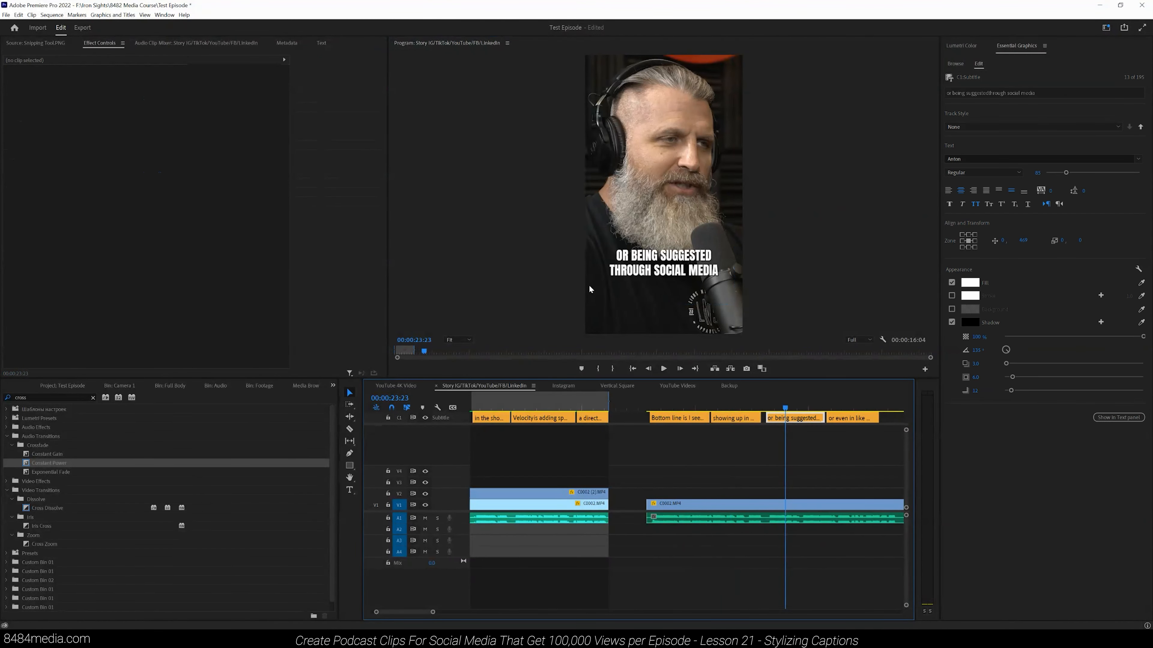
click(855, 406)
click(606, 263)
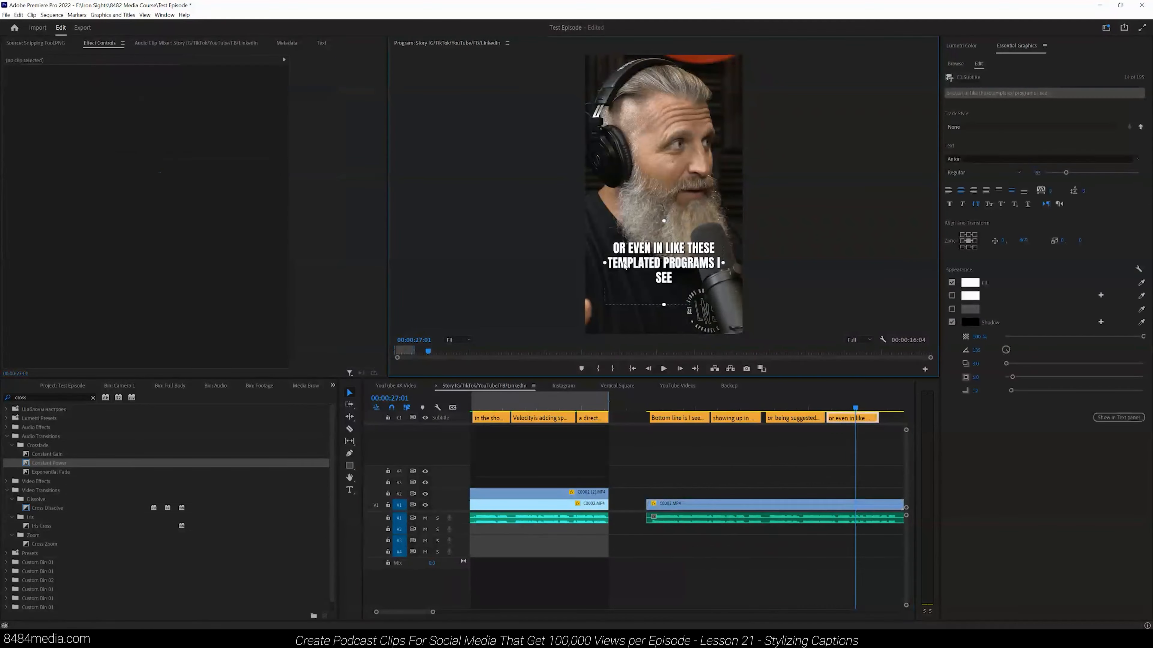
drag(582, 262, 562, 259)
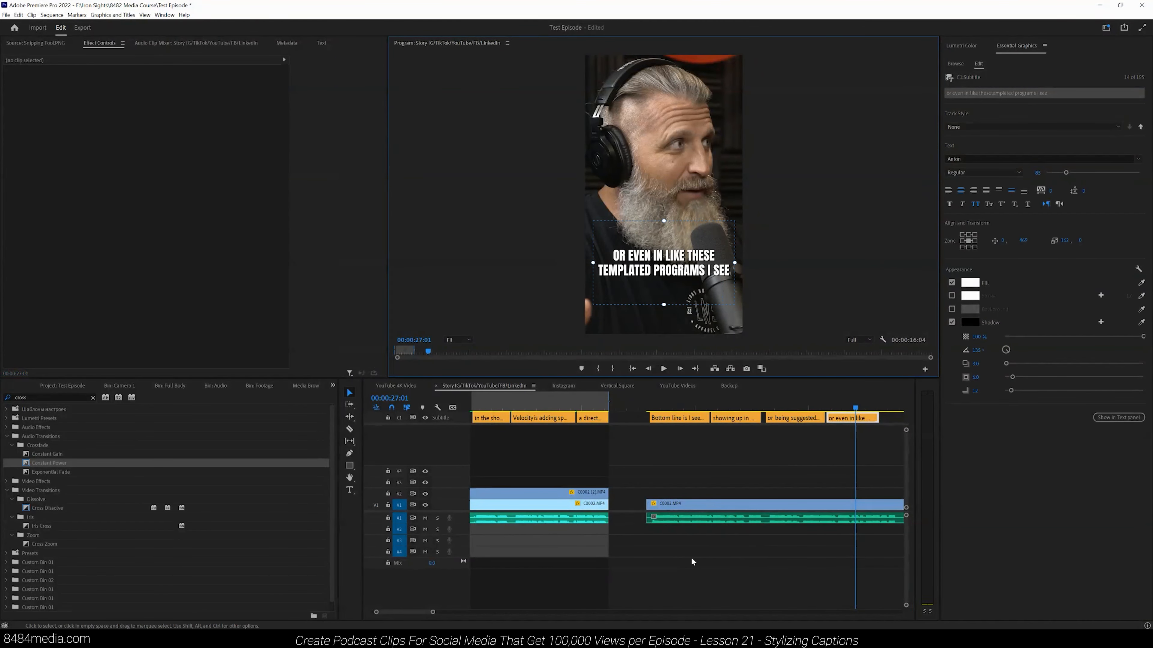
Step: Review the line breaks of the second clip's remaining captions, from "that people are sharing with me." to "that doesn't make a lot of sense to me."
drag(432, 614, 478, 612)
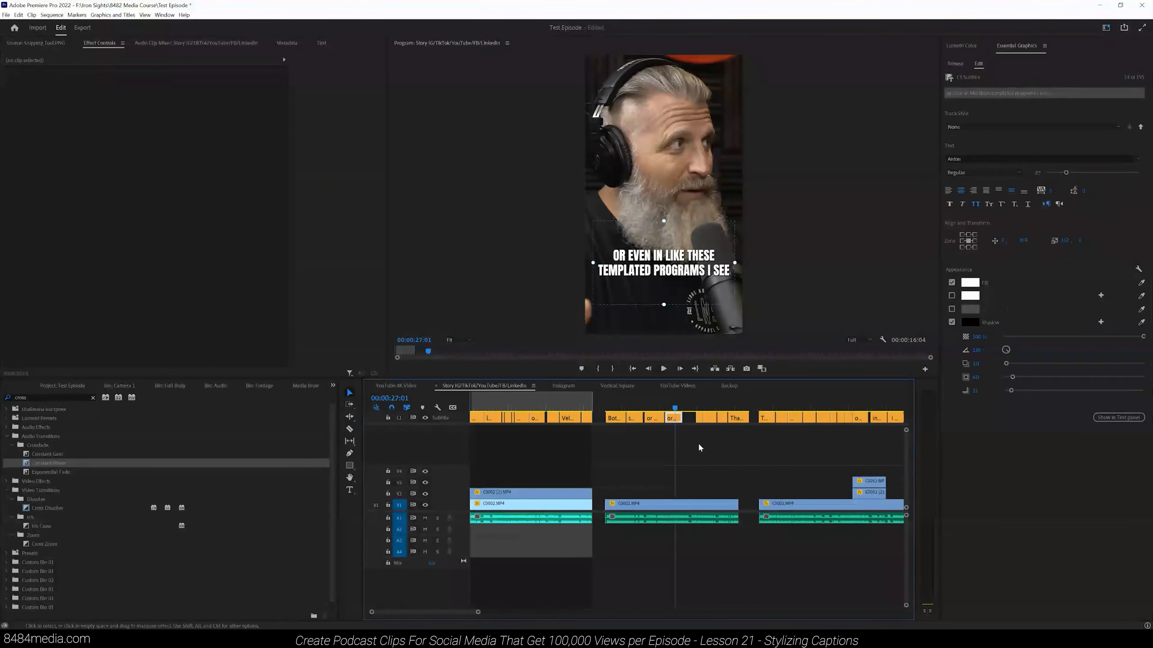
click(699, 408)
click(699, 417)
click(676, 267)
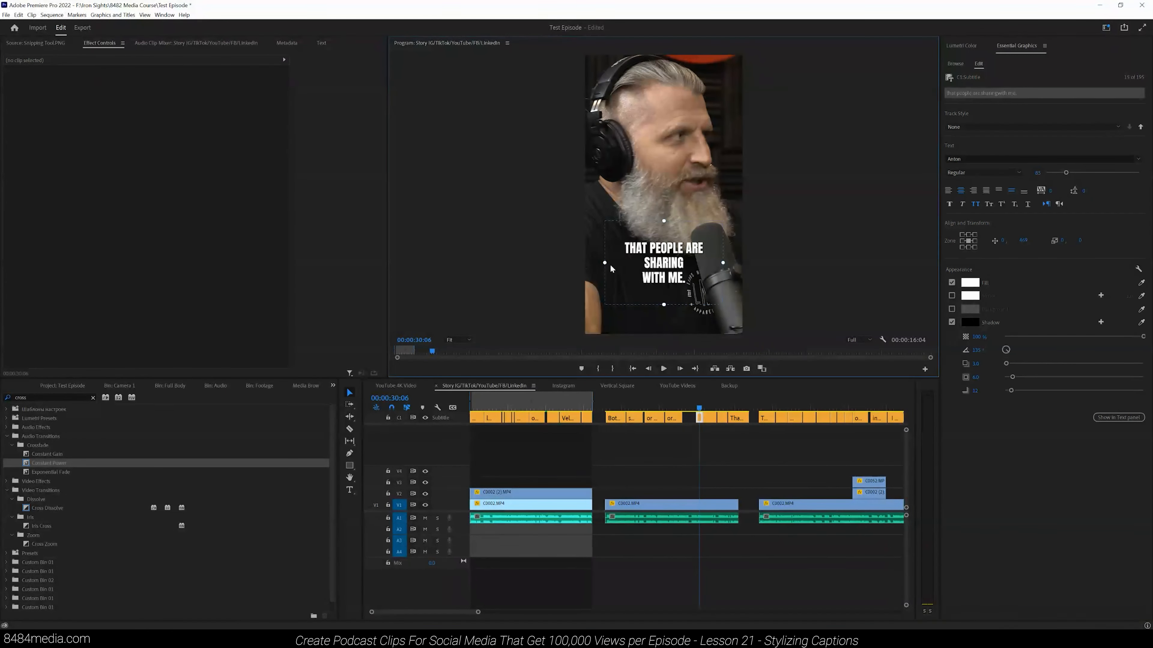
click(709, 408)
click(710, 418)
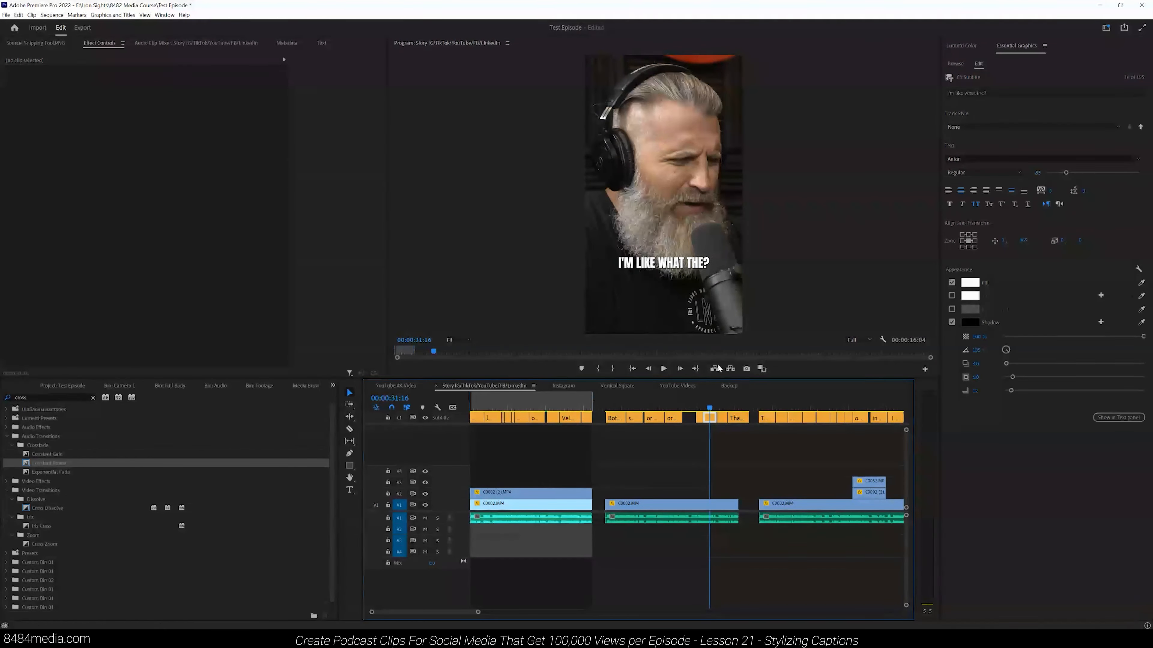
click(723, 408)
click(734, 409)
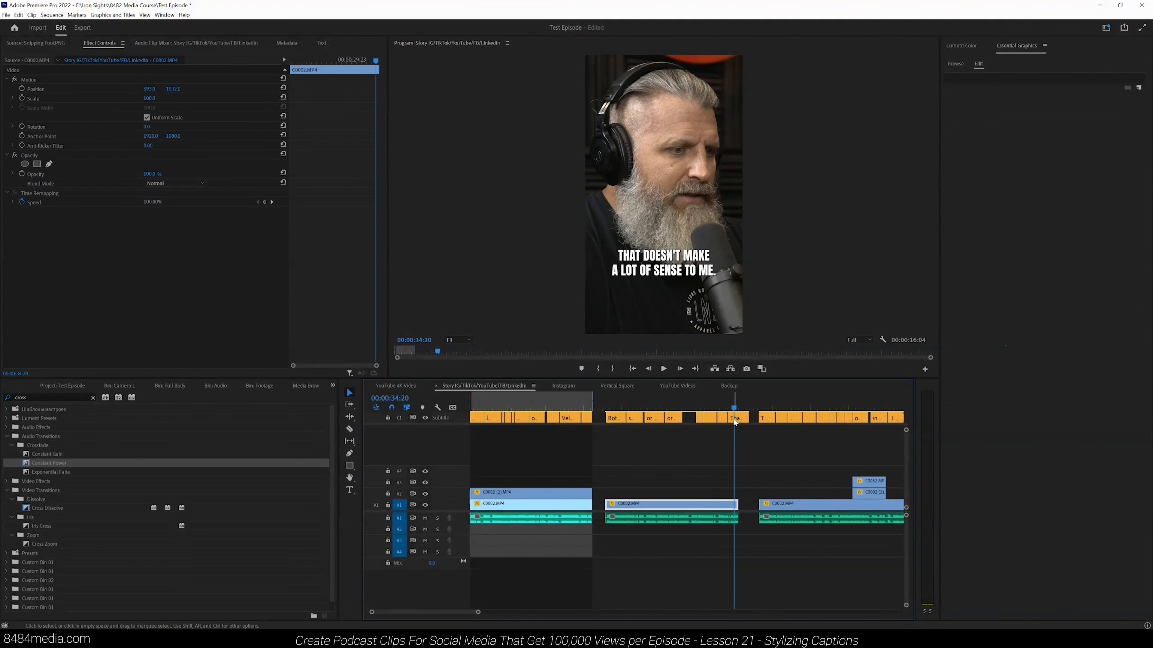
drag(745, 418, 734, 420)
click(734, 419)
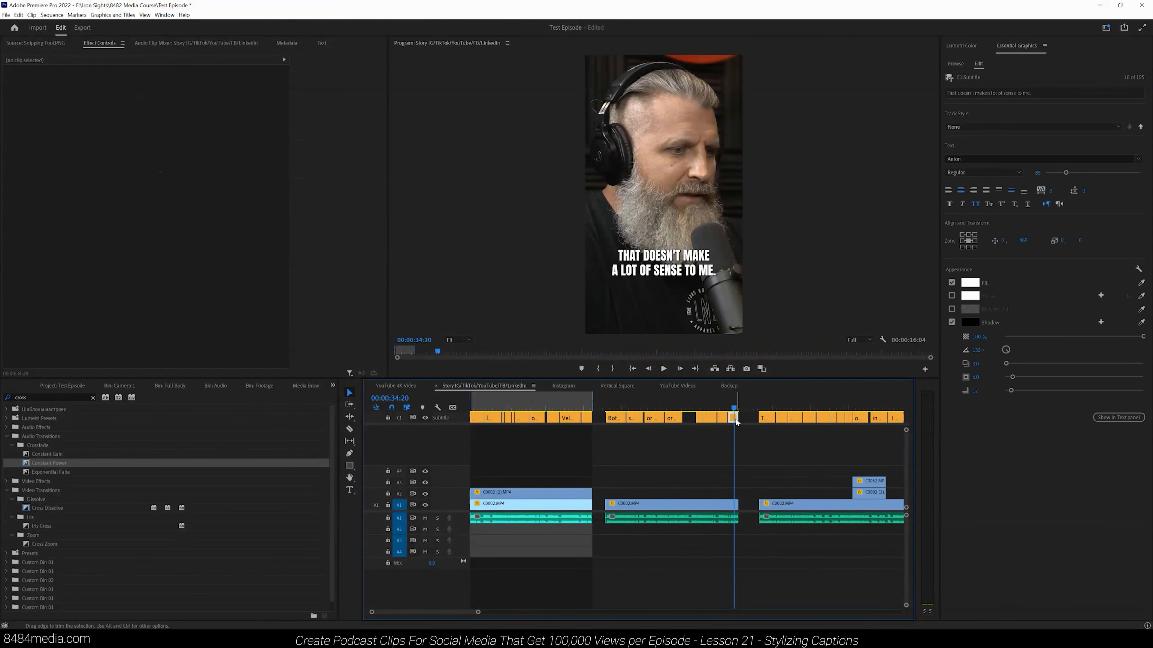
click(619, 406)
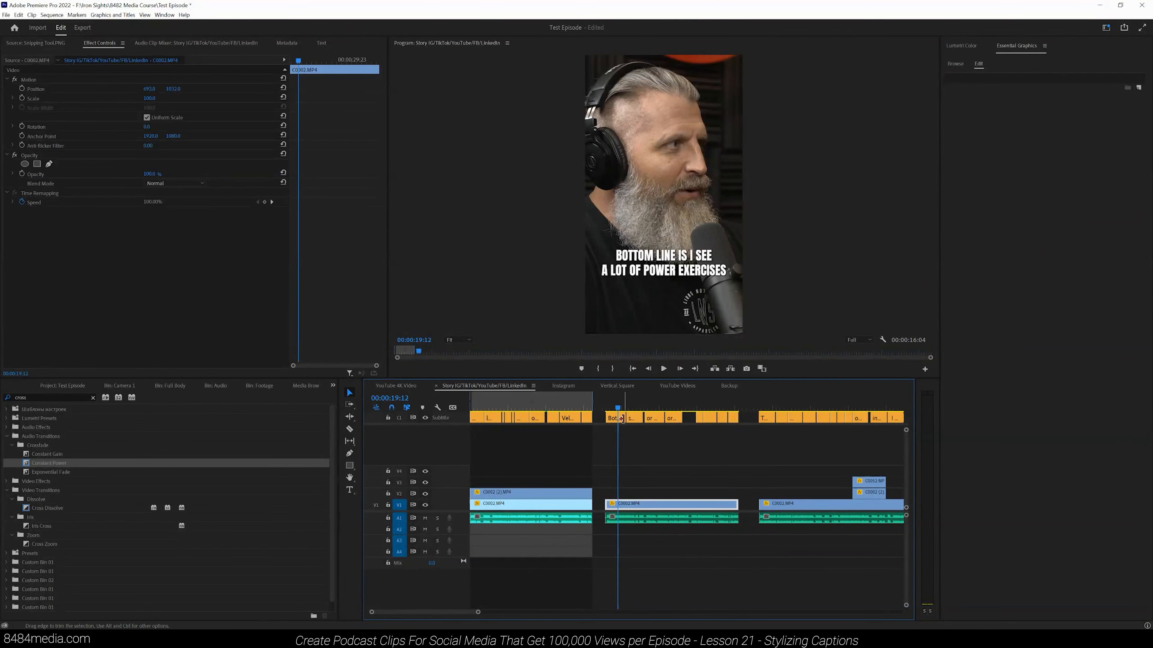
Step: Widen the text boxes of the third clip's "by the sport of powerlifting, which is" and "getting on the platform - deadlift," captions to two lines
click(768, 402)
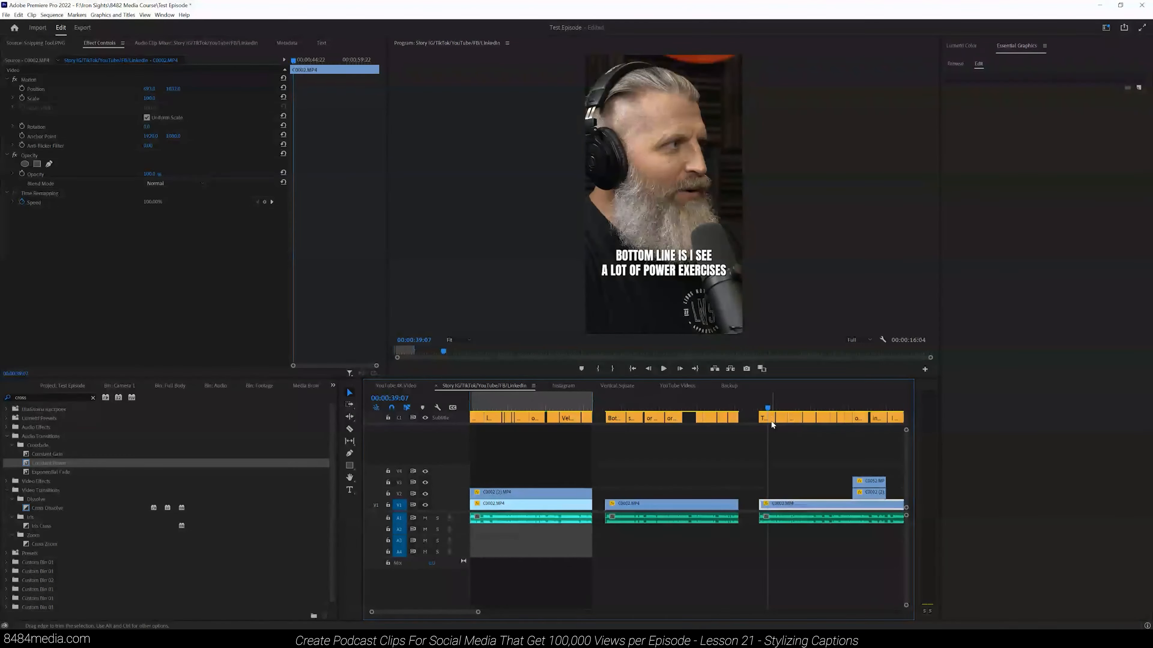
click(782, 406)
mouse_move(794, 409)
mouse_down()
mouse_move(810, 409)
mouse_move(796, 426)
mouse_up()
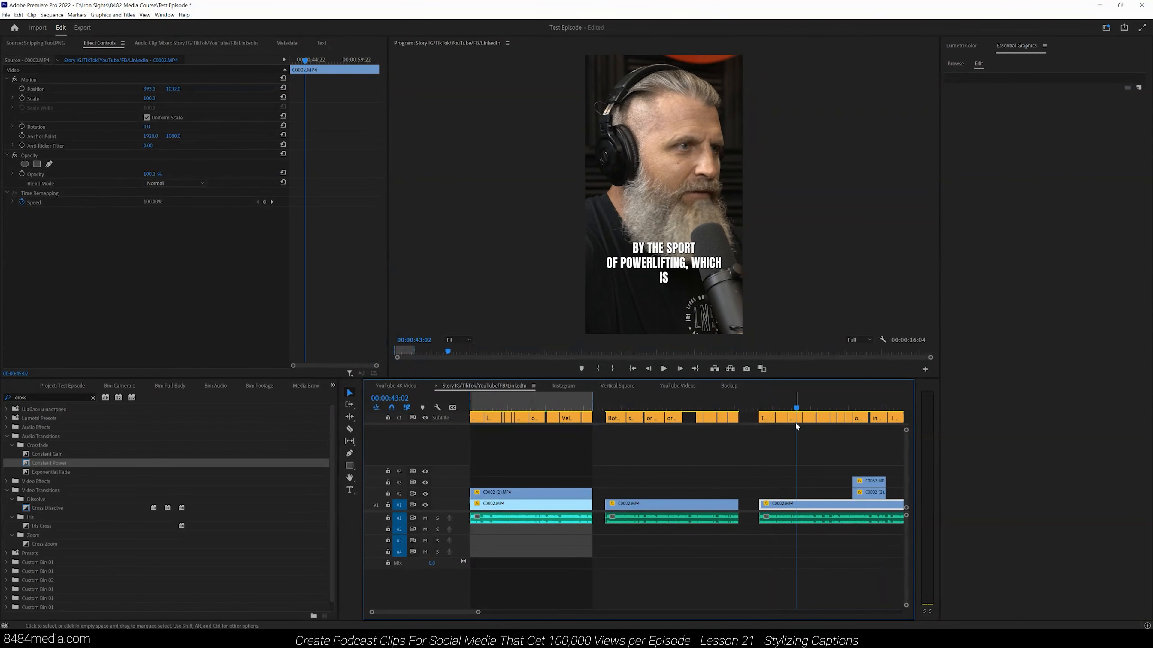
click(795, 423)
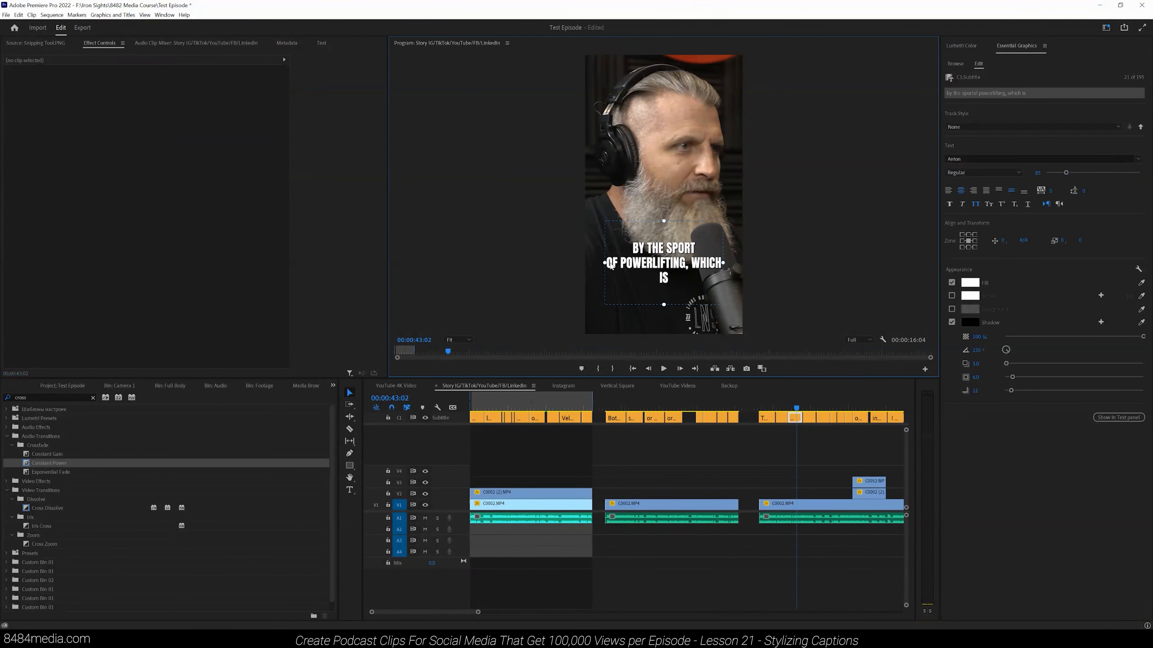
drag(608, 267, 597, 266)
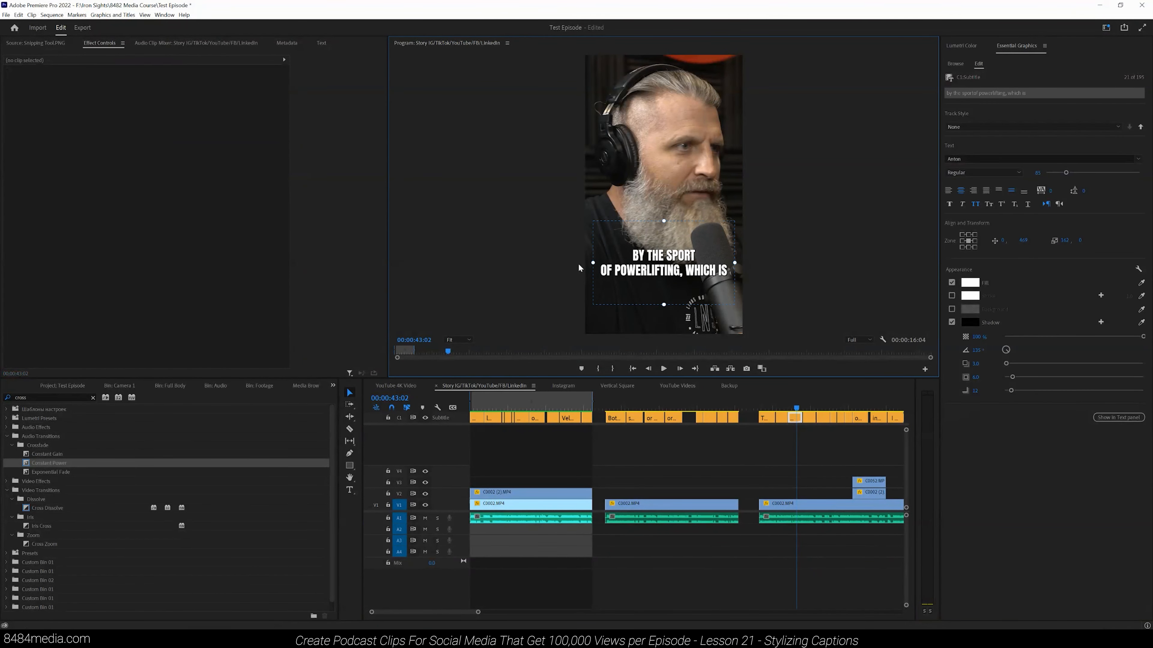
click(811, 410)
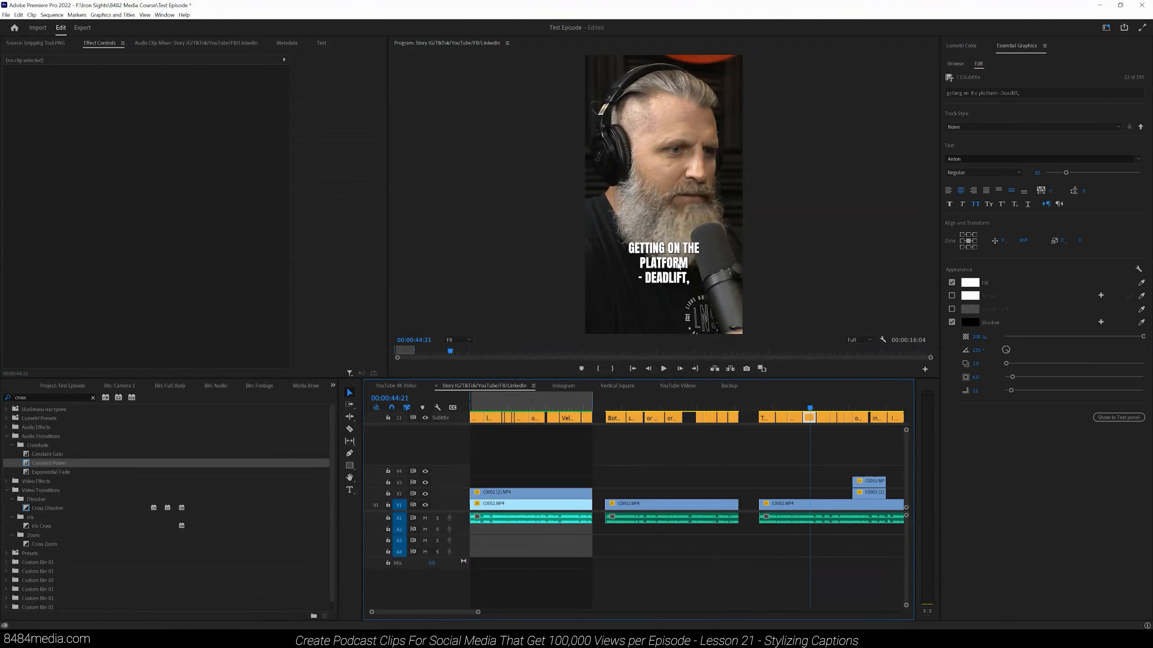
click(676, 265)
drag(603, 262, 571, 261)
Step: Review the line breaks of the third clip's captions from "squat or bench press." to "into their routine."
click(824, 408)
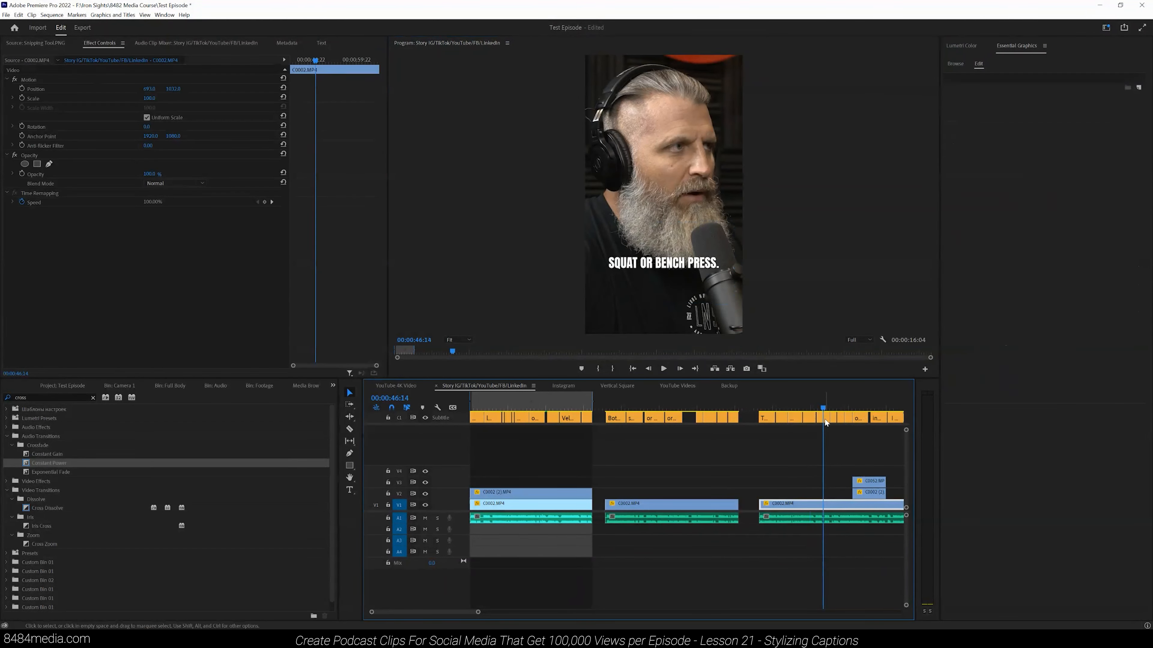
click(834, 409)
click(841, 408)
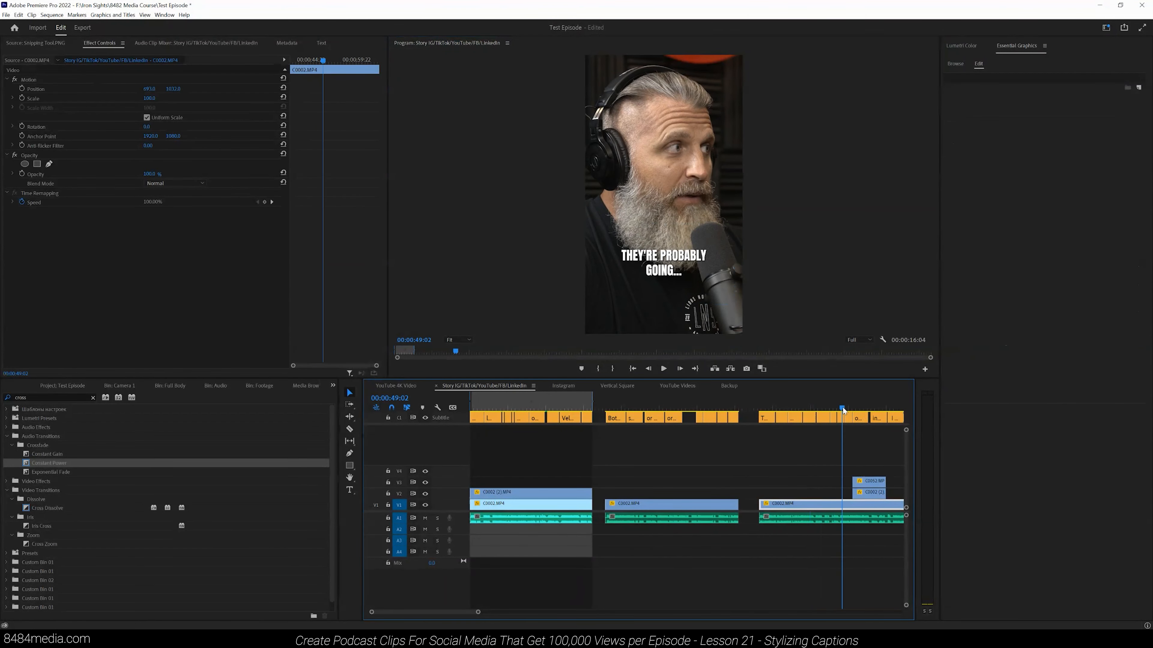
click(847, 409)
click(859, 408)
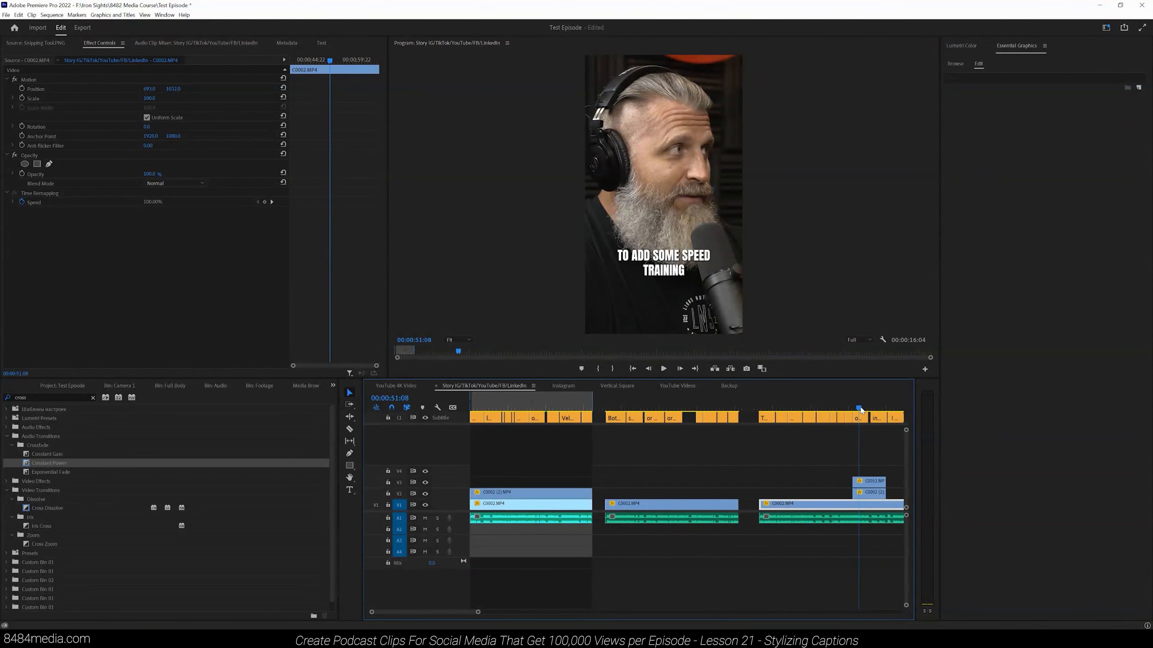
click(867, 409)
click(878, 408)
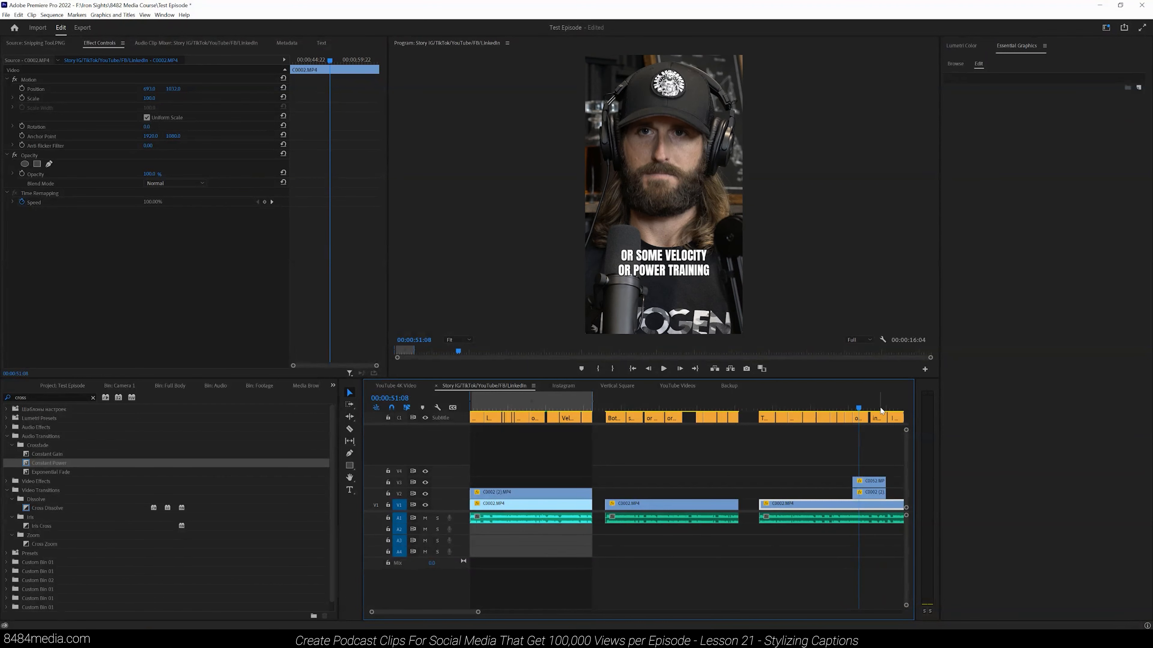
scroll(831, 443, down, 5)
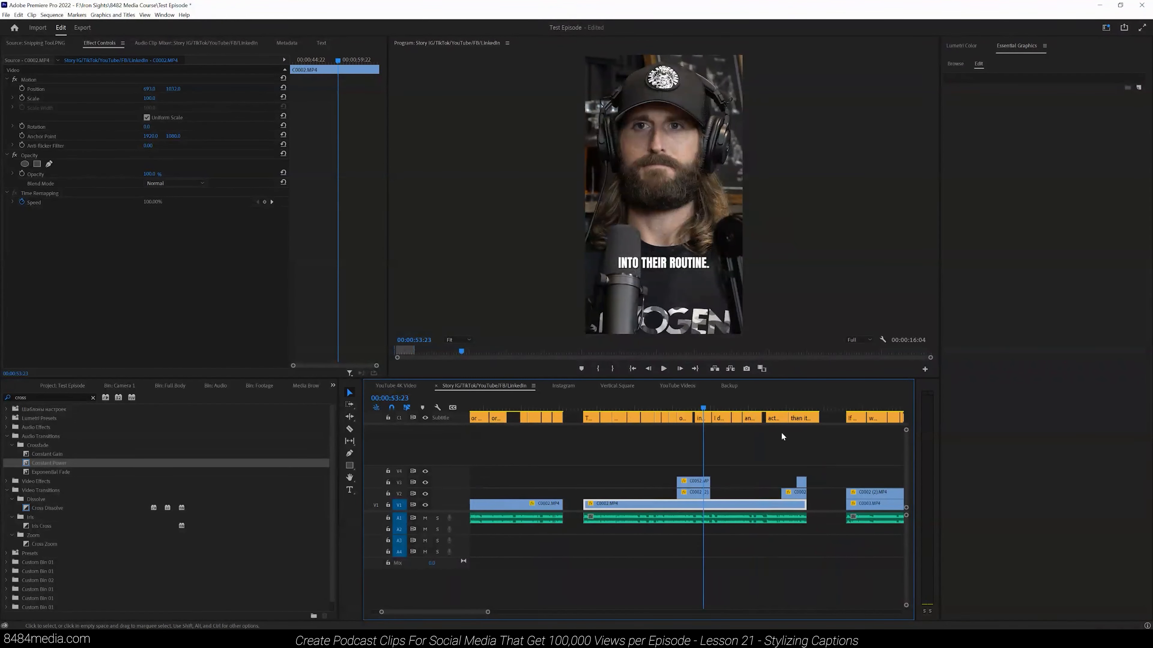
Step: Widen the text boxes of the "I don't think most people really understand" and "the difference between strength training" captions to two lines
click(722, 408)
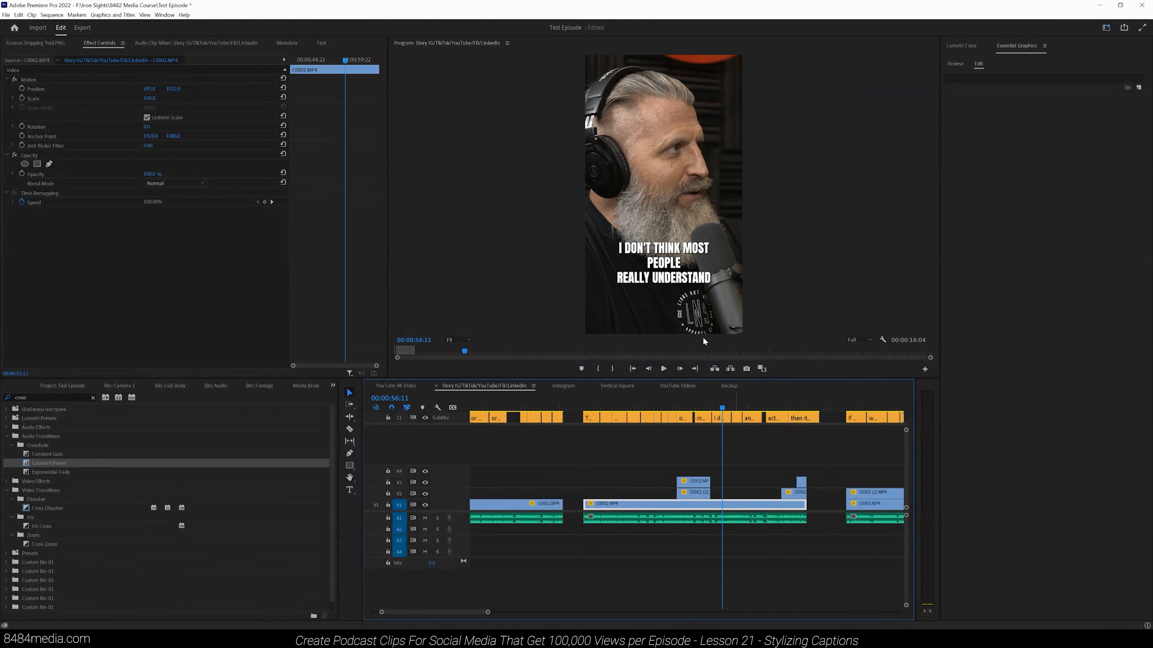
click(678, 280)
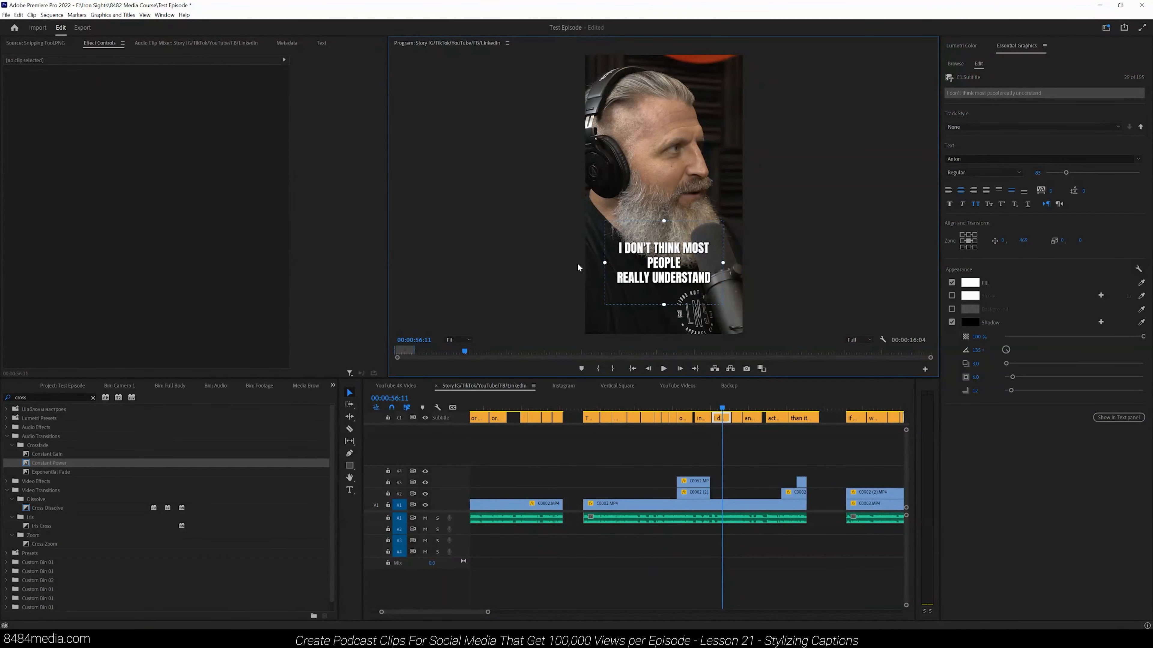
drag(583, 263, 575, 263)
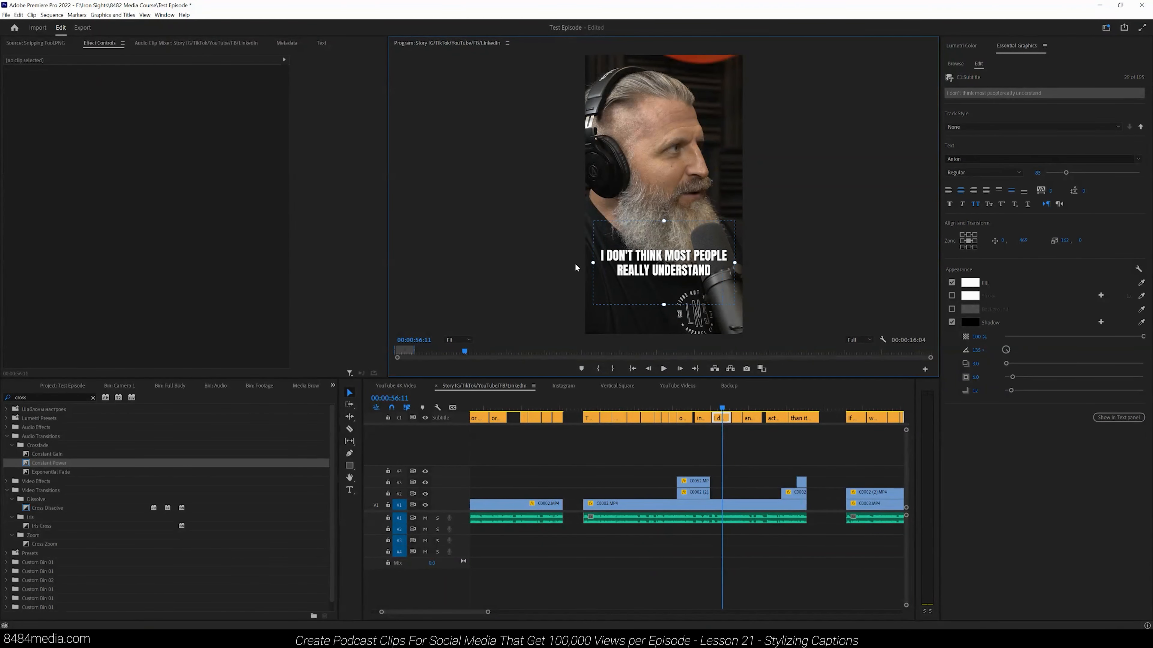
click(737, 409)
click(665, 277)
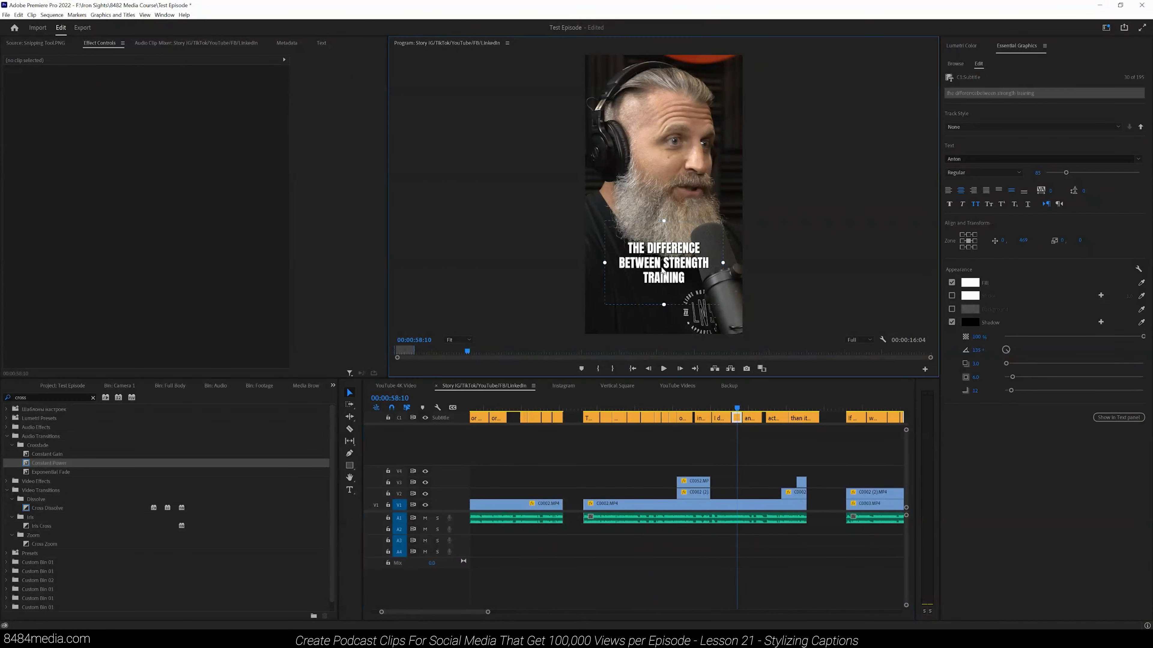
drag(602, 265, 576, 263)
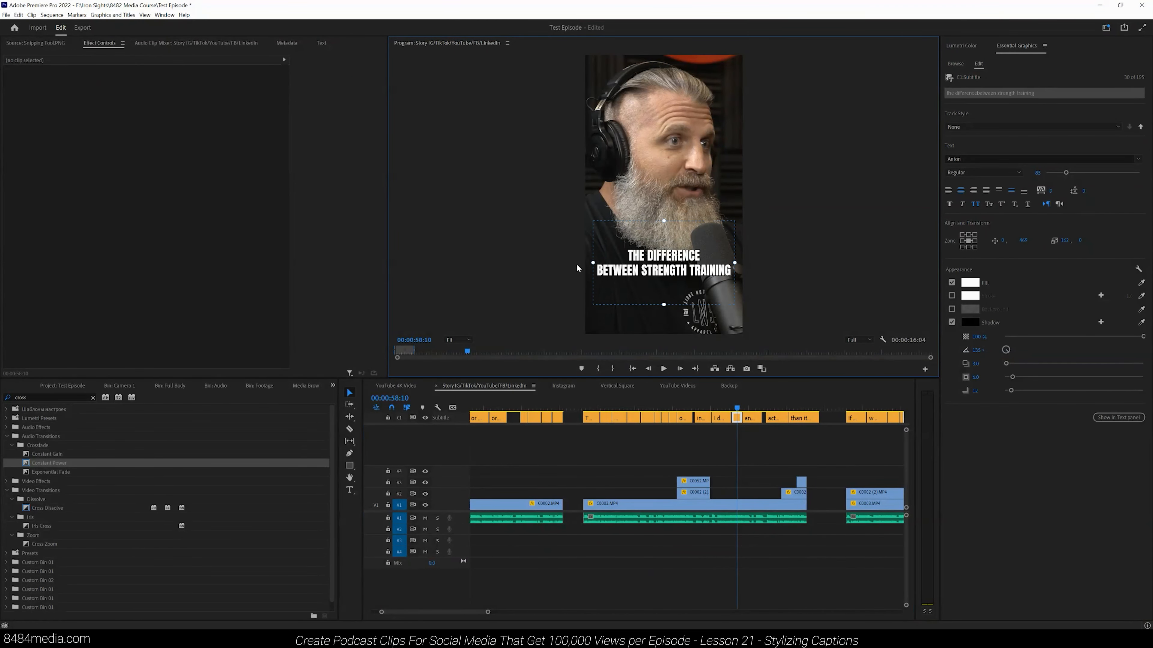
Step: Widen the text box of the "actually looks a lot more like a feat of strength" caption so it fits on two lines
click(754, 409)
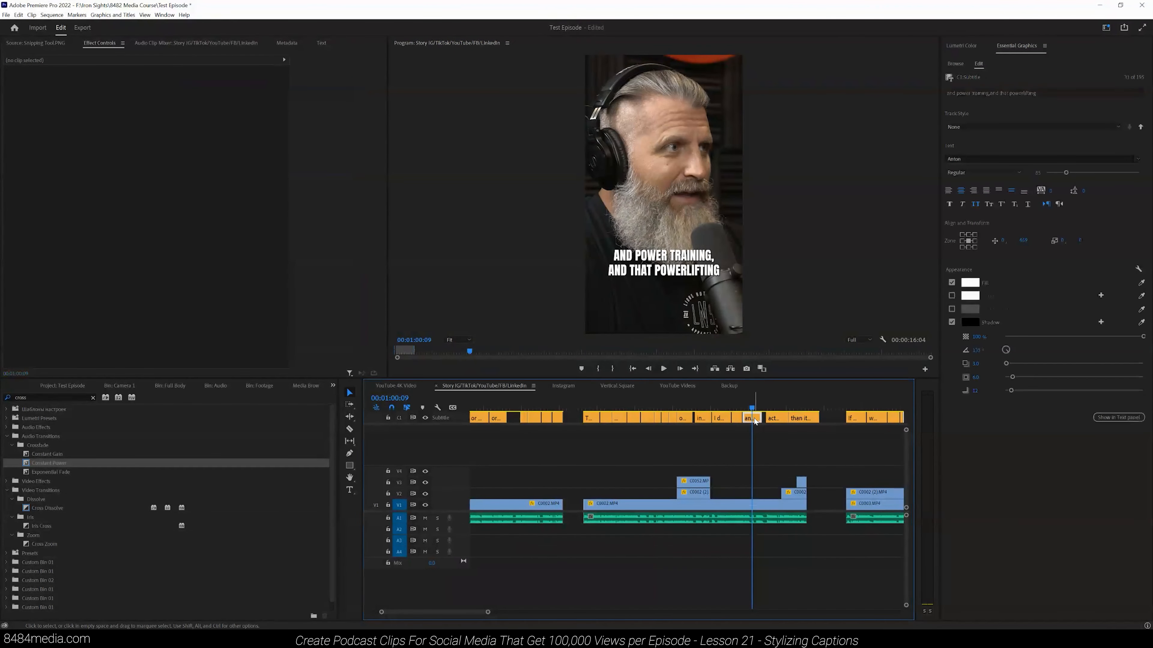
click(776, 409)
click(776, 419)
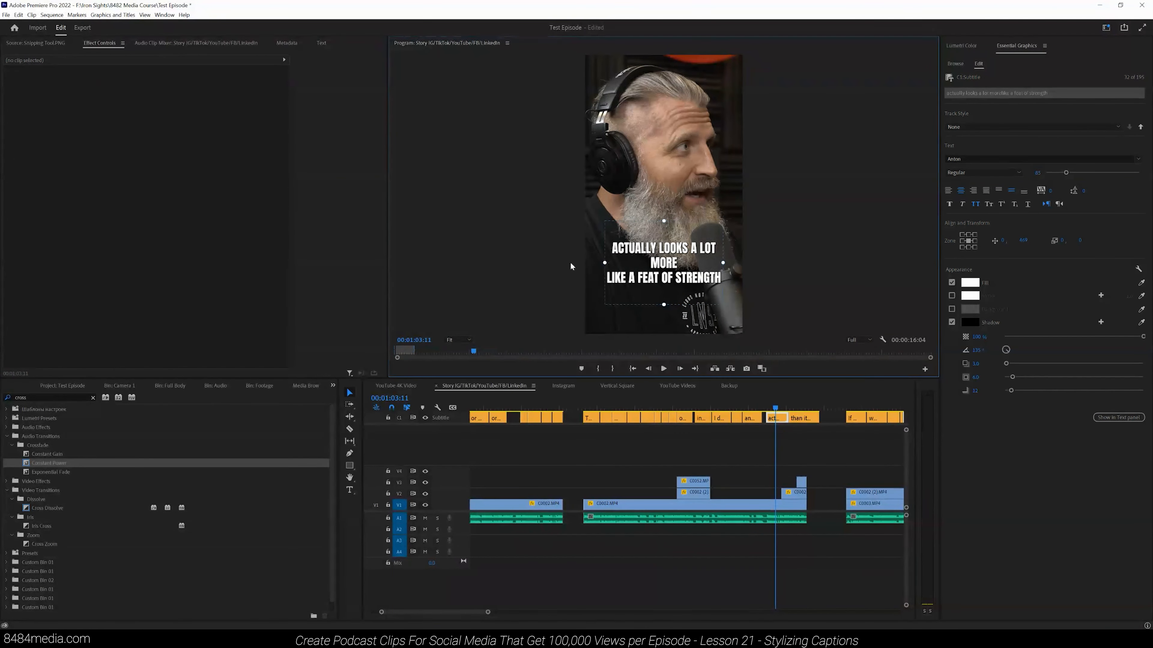
Step: Widen the text box of the "than it does a feat of power, 1,000%." caption and trim its end to the third clip's end
click(803, 408)
click(806, 420)
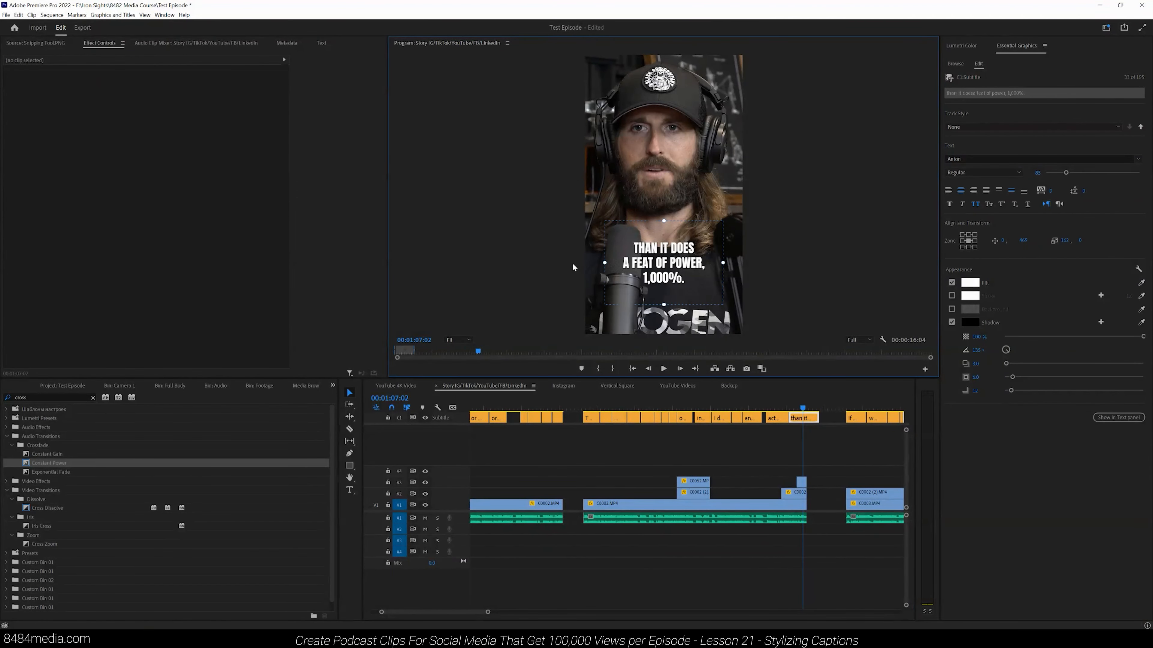
drag(816, 421, 806, 420)
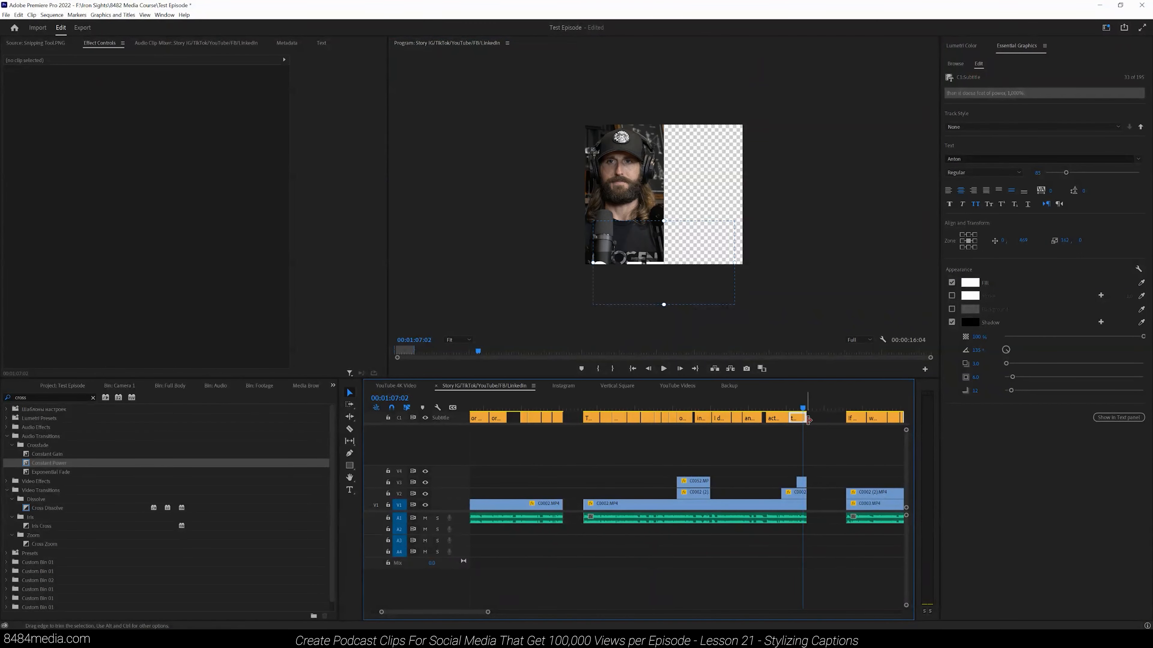
Step: Go to the fourth clip's opening caption, "If you are an average individual", to check its line breaks
click(857, 408)
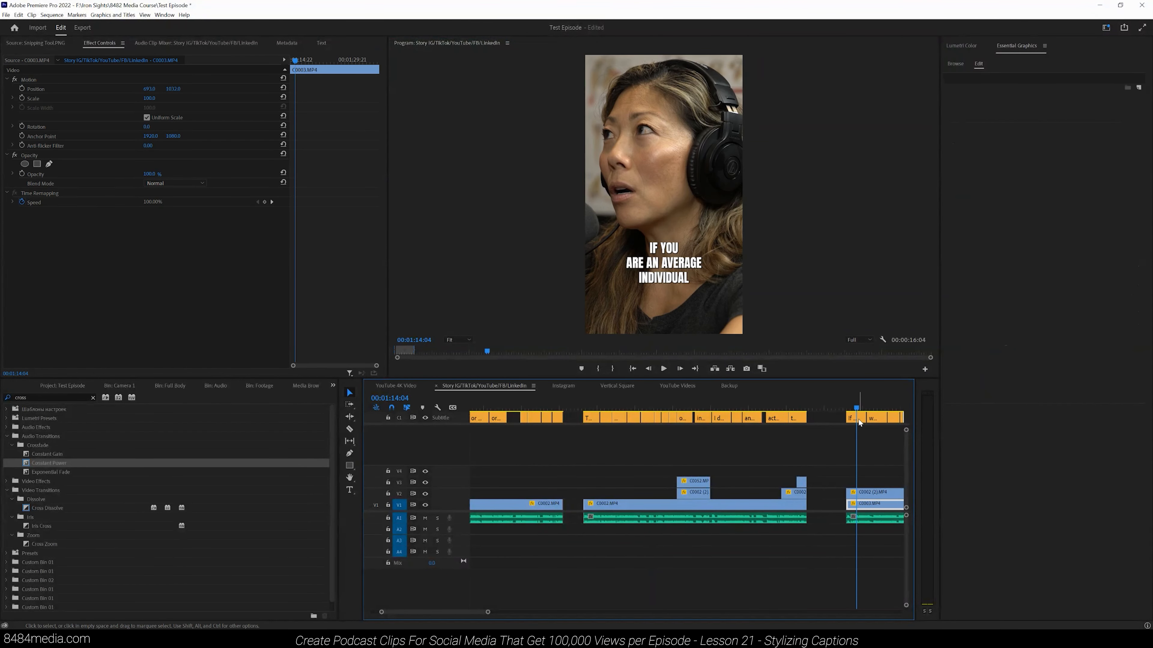